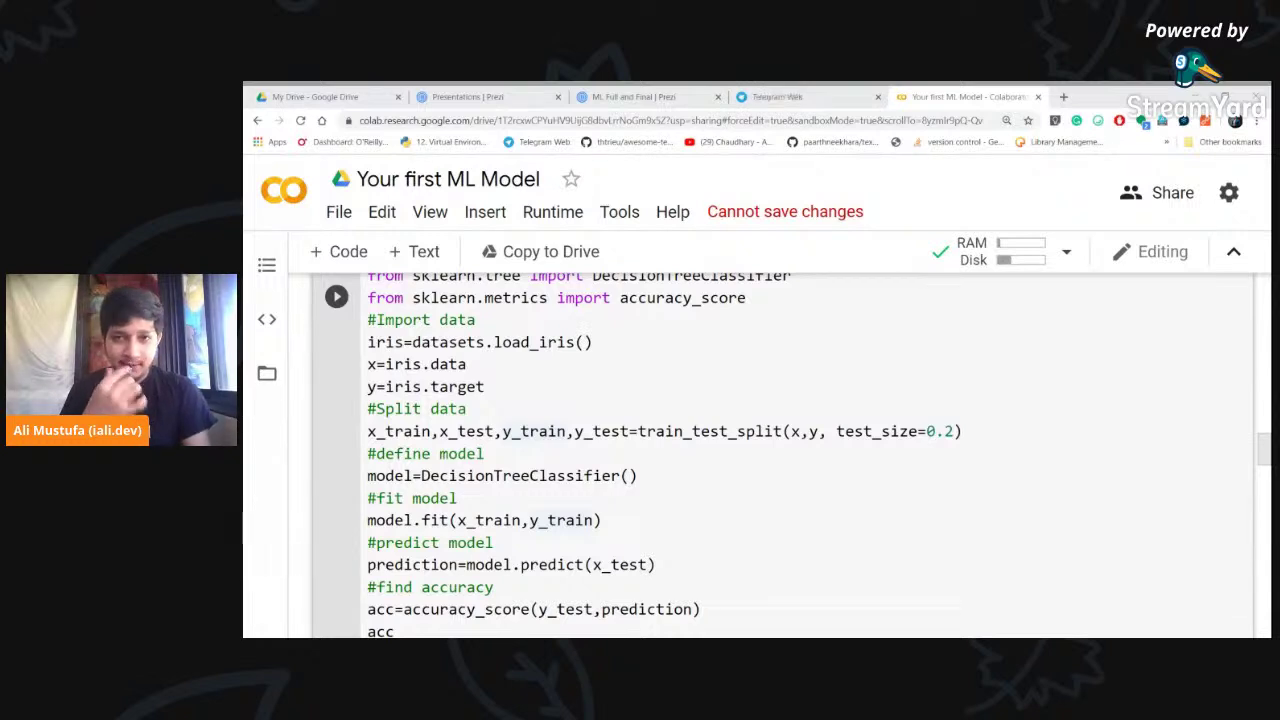
Open Google Drive in a new browser tab and create a blank Google Sheets spreadsheet
click(1063, 97)
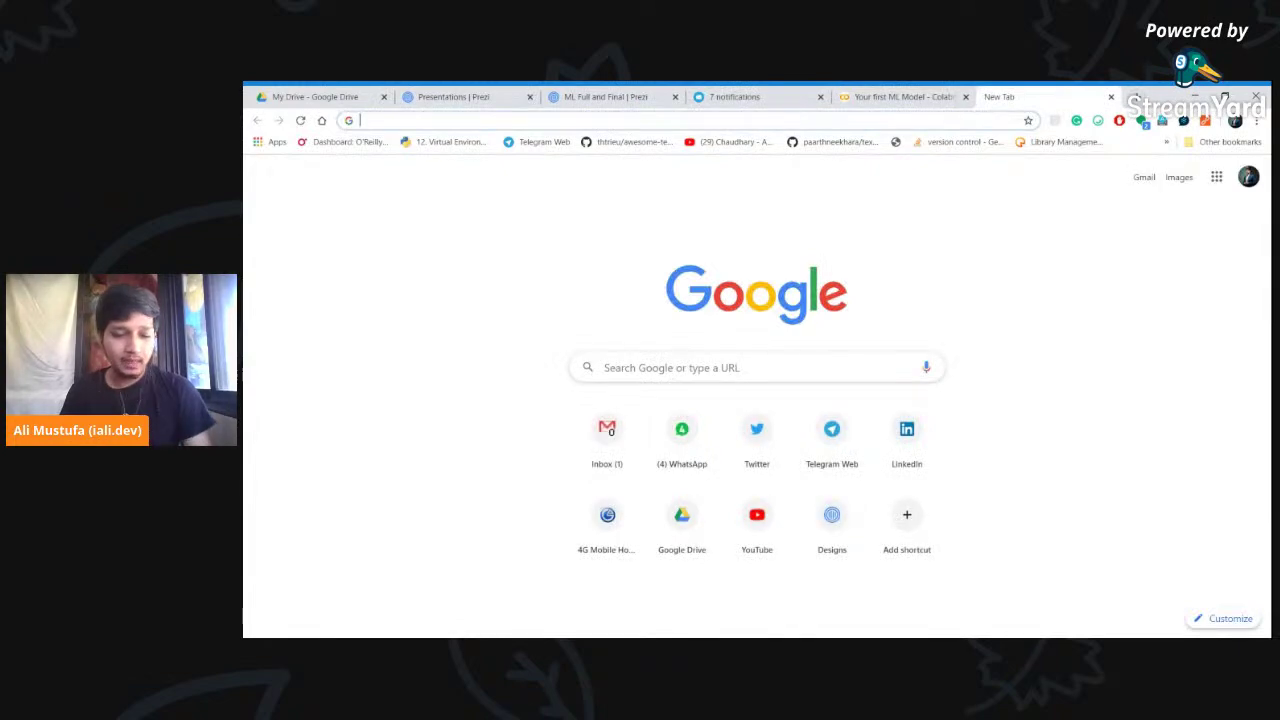
text(dri)
key(Return)
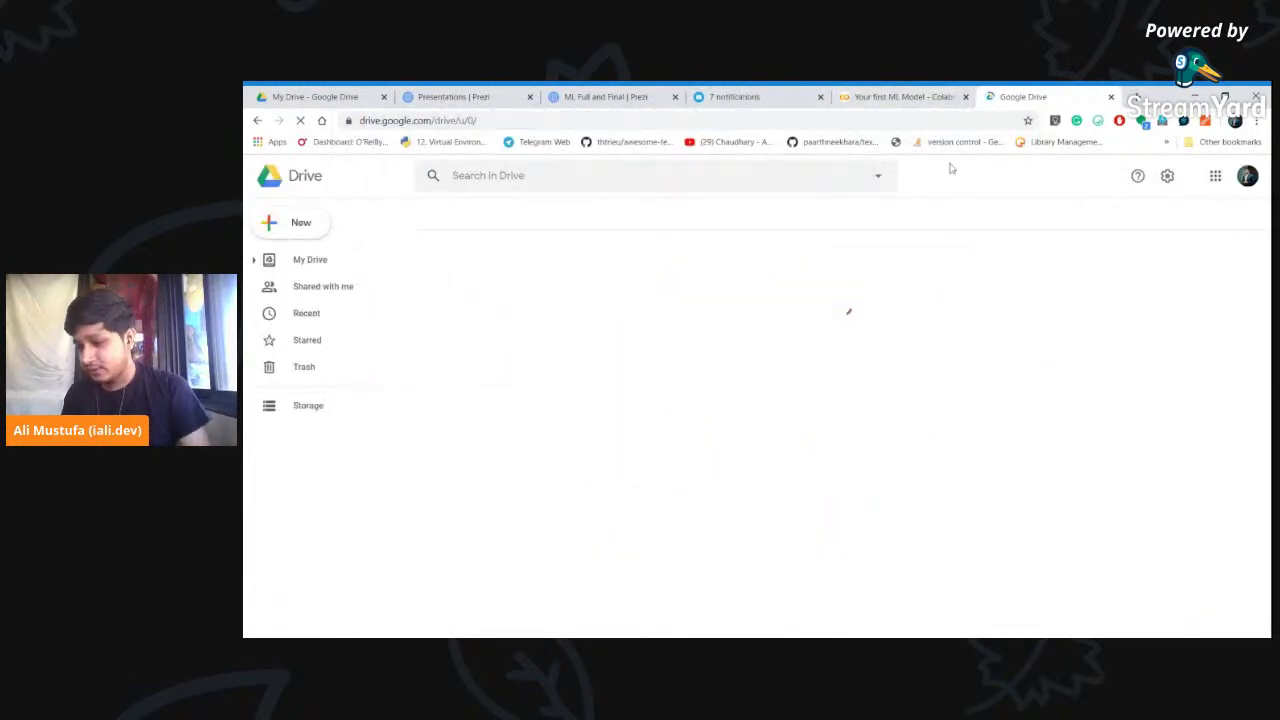
click(299, 224)
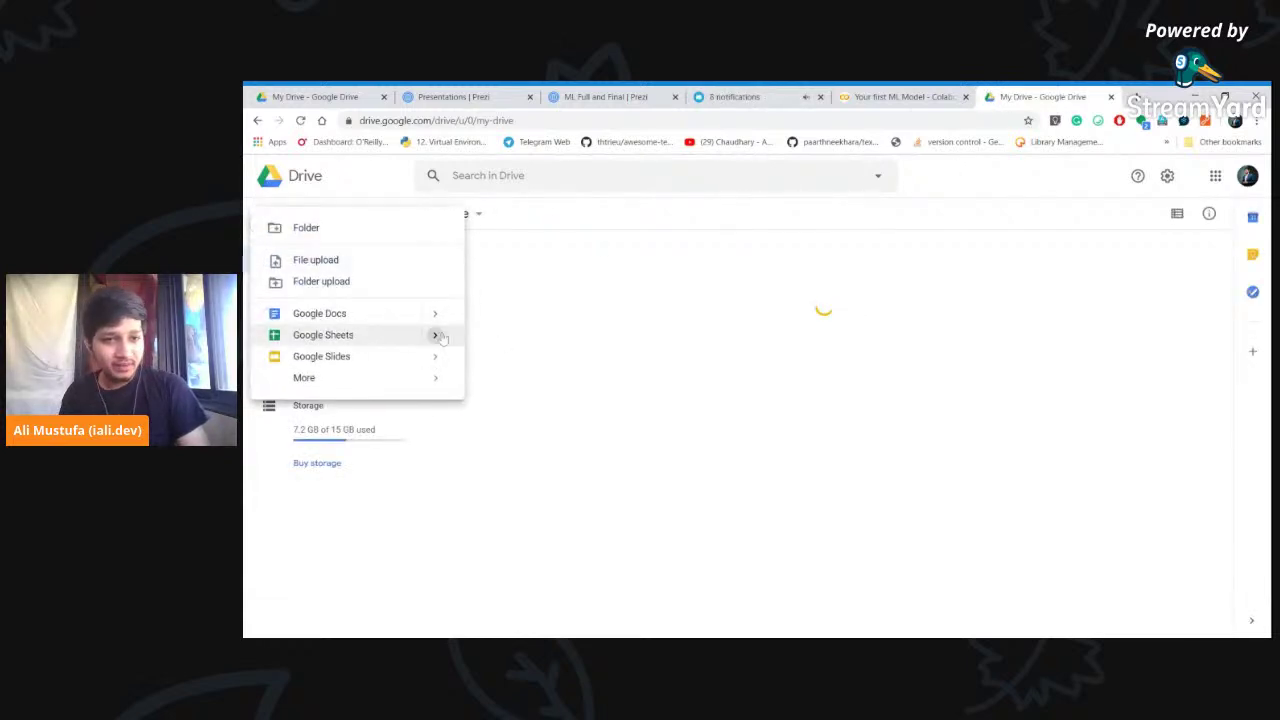
click(340, 334)
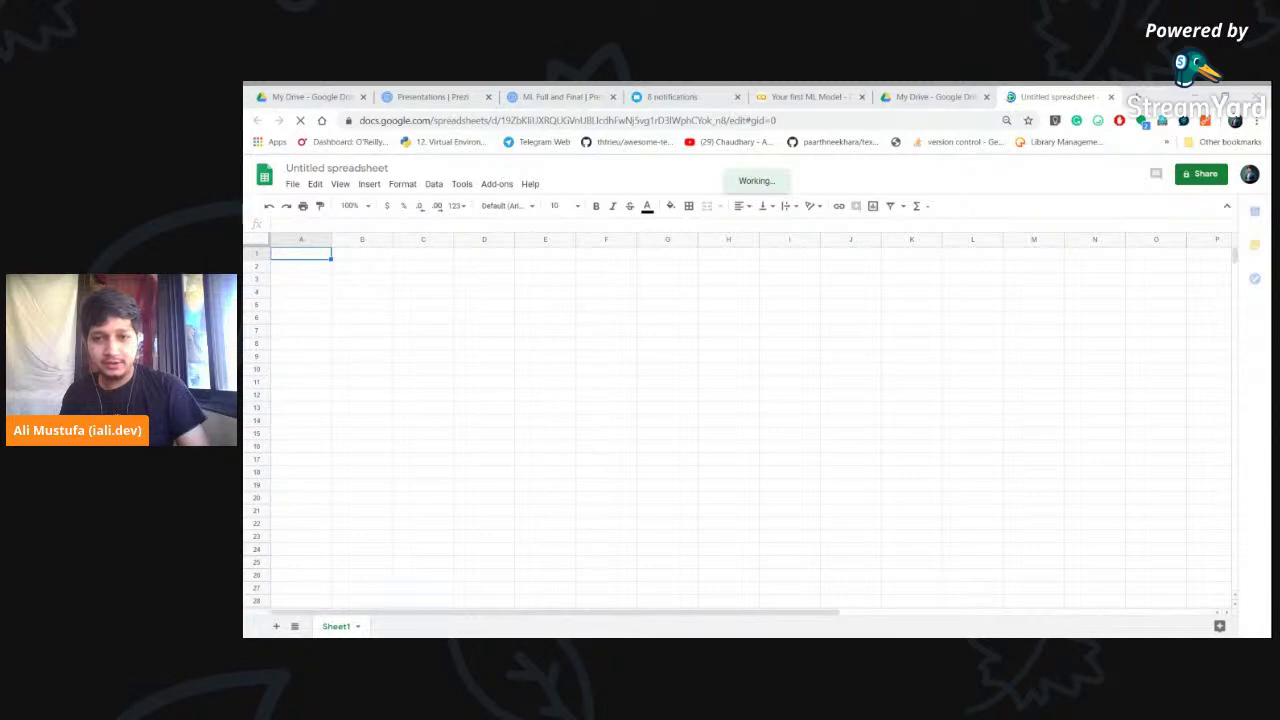
Paste the copied X and Y table with its y=mx+c note starting at cell D2, and collapse the spreadsheet's header
click(606, 330)
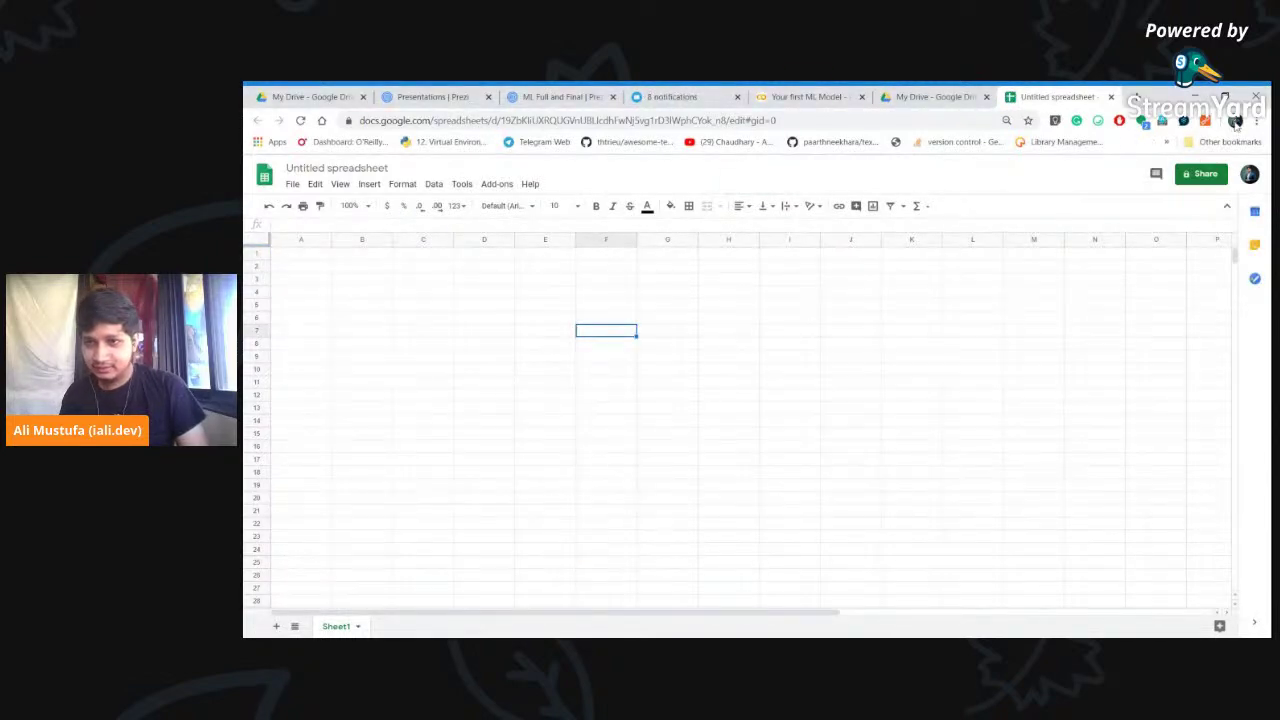
key(ctrl+plus)
key(ctrl+plus)
key(ctrl+plus)
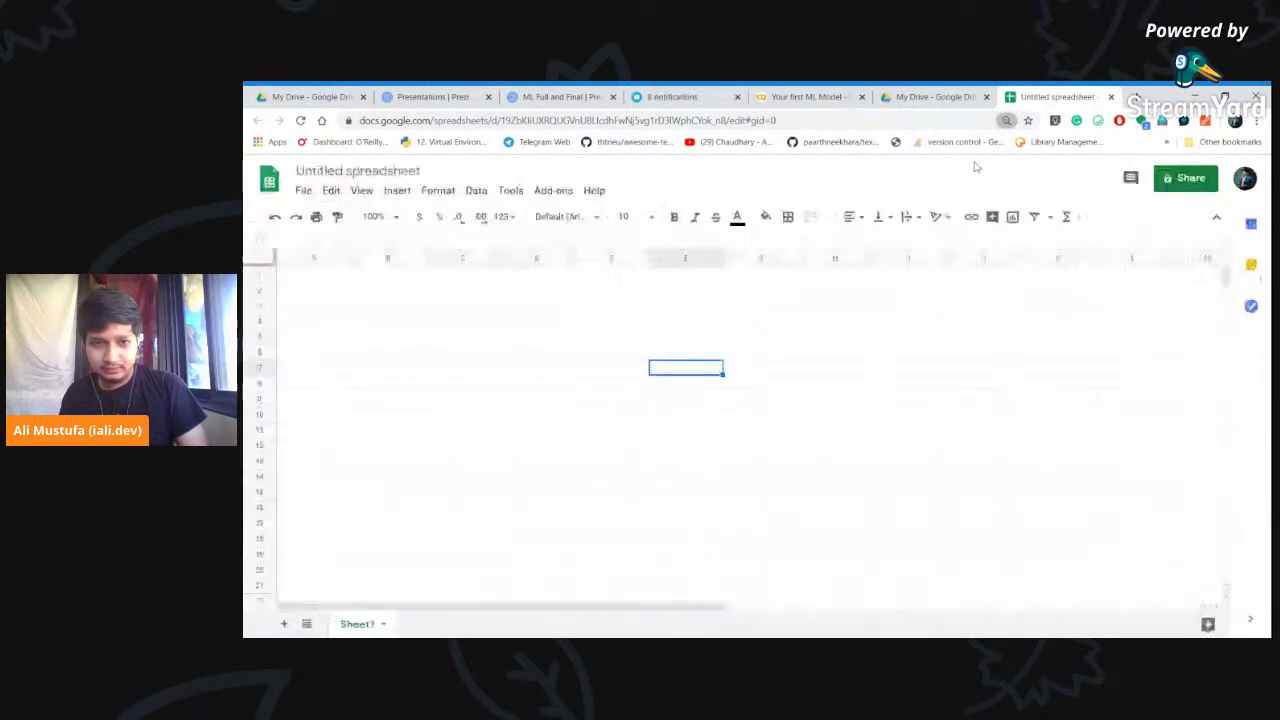
click(672, 343)
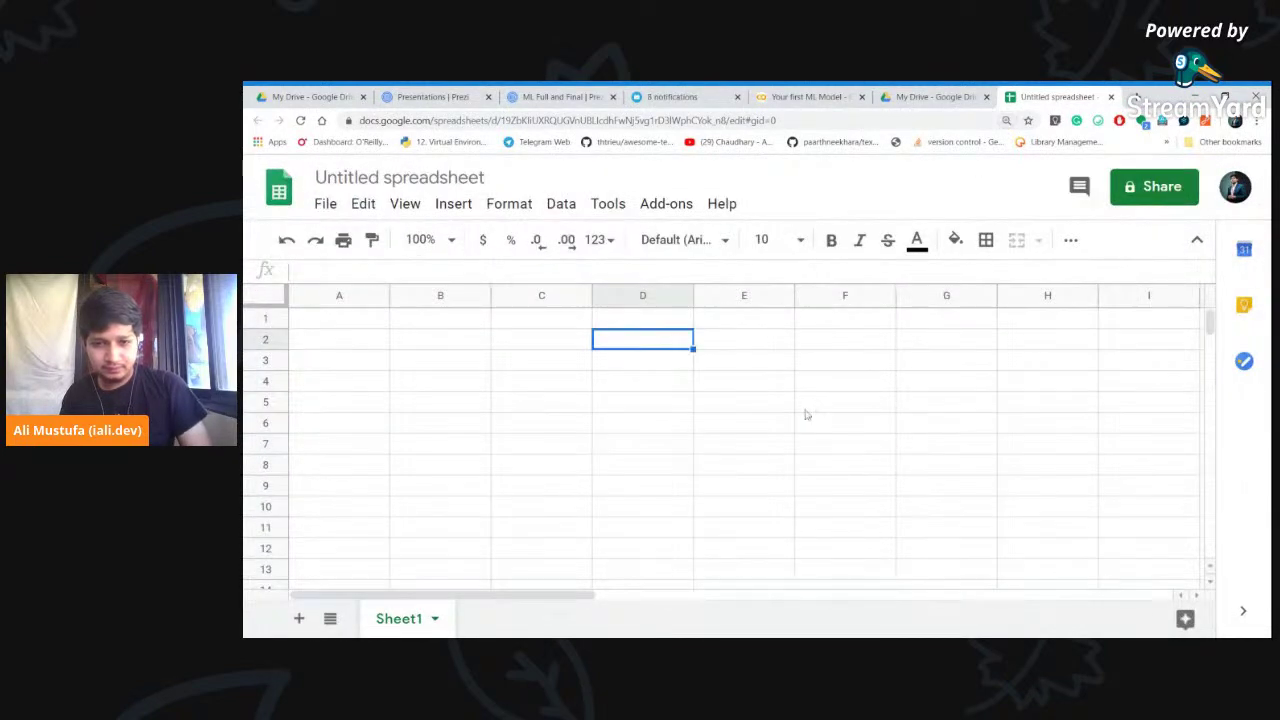
key(ctrl+v)
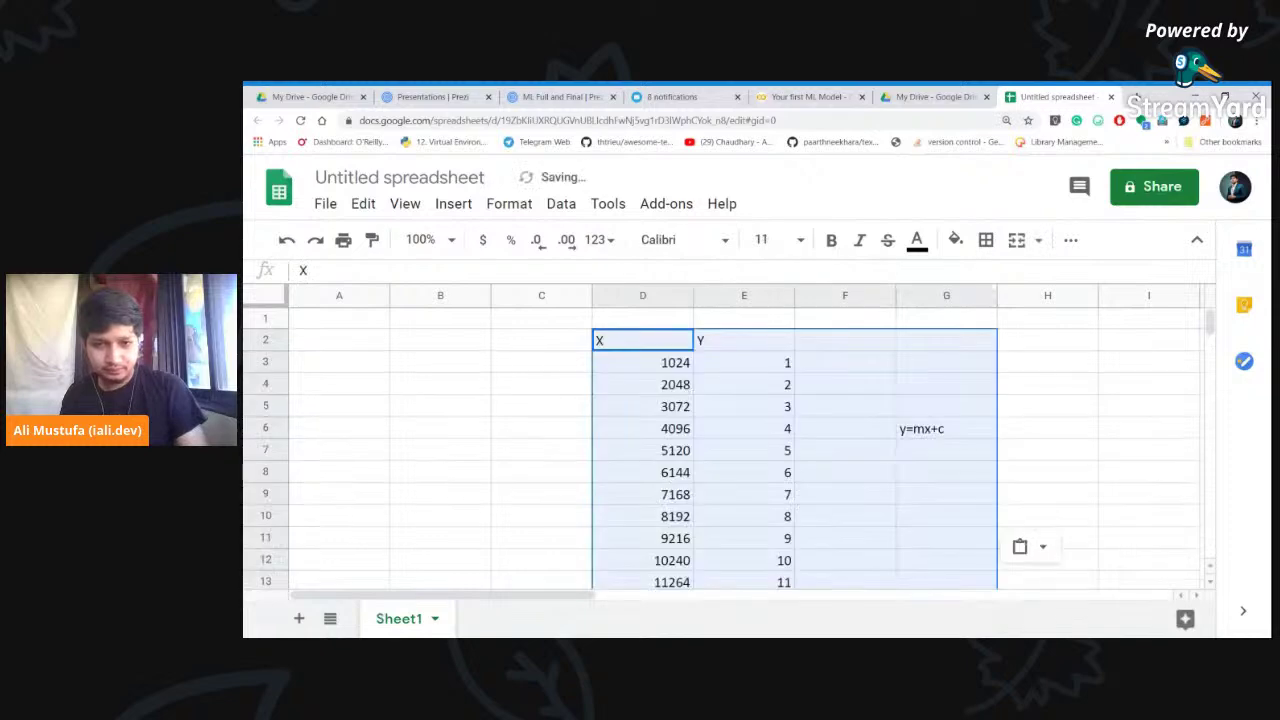
click(943, 432)
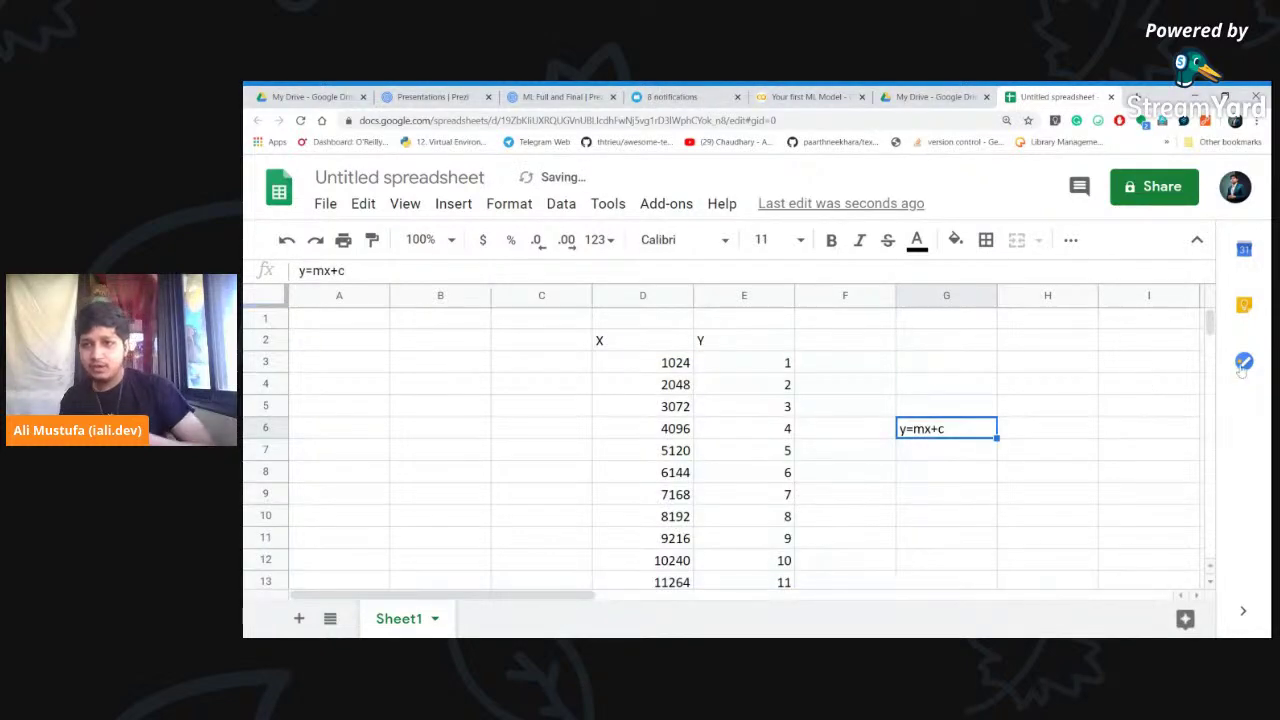
click(1197, 239)
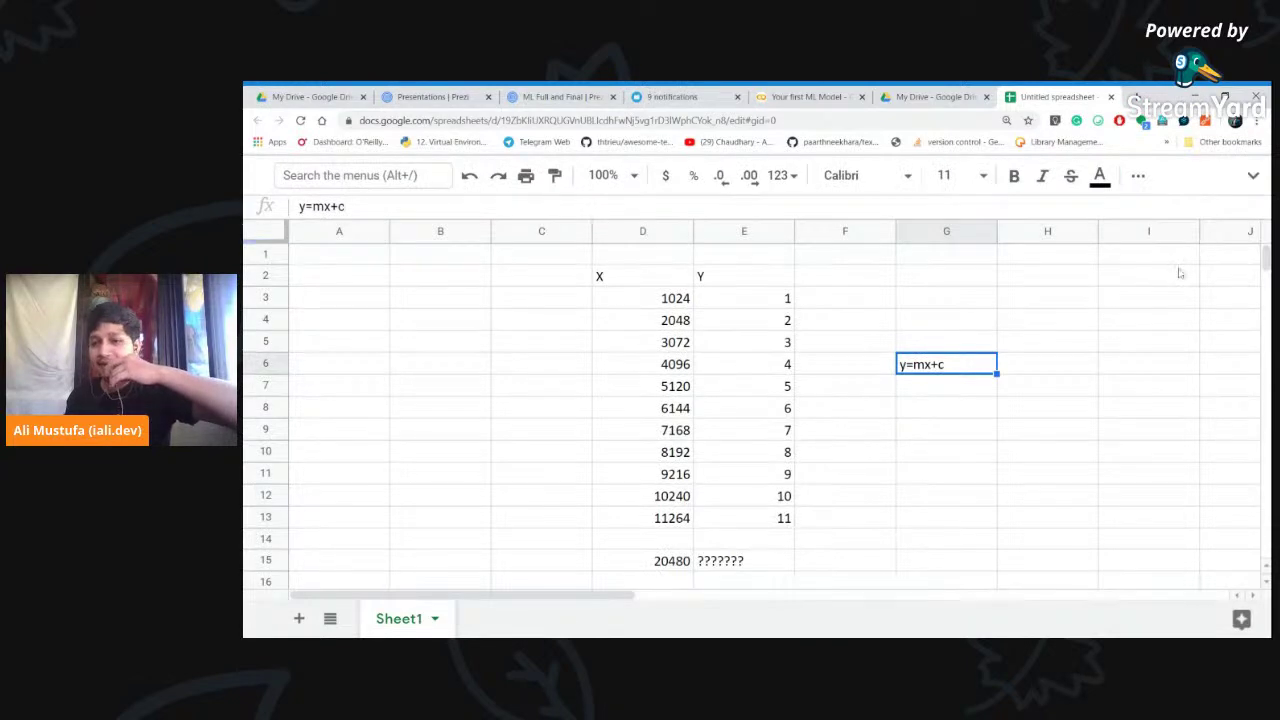
click(946, 398)
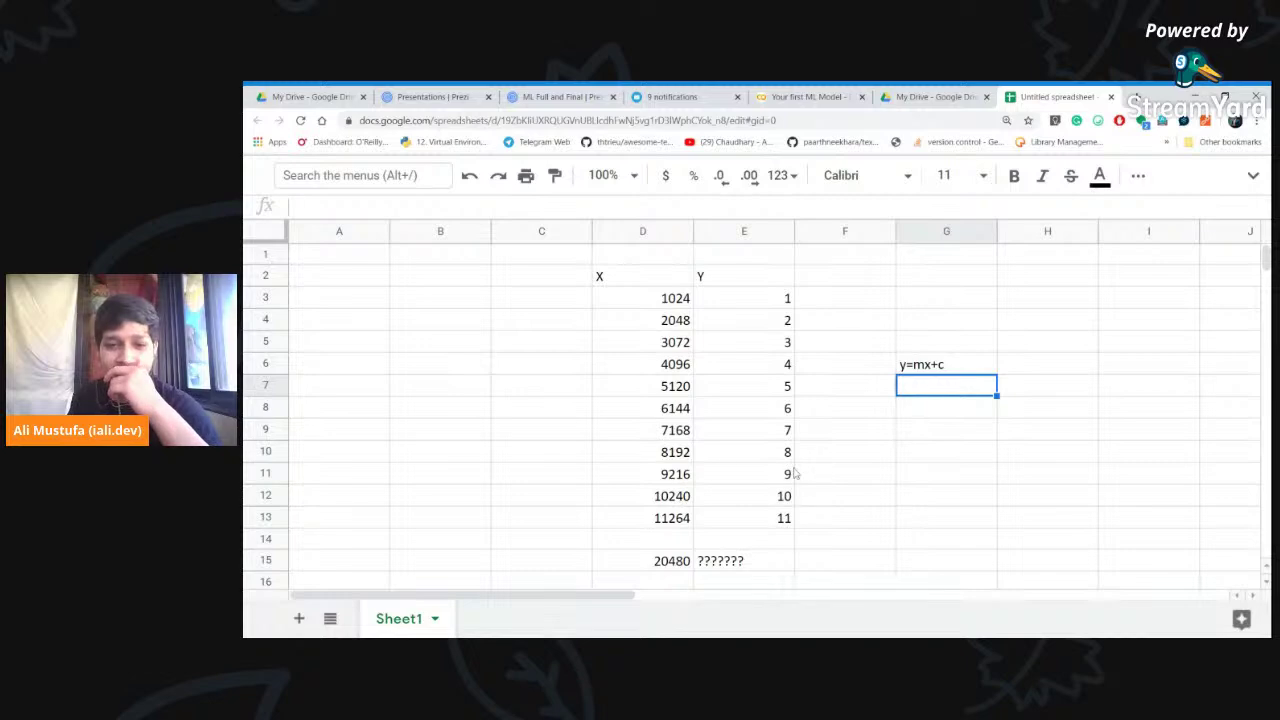
click(728, 457)
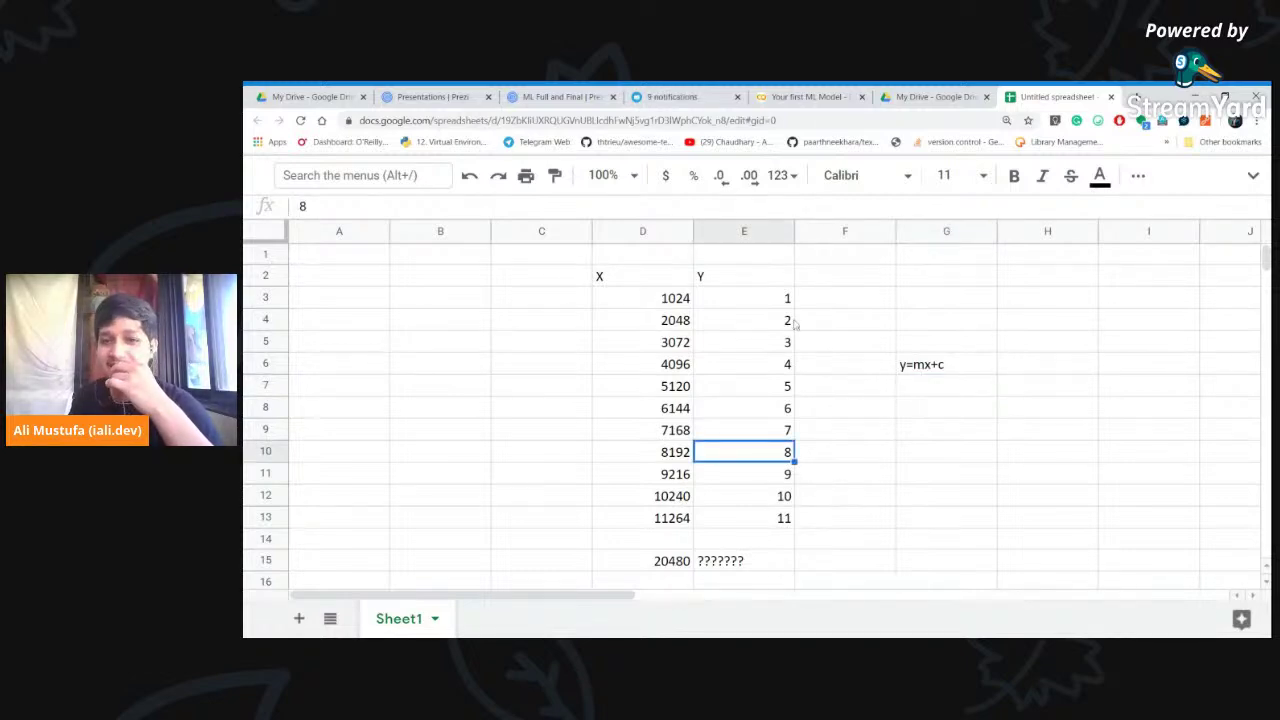
click(850, 415)
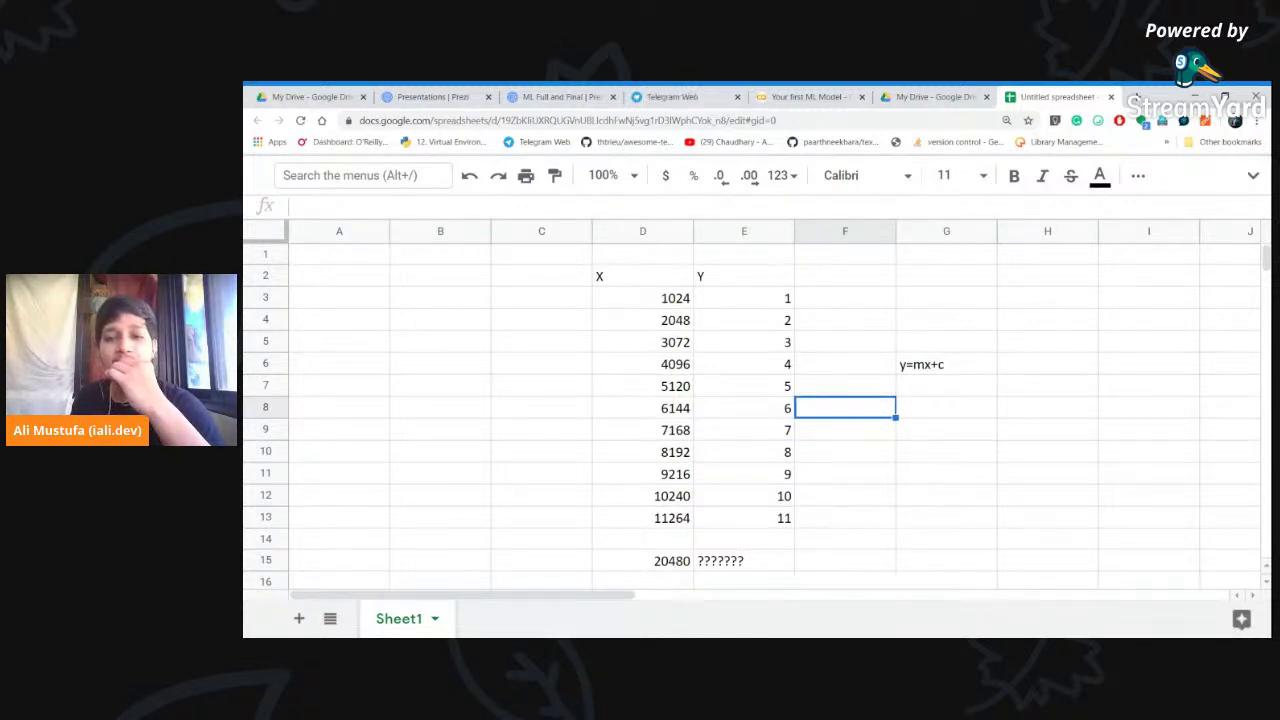
drag(660, 277, 679, 345)
click(646, 257)
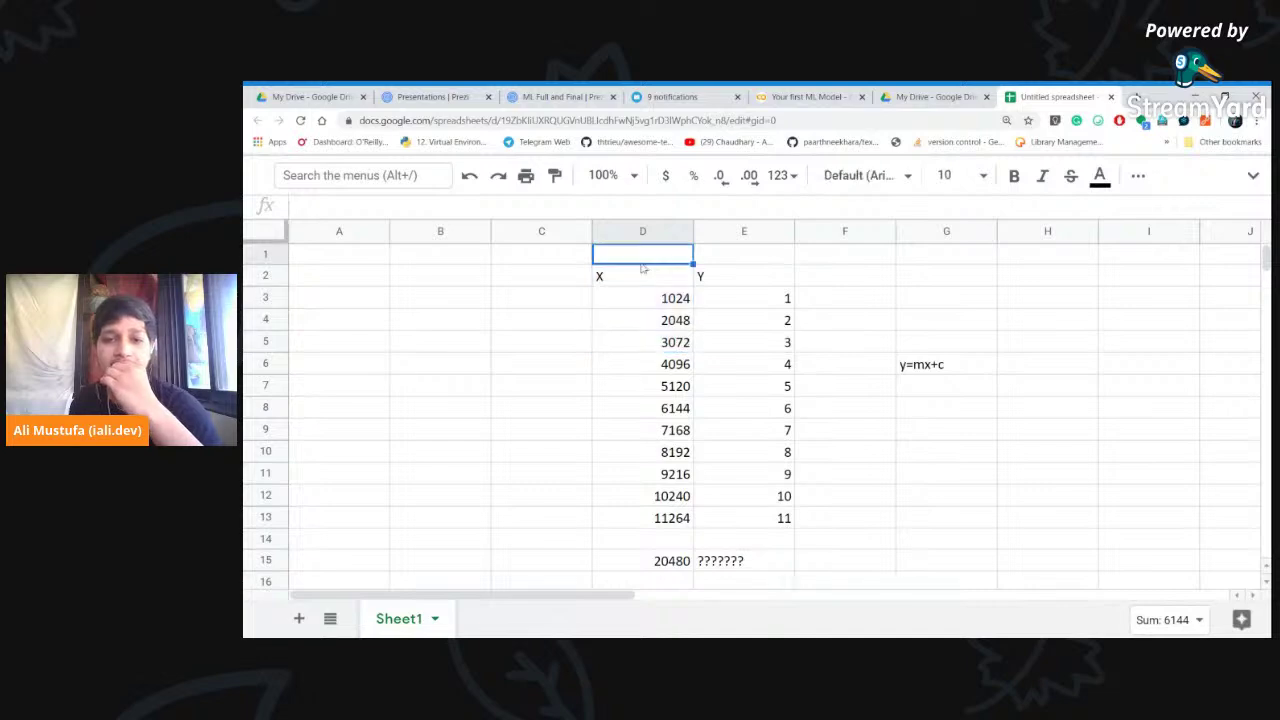
Add a row below the 20480 entry with X in D16 and ??????? in E16
click(661, 567)
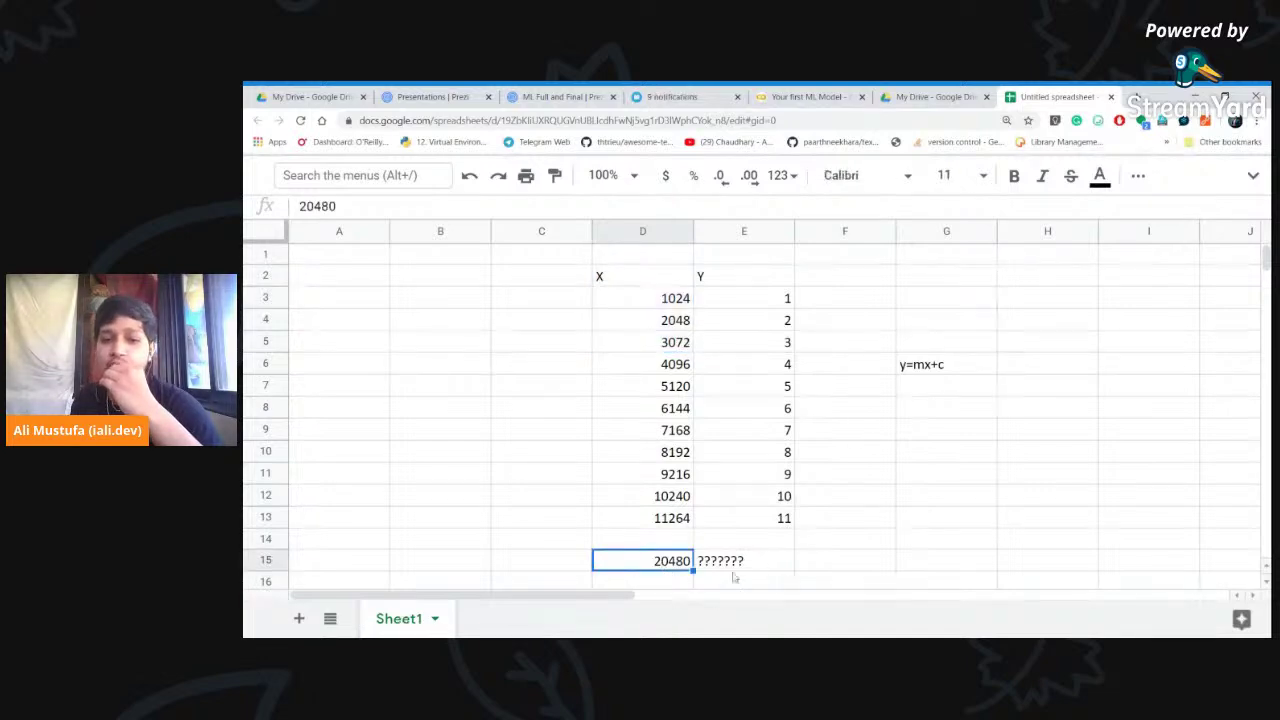
click(665, 587)
text(X)
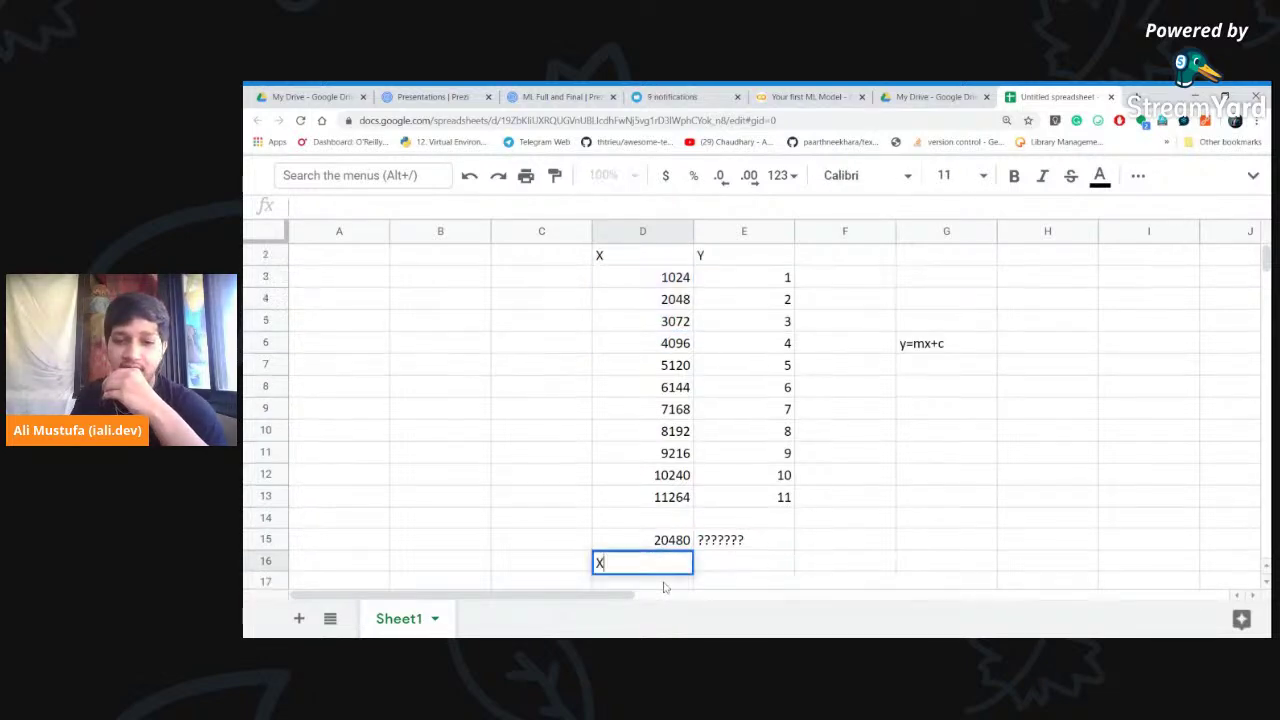
click(815, 540)
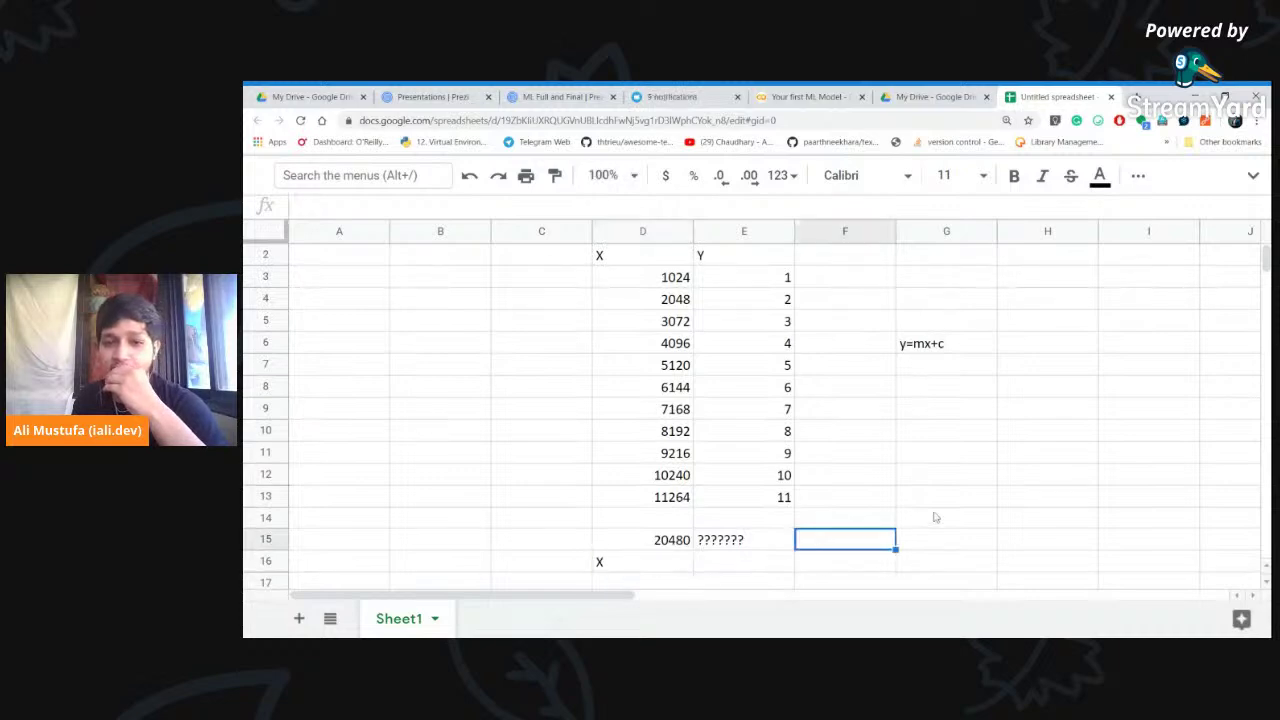
click(763, 561)
text(????)
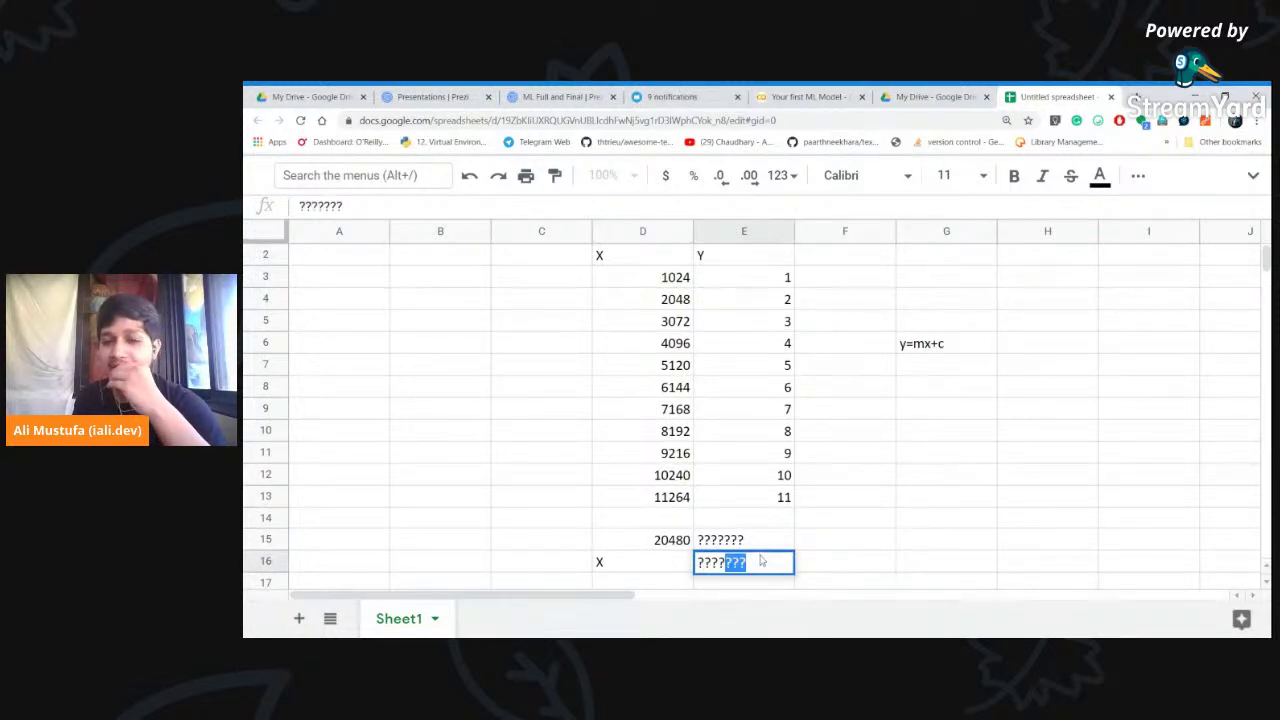
click(922, 502)
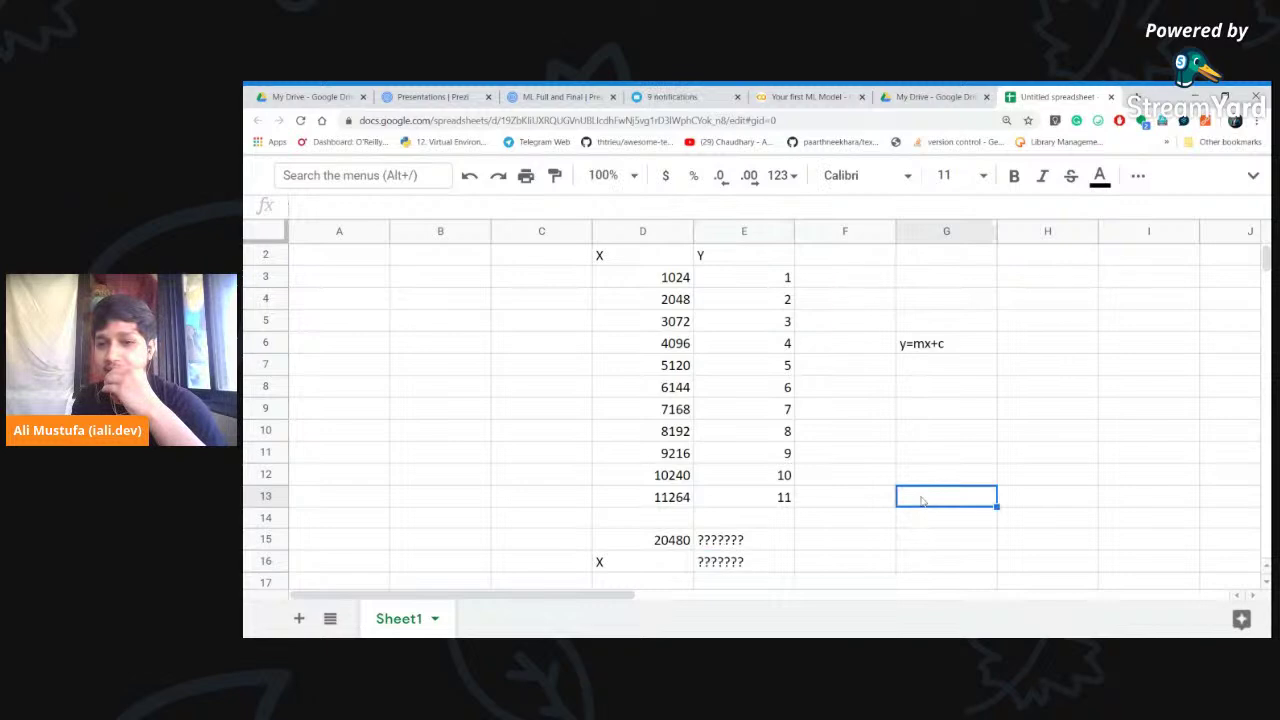
click(933, 348)
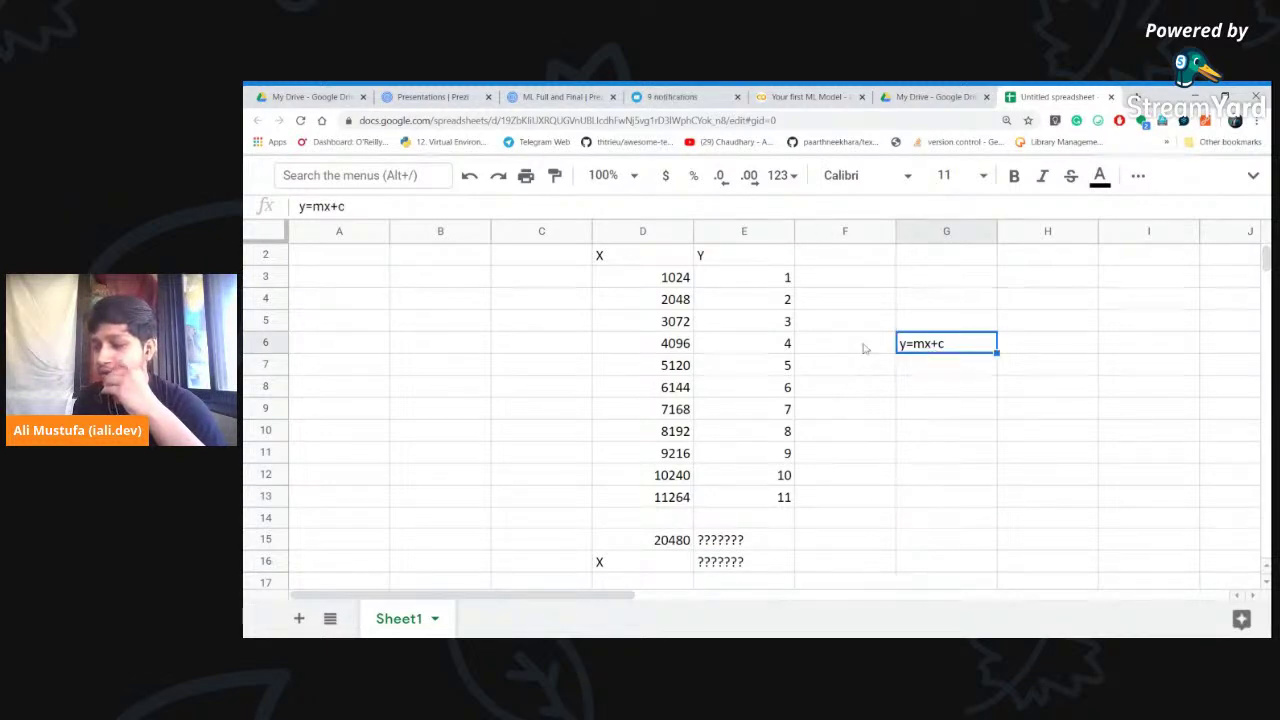
triple_click(927, 348)
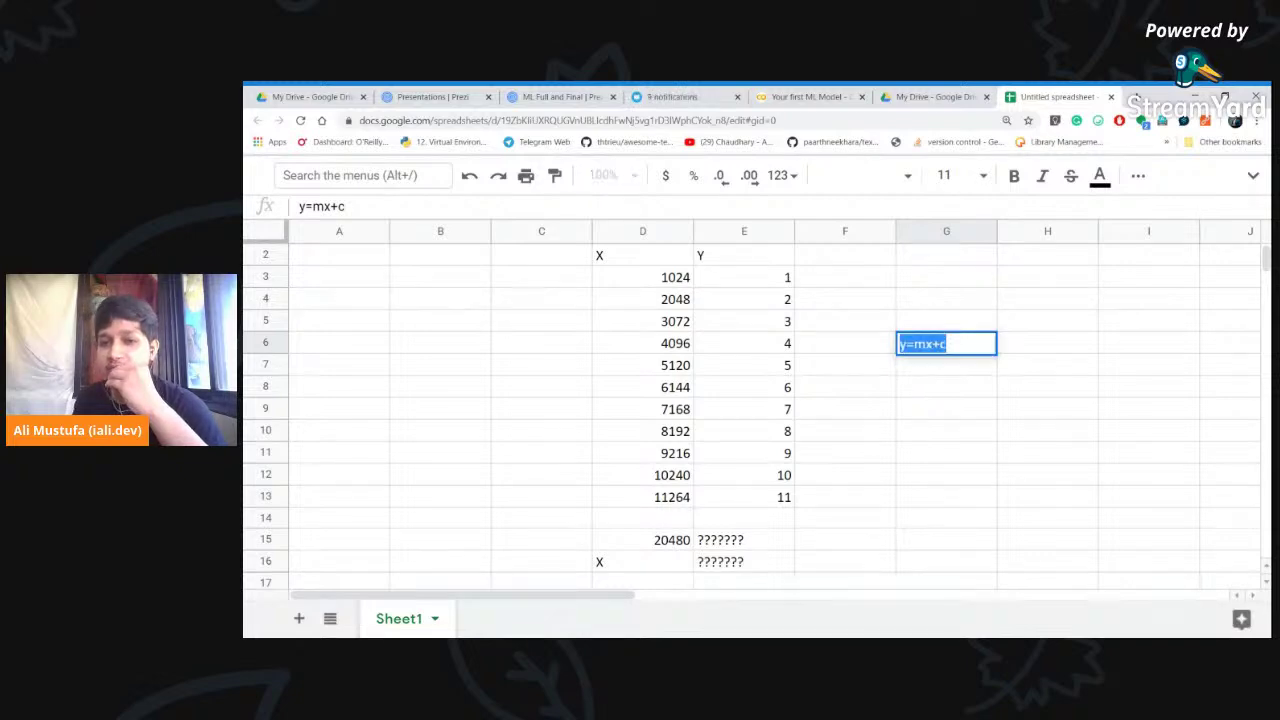
click(925, 344)
key(shift+Left)
key(shift+Left)
click(945, 409)
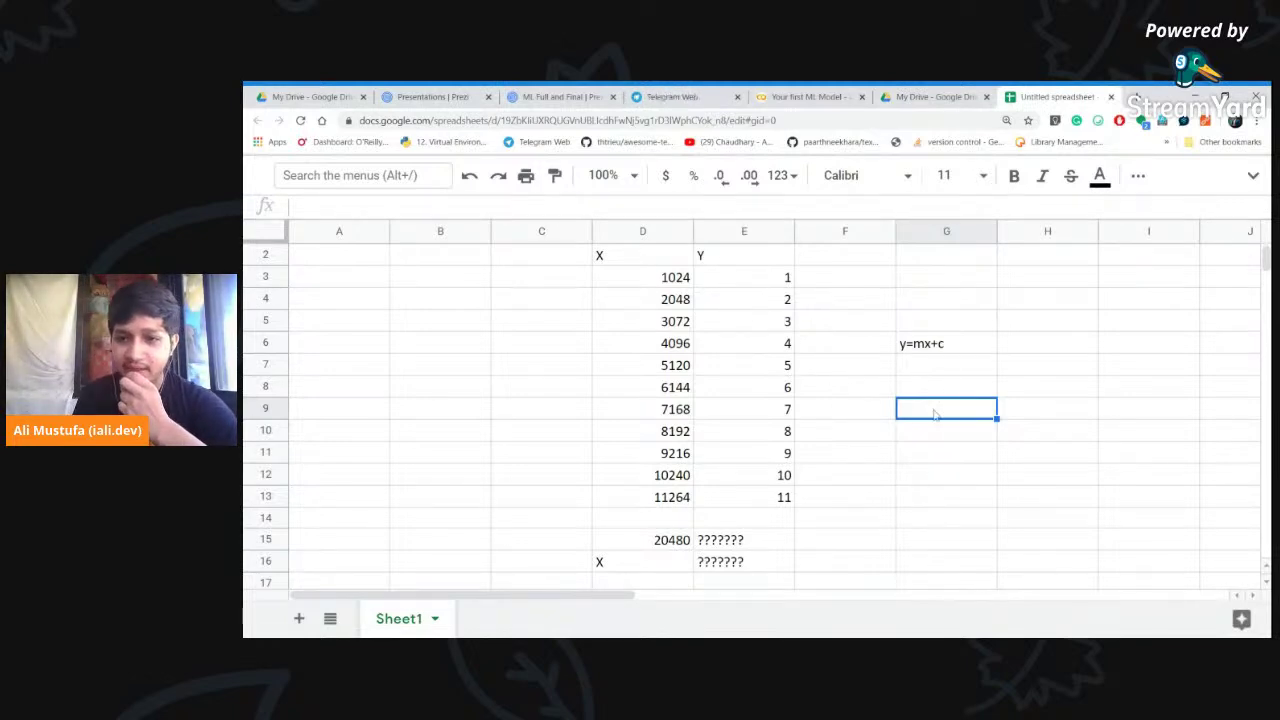
Enter the labels M in G10 and C in G11 below the equation, clearing the Y entered in G9
click(876, 413)
click(929, 417)
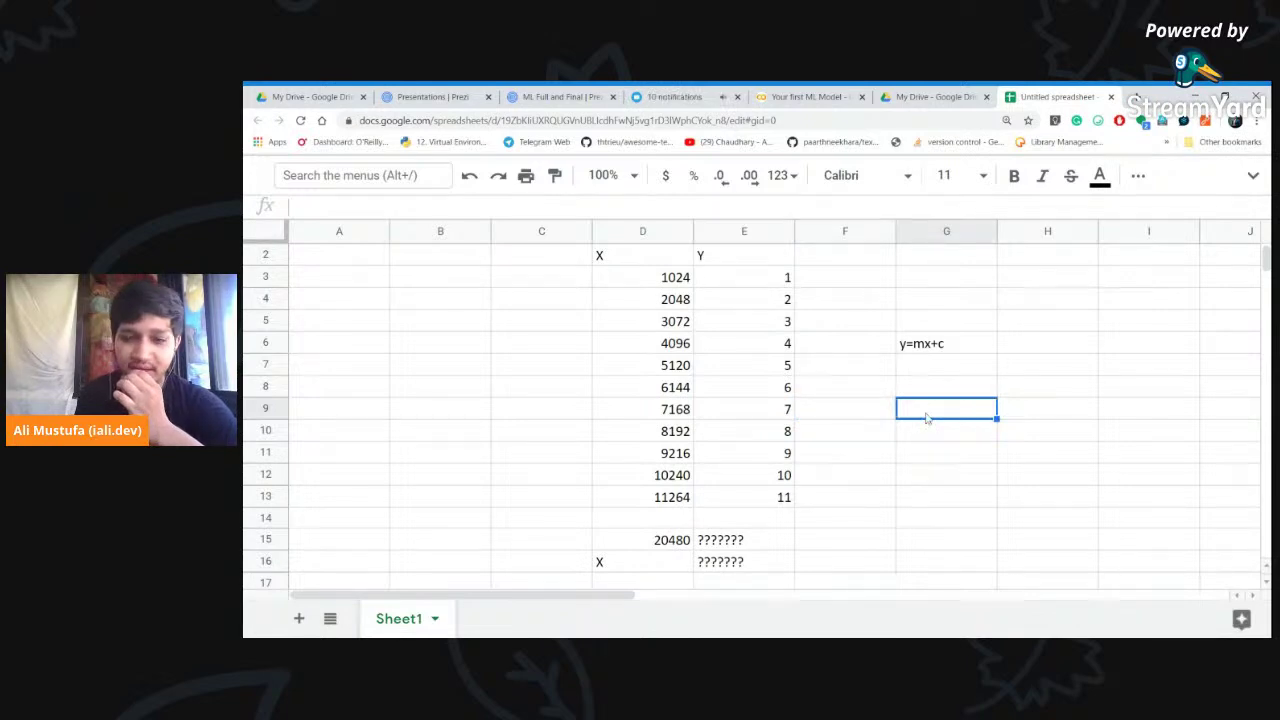
text(Y)
key(Return)
text(M)
click(932, 418)
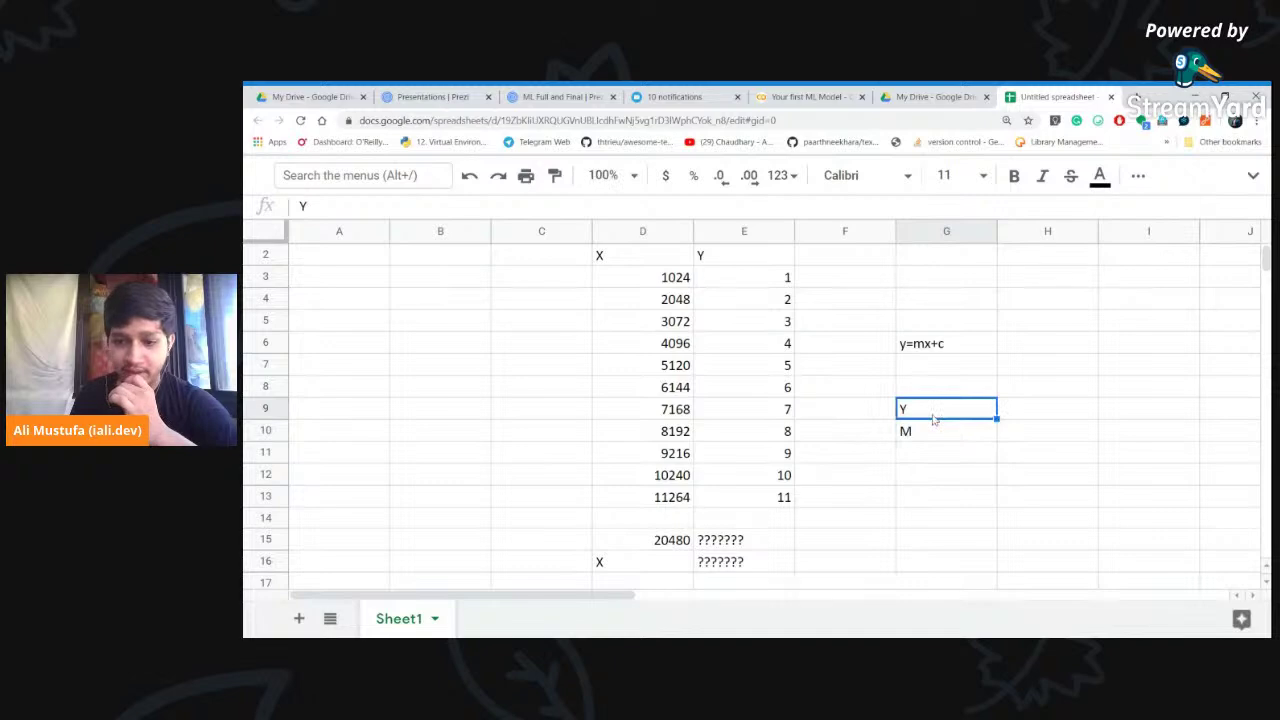
click(947, 466)
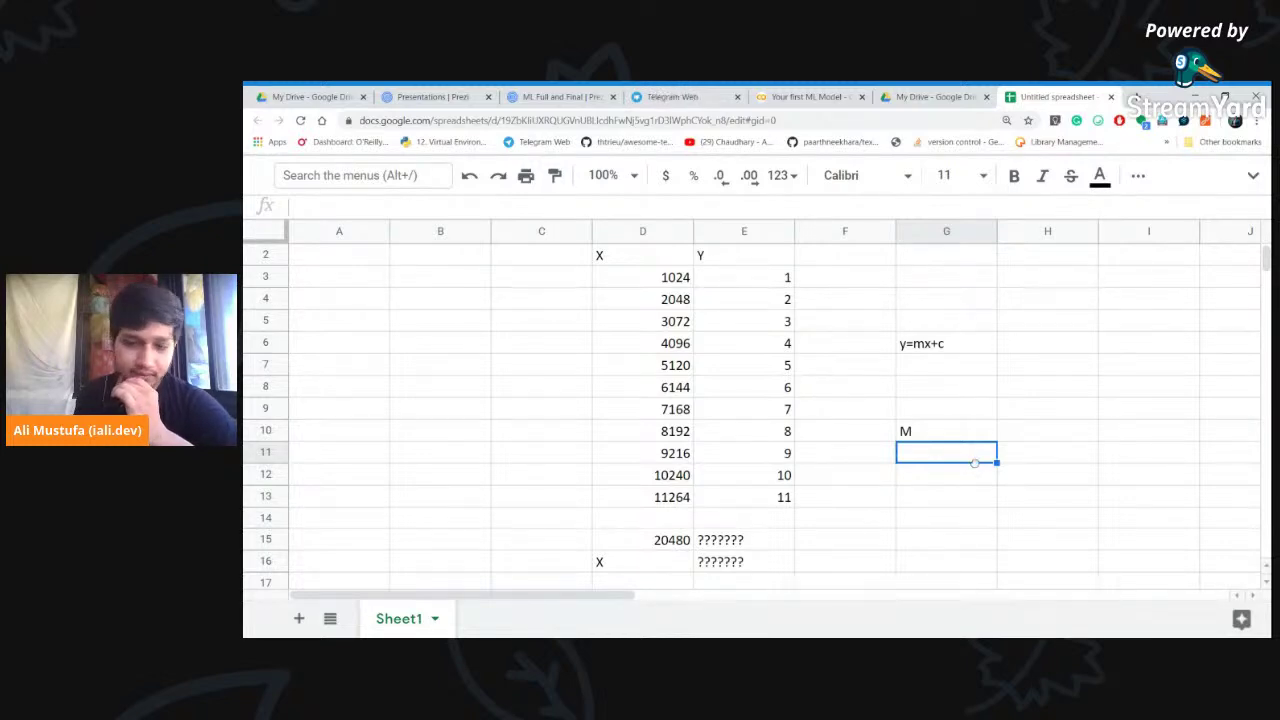
text(C)
Add the labels X= in G12 and Y= in G13
click(956, 478)
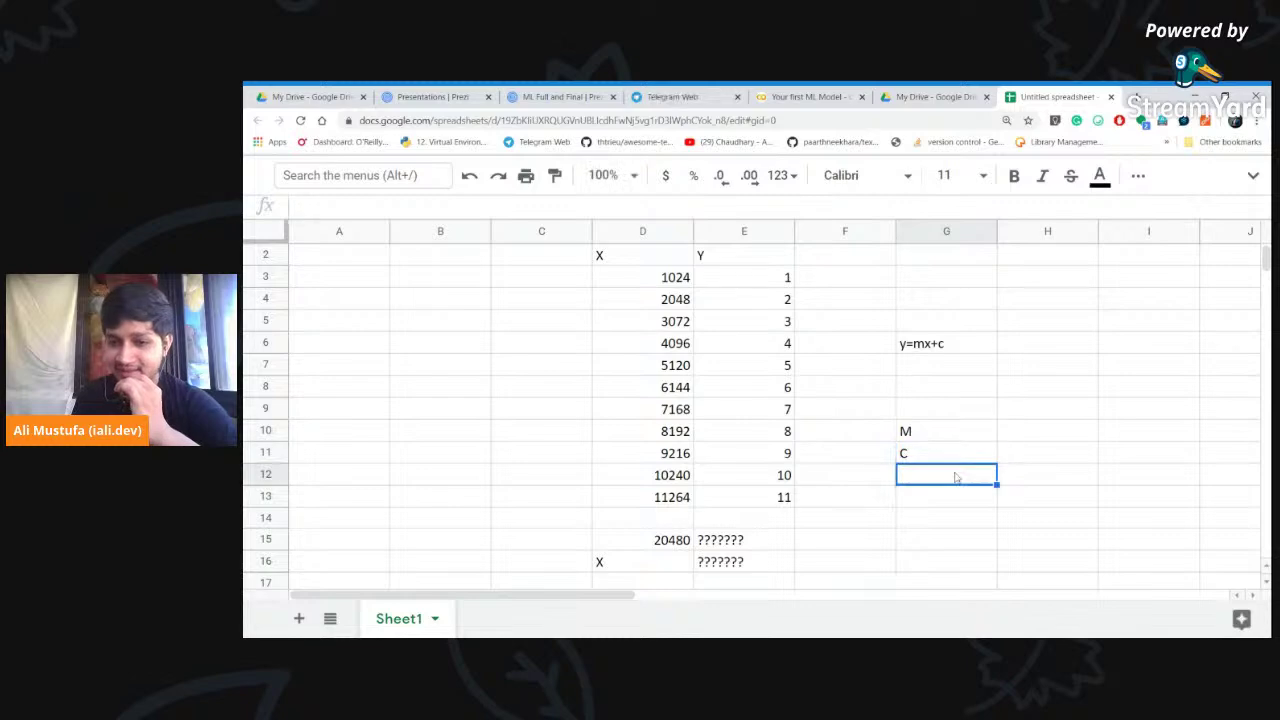
text(X)
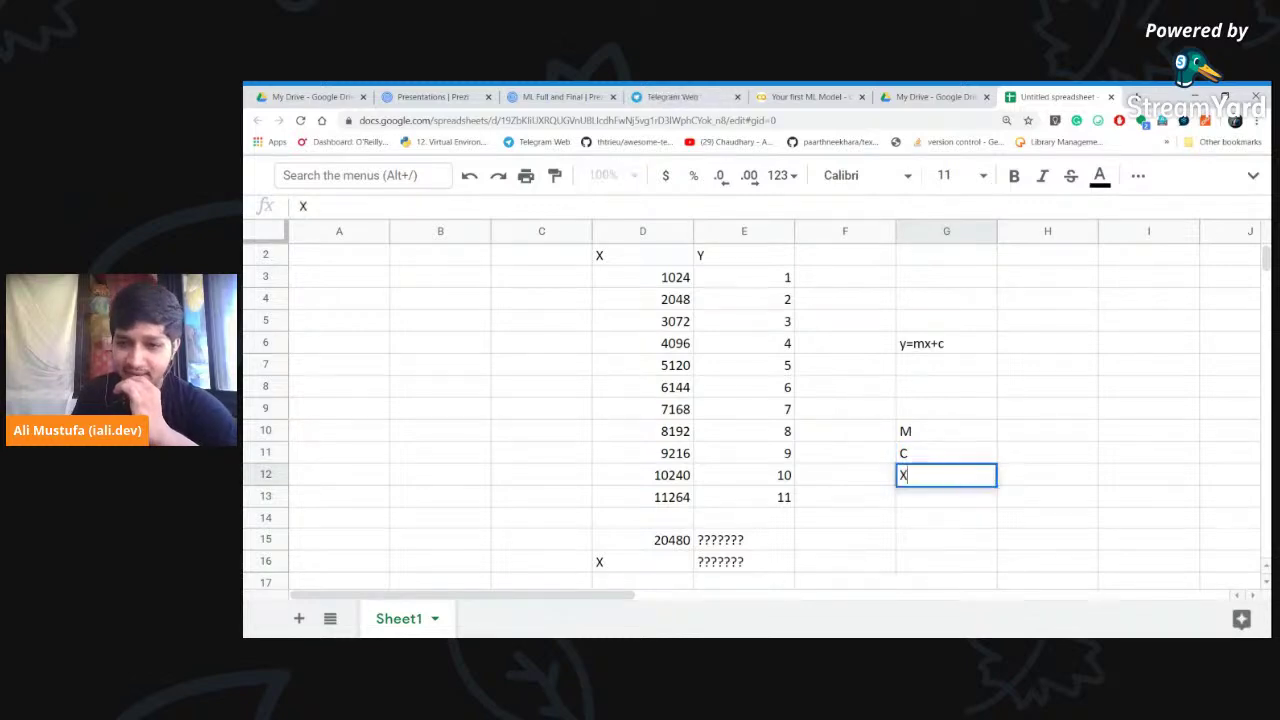
text(=)
key(Return)
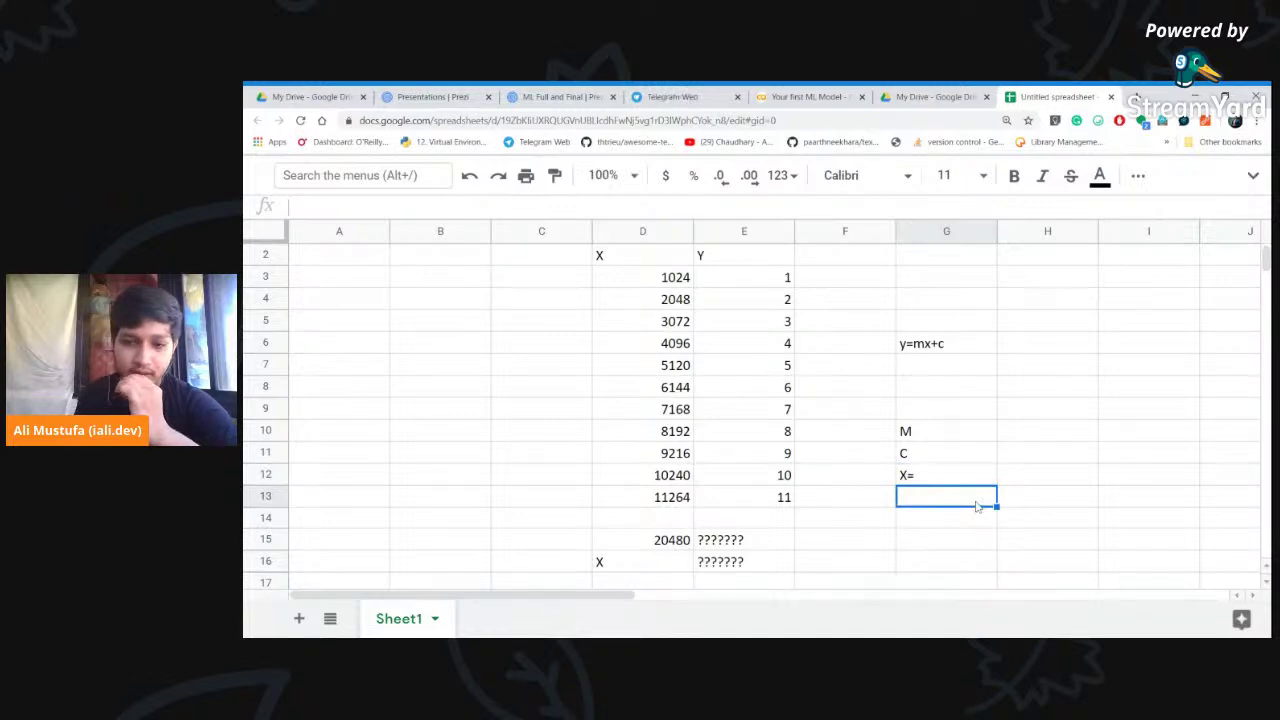
text(Y=)
click(1034, 506)
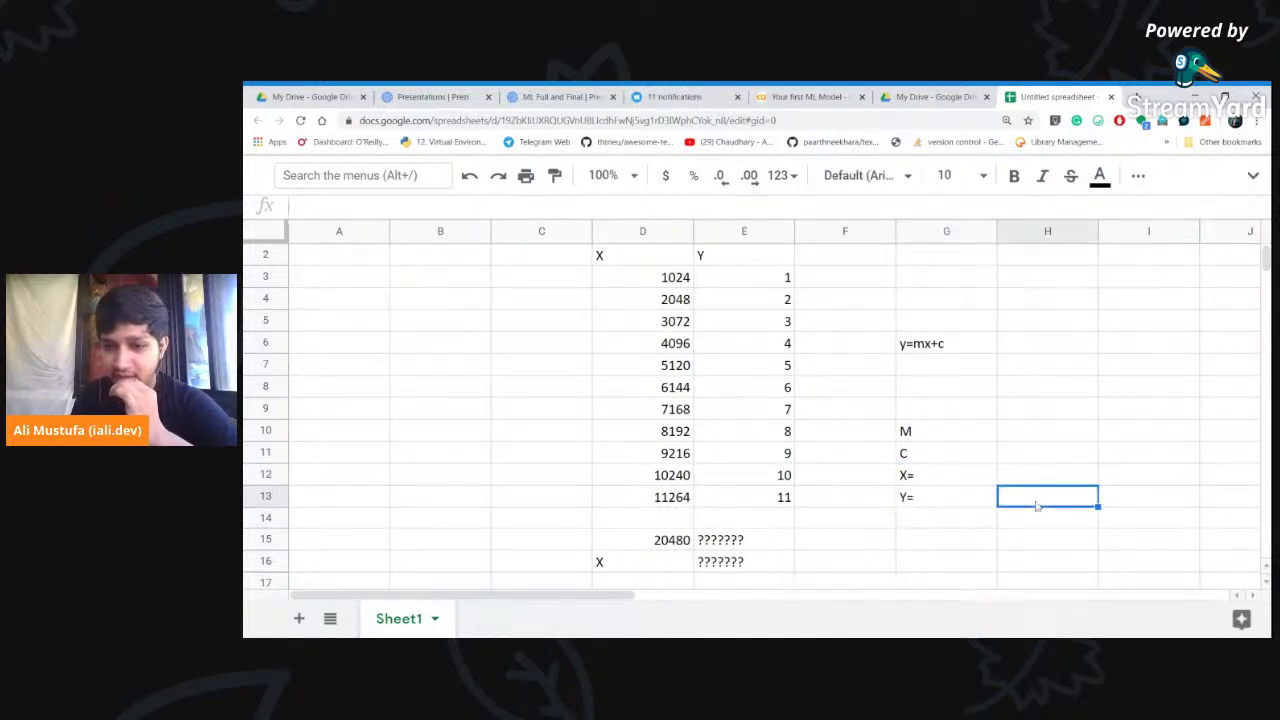
Calculate the slope beside the M label in H10 with =SLOPE(D3:D13,E3:E13) and check it against the X and Y columns
click(1022, 430)
double_click(1022, 430)
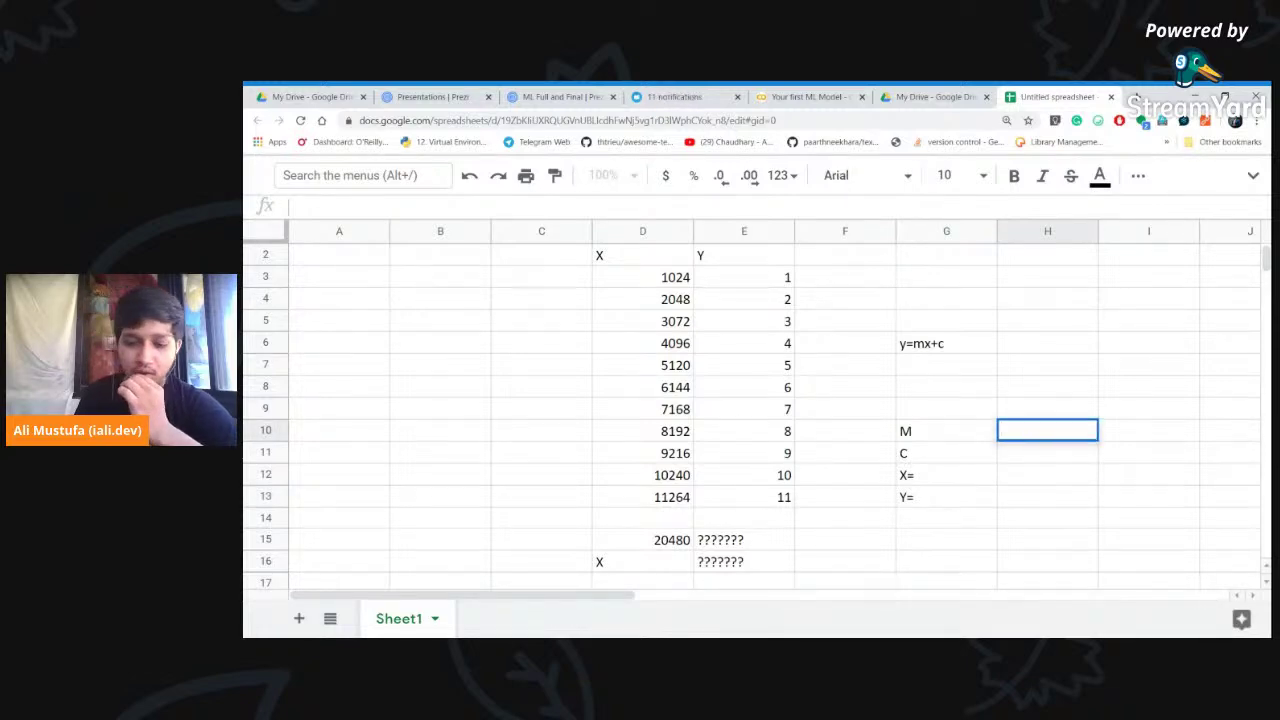
text(=)
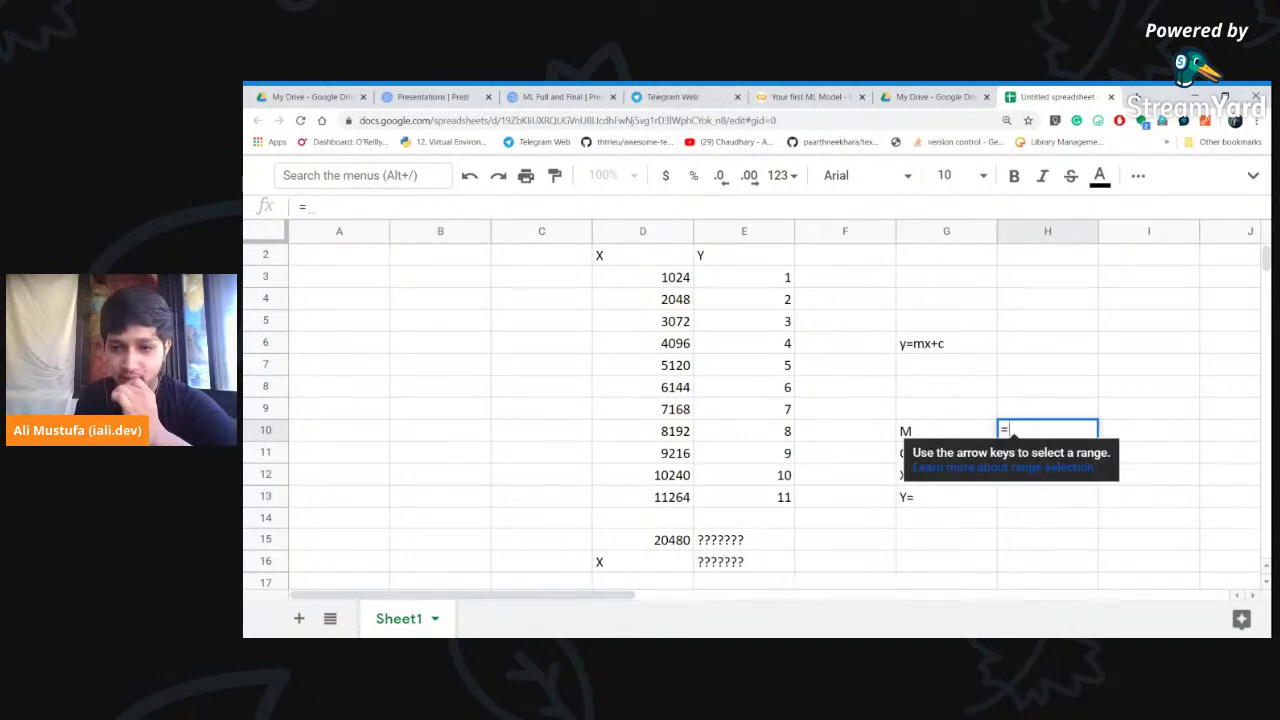
text(s)
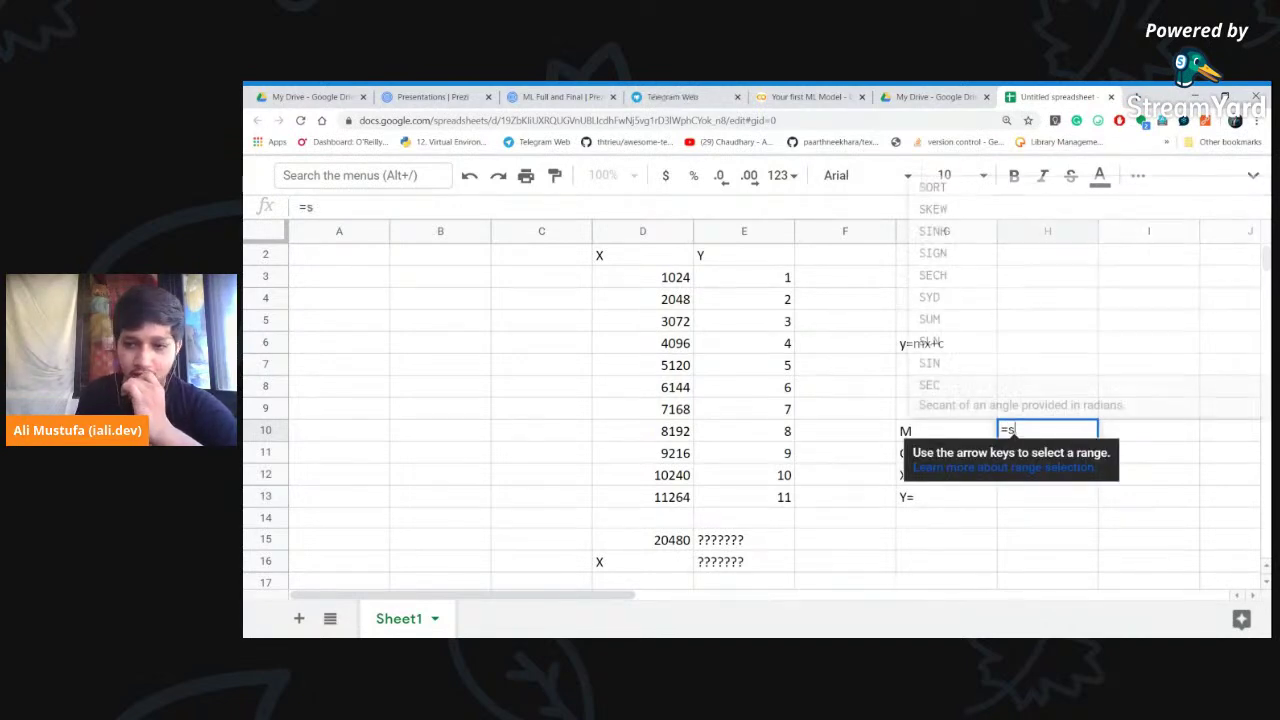
text(lop)
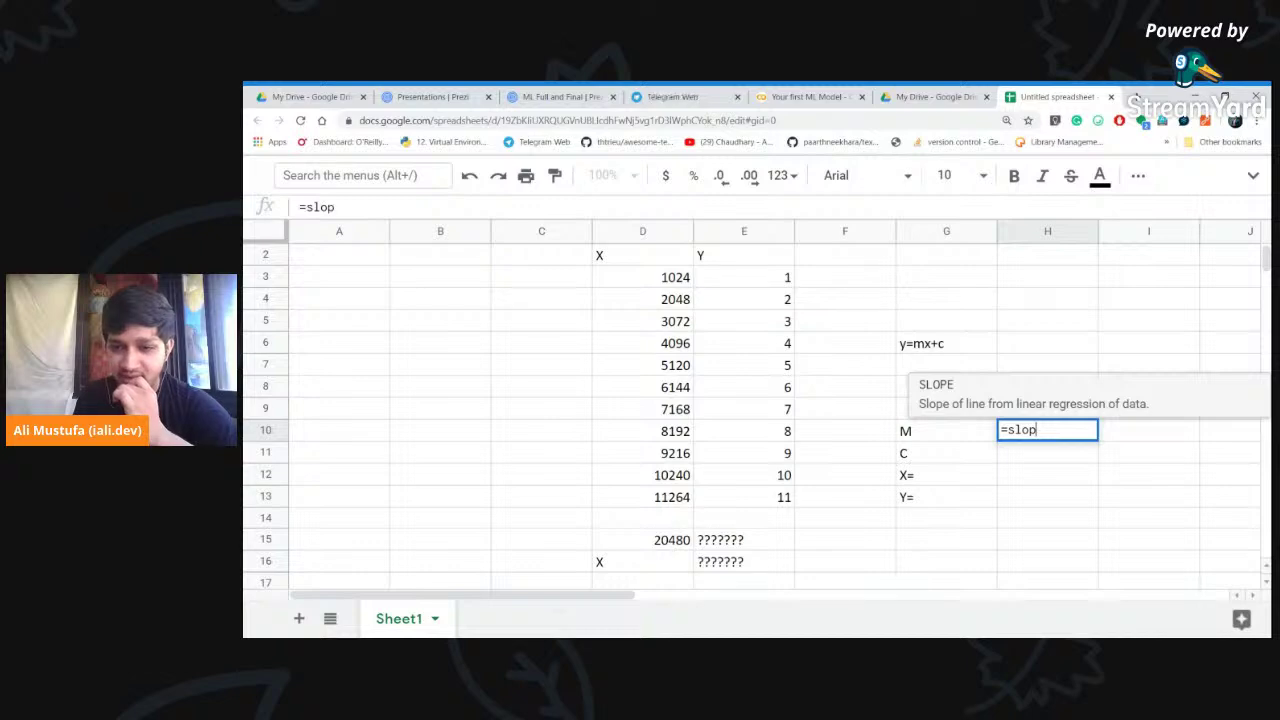
click(960, 395)
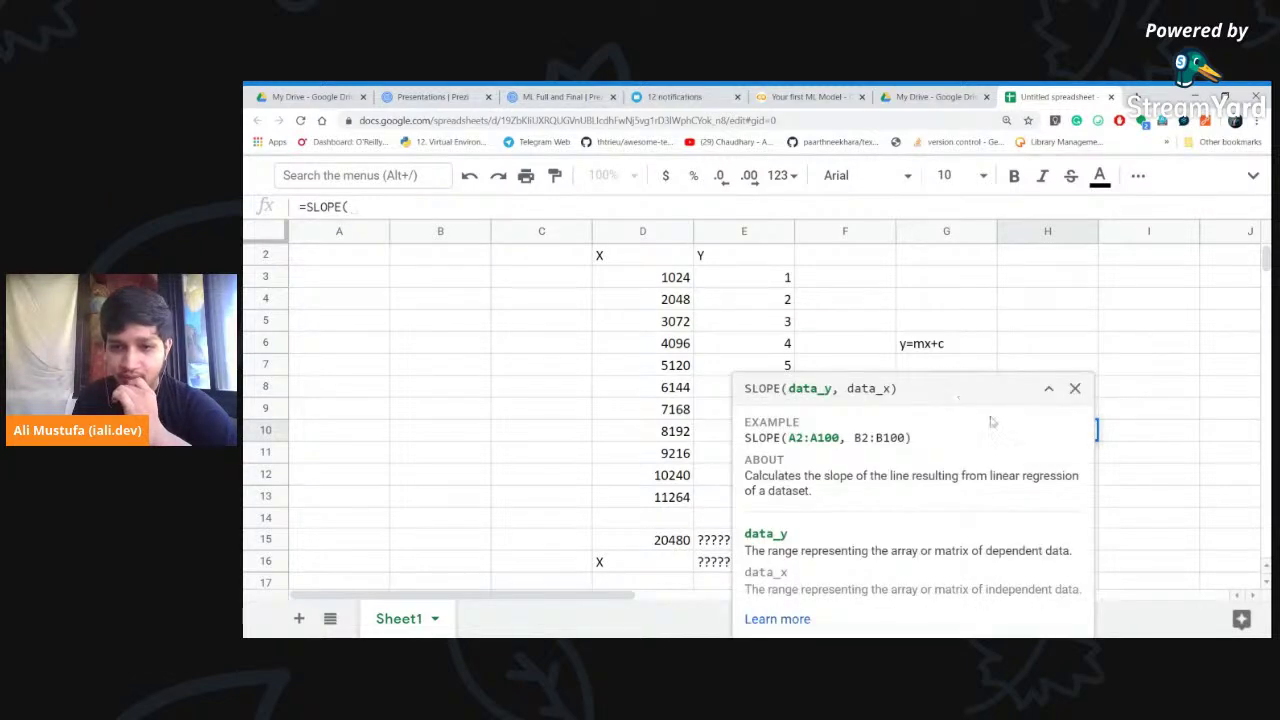
drag(675, 277, 668, 497)
text(,)
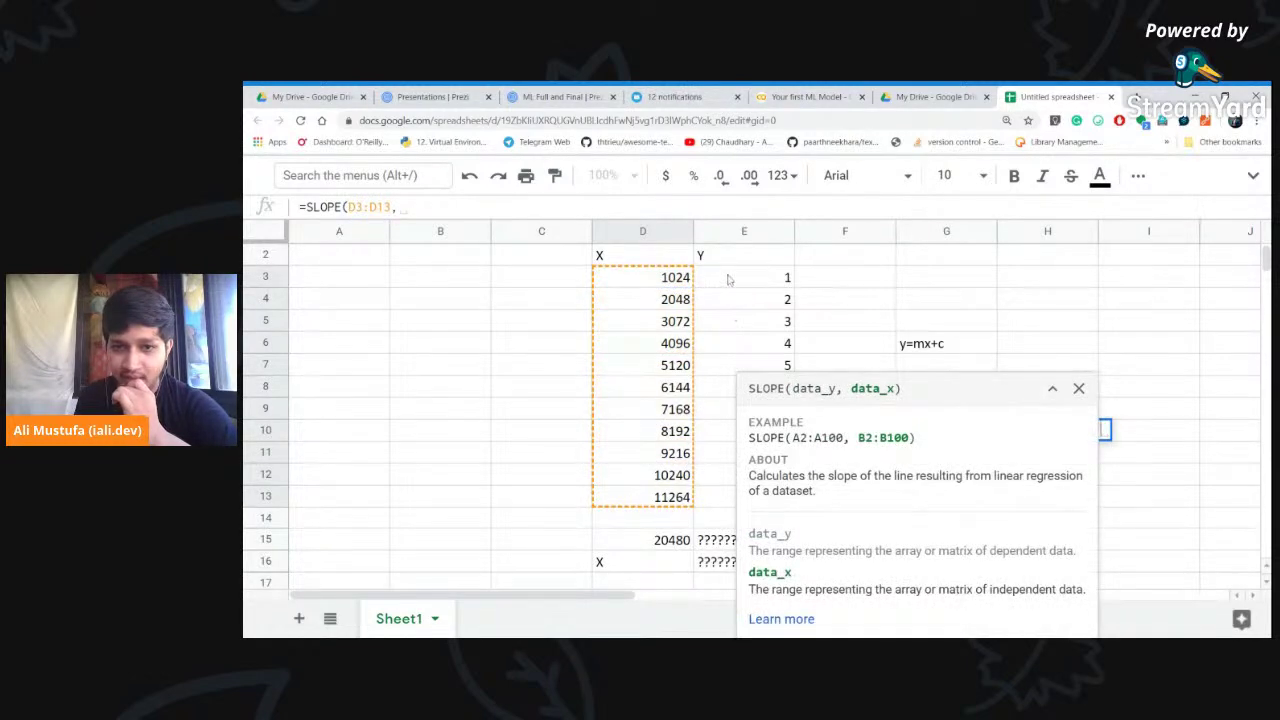
drag(728, 280, 730, 498)
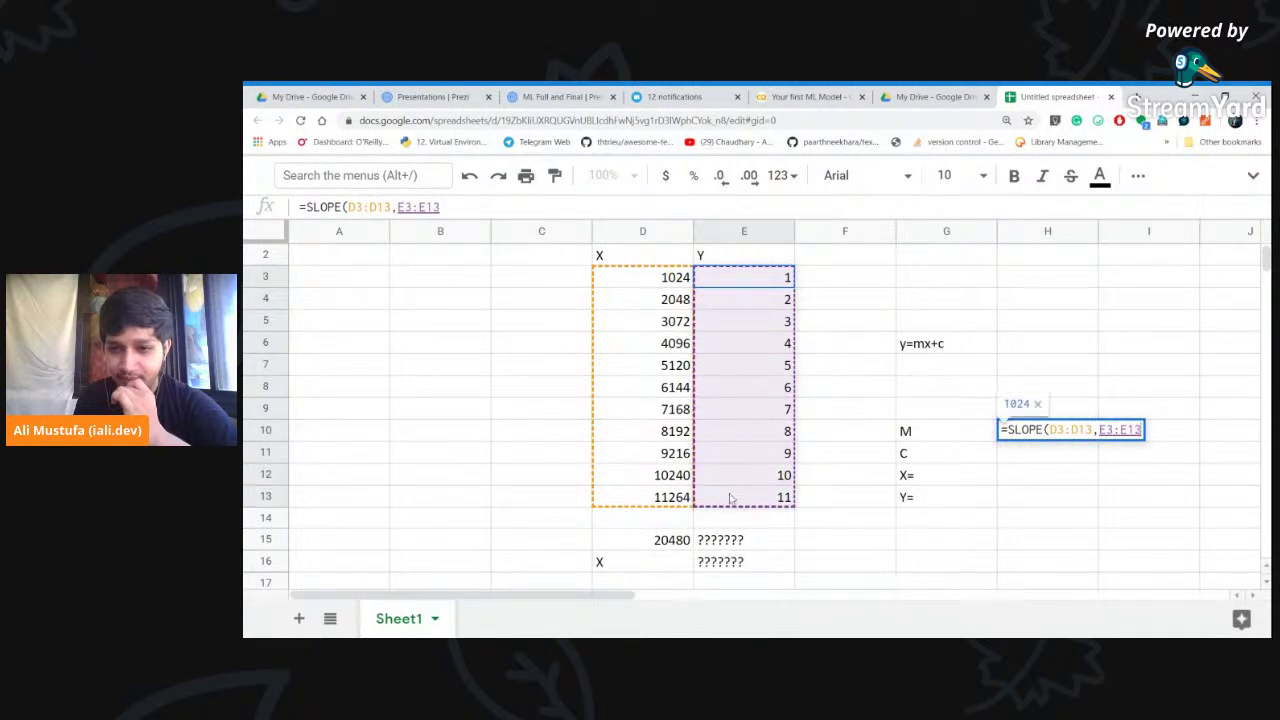
text())
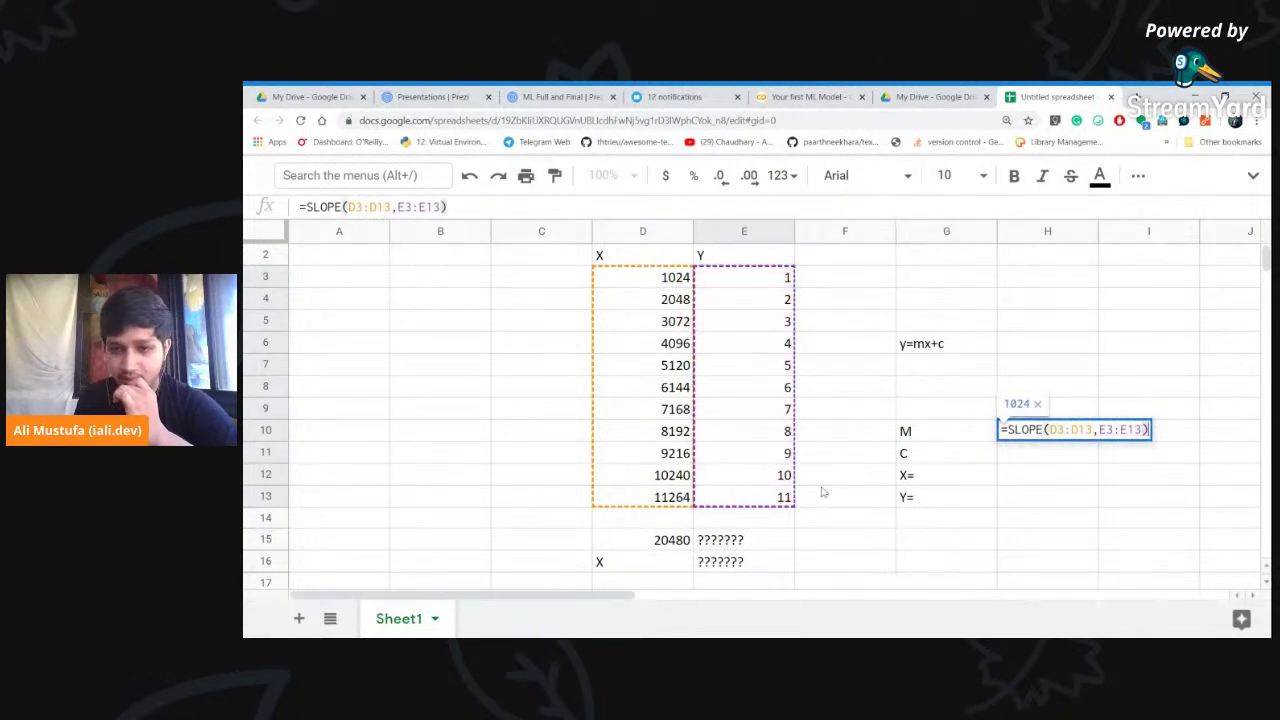
key(Return)
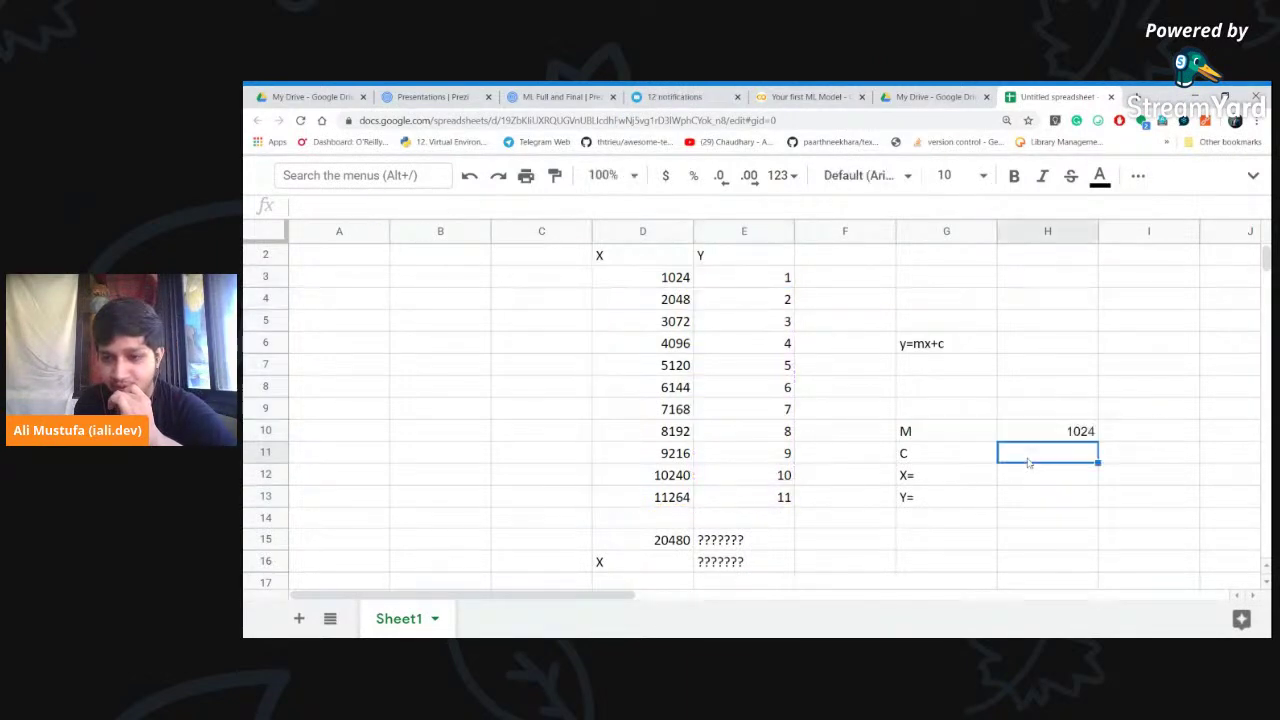
click(1035, 437)
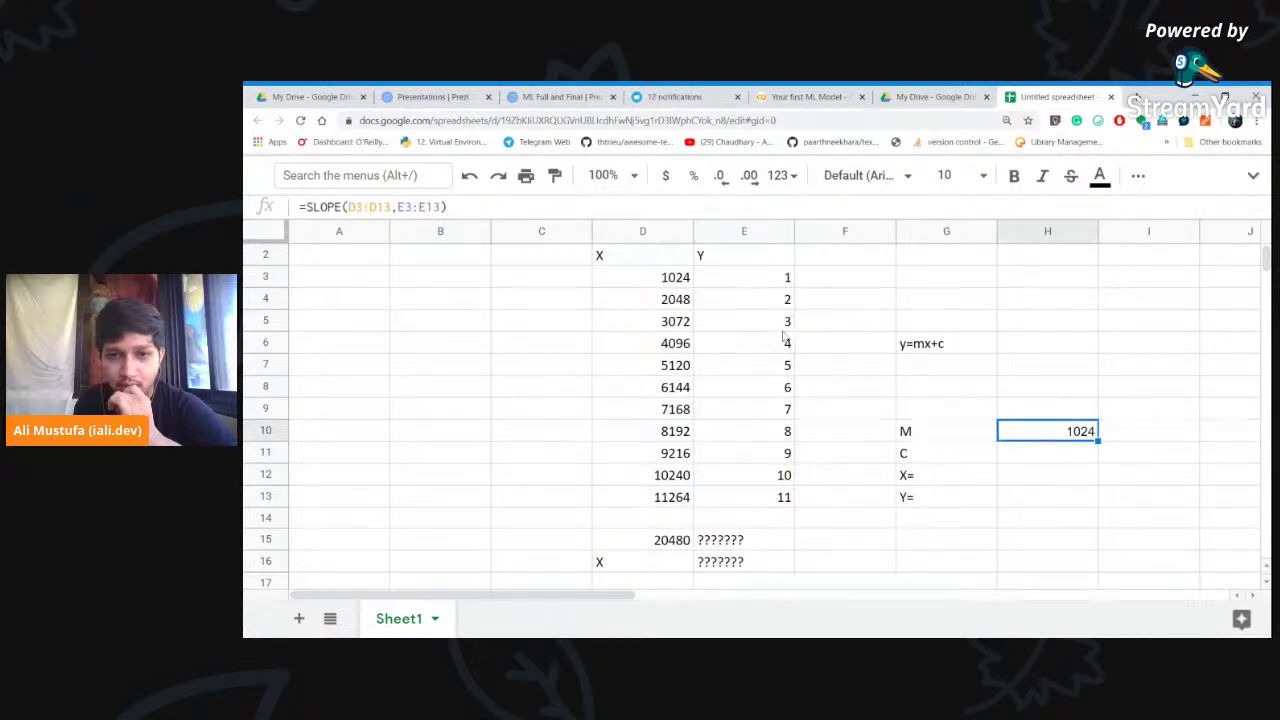
click(679, 284)
click(737, 285)
click(731, 322)
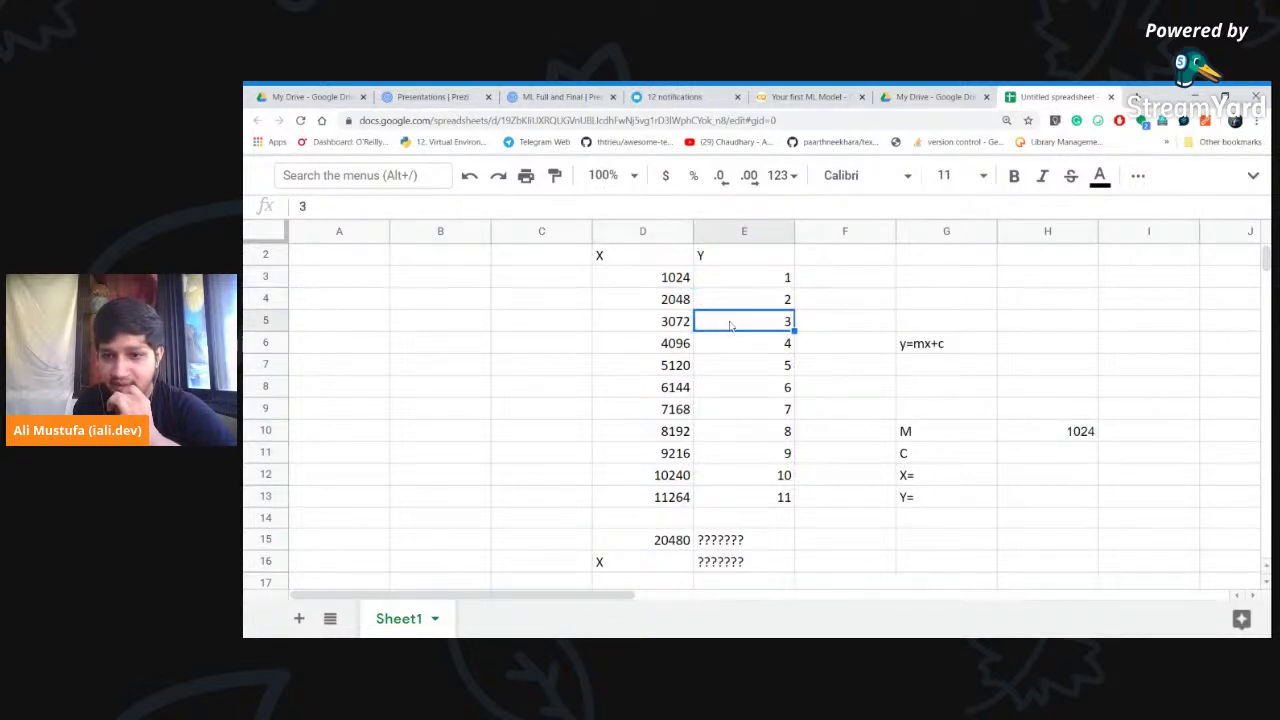
Replace the formula in H10 with =SLOPE(E3:E13,D3:D13) so the Y values are the dependent data
click(1079, 447)
double_click(1079, 447)
click(1044, 430)
click(1130, 387)
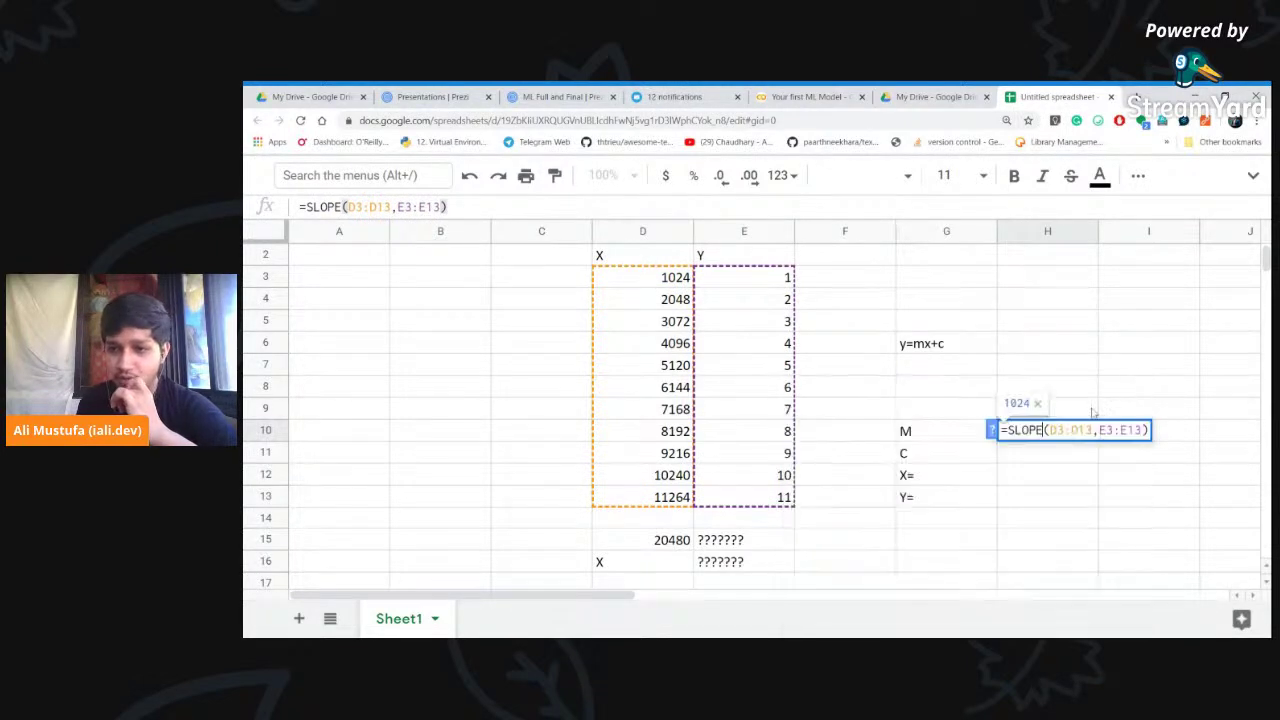
key(ctrl+a)
key(BackSpace)
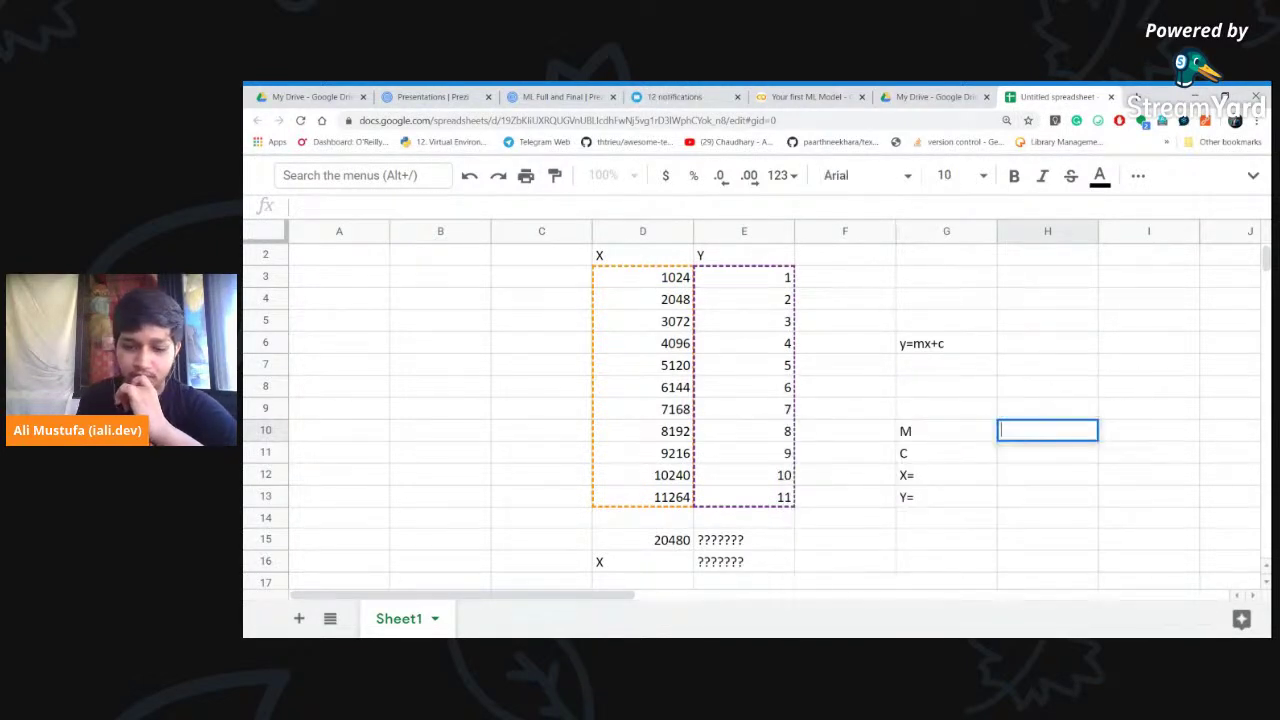
text(=?52)
key(BackSpace)
key(BackSpace)
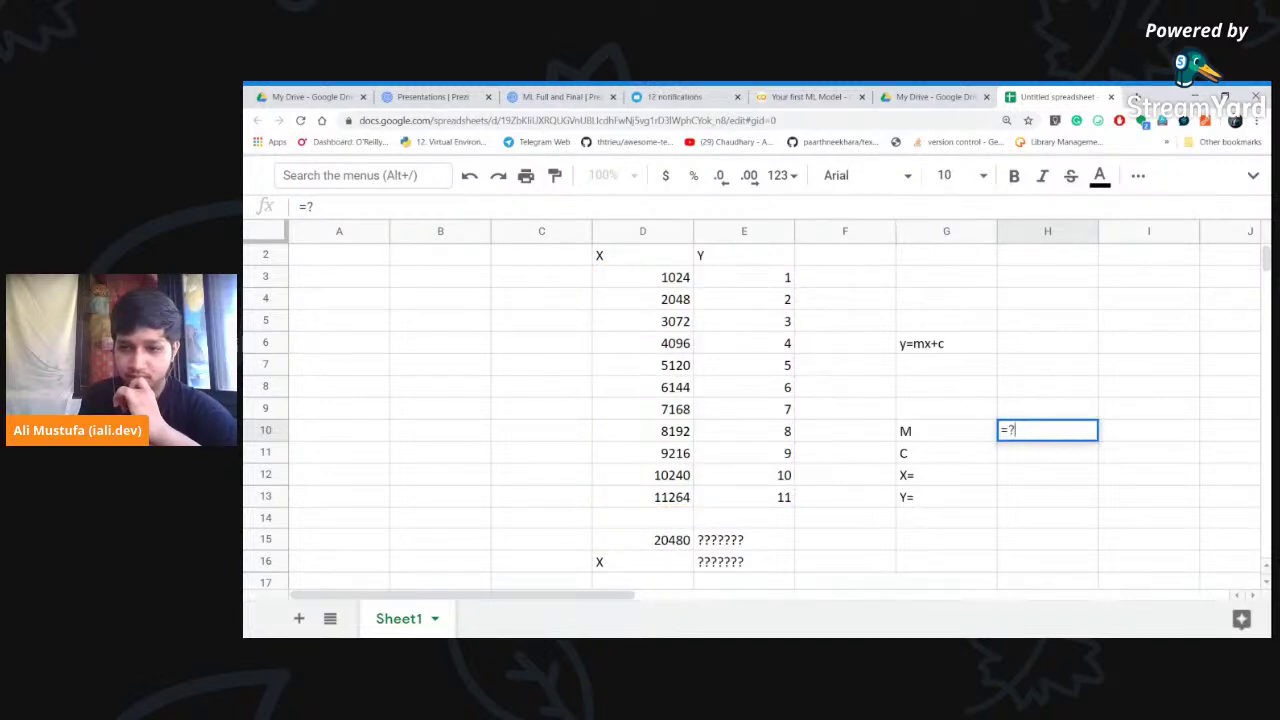
text(slo)
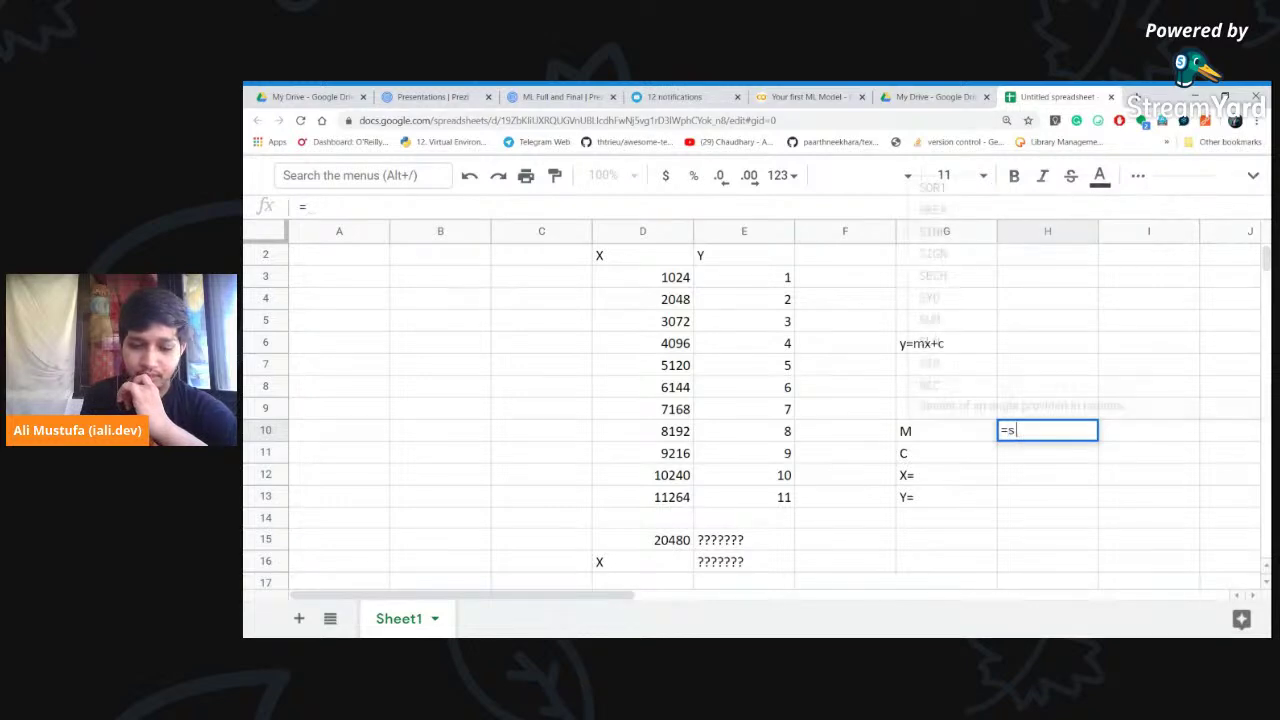
click(973, 404)
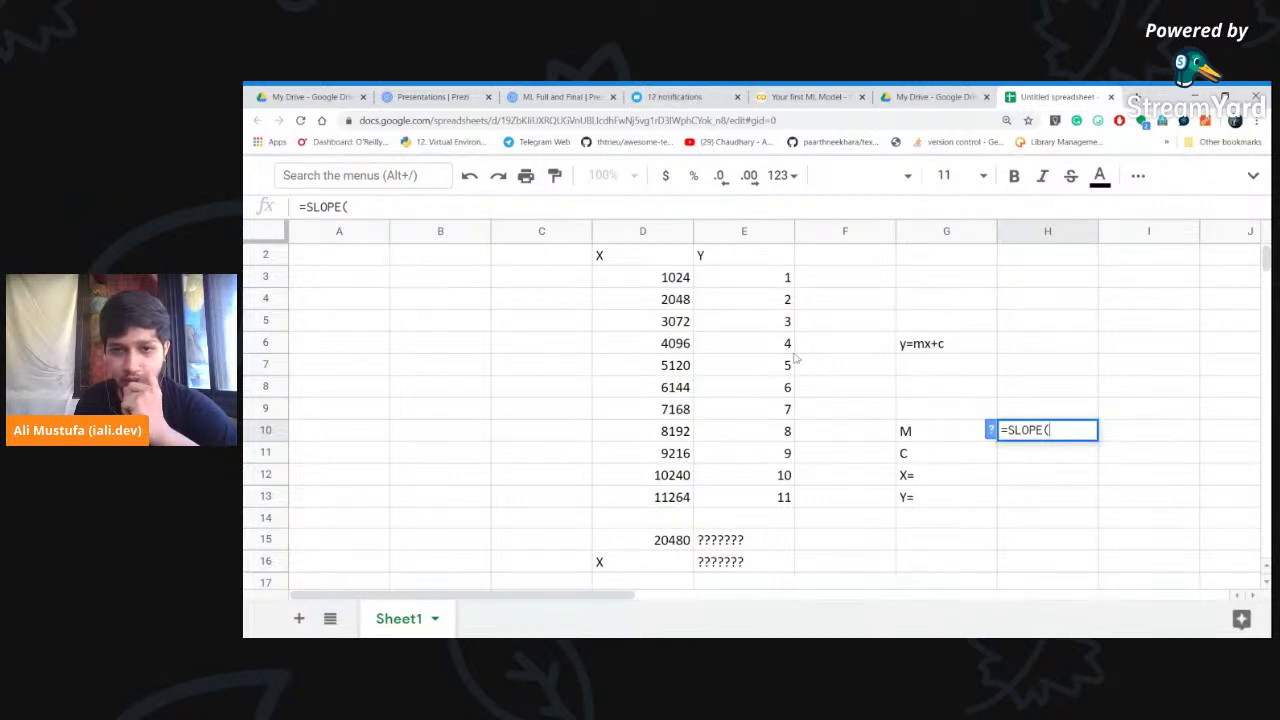
drag(766, 280, 766, 493)
text(,)
drag(669, 277, 673, 497)
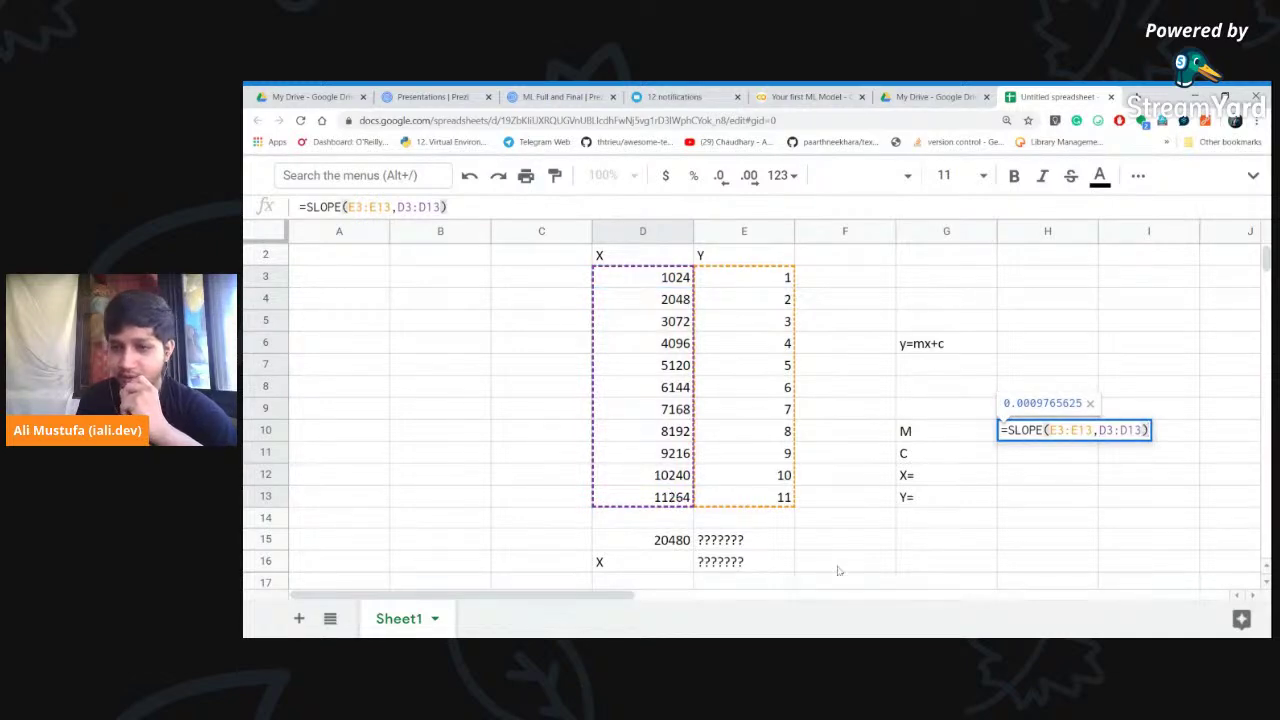
key(Return)
Calculate the intercept beside the C label in H11 with =INTERCEPT(E3:E13,D3:D13)
click(1030, 502)
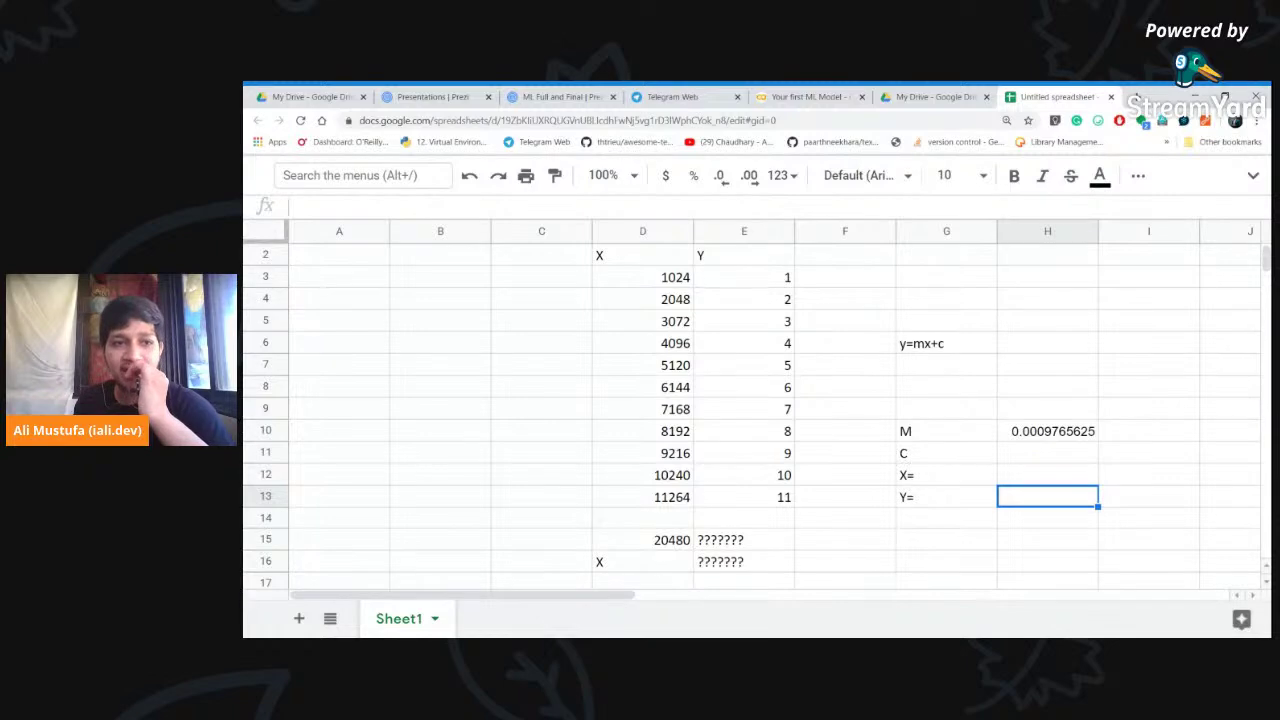
click(1038, 457)
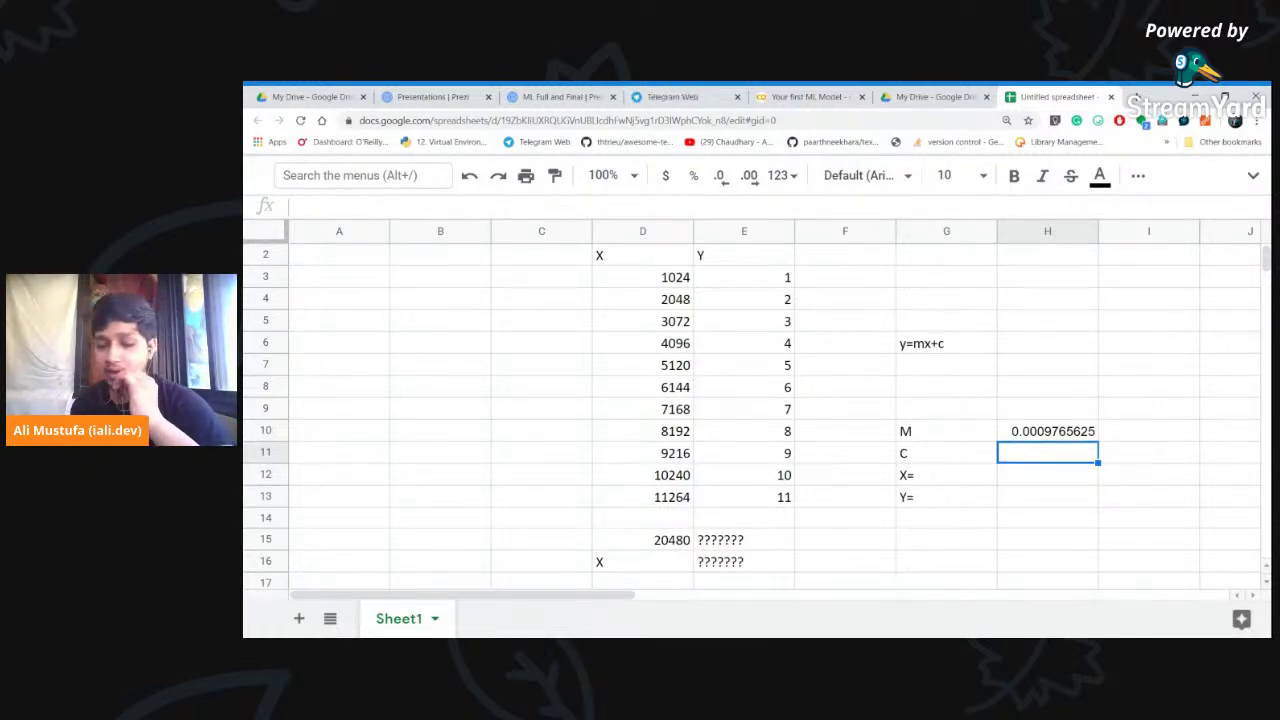
text(=)
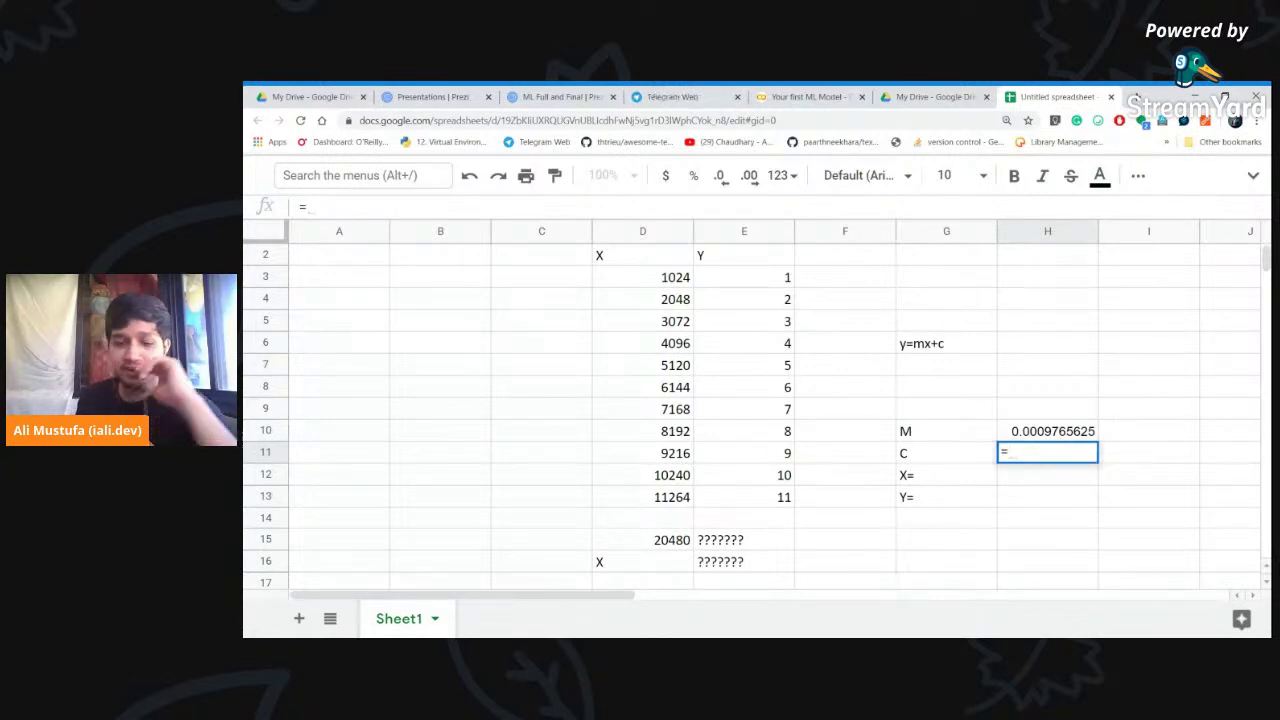
text(int)
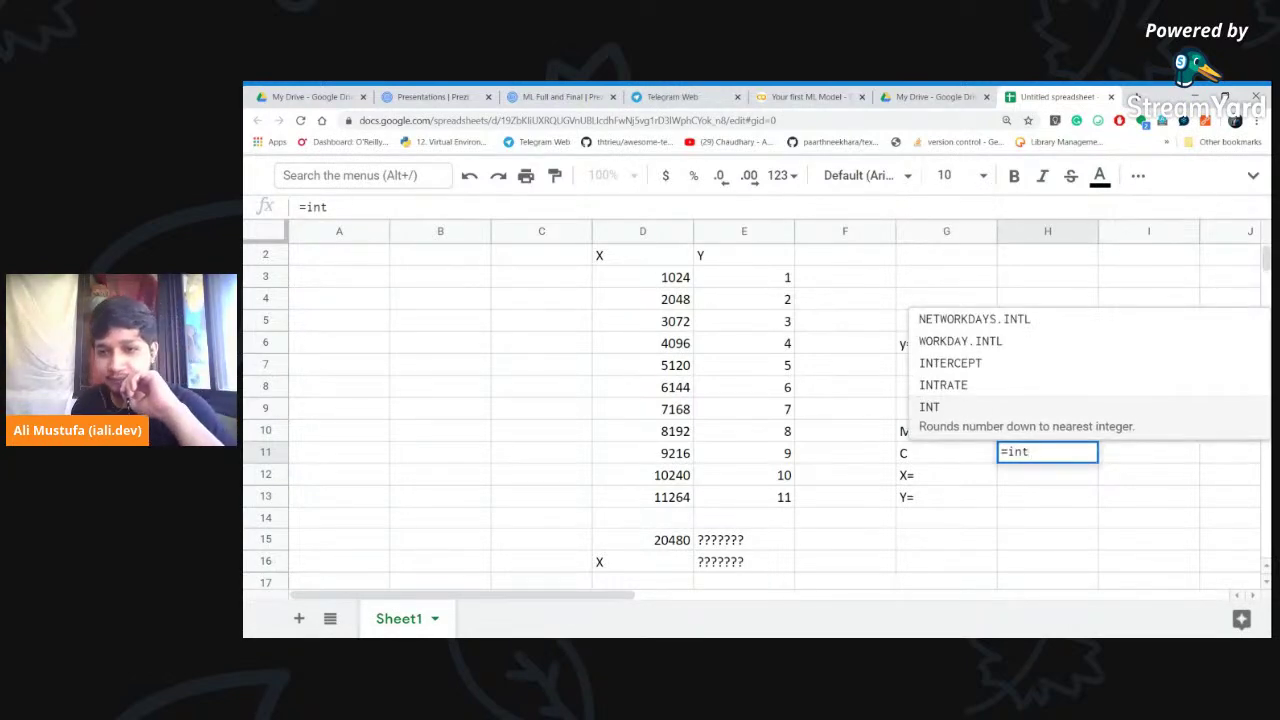
click(1007, 370)
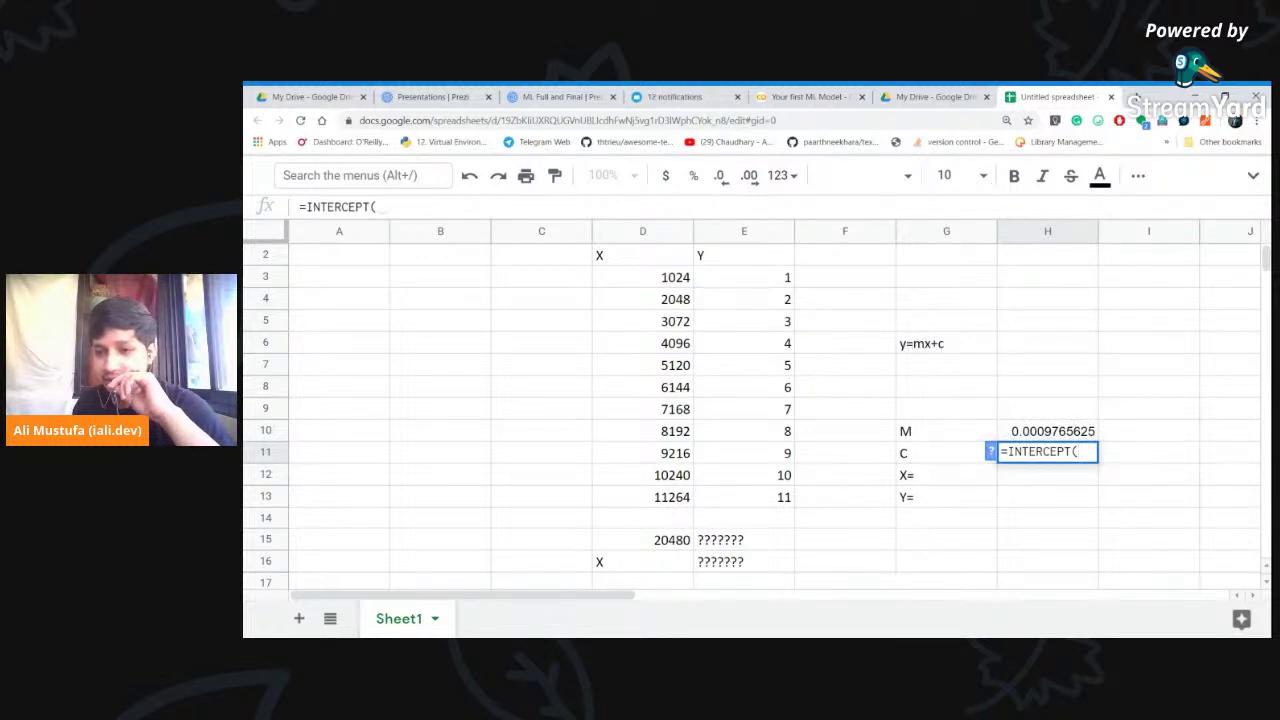
drag(768, 276, 770, 497)
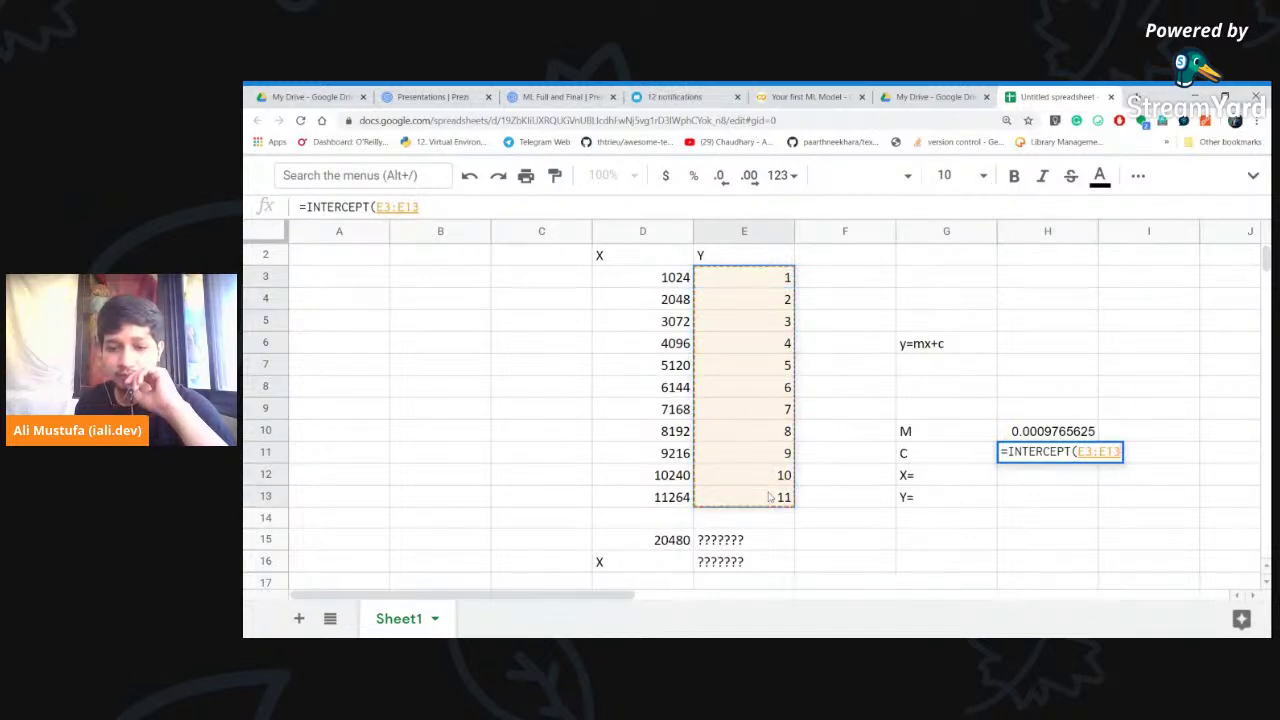
text(,)
drag(670, 285, 653, 497)
text())
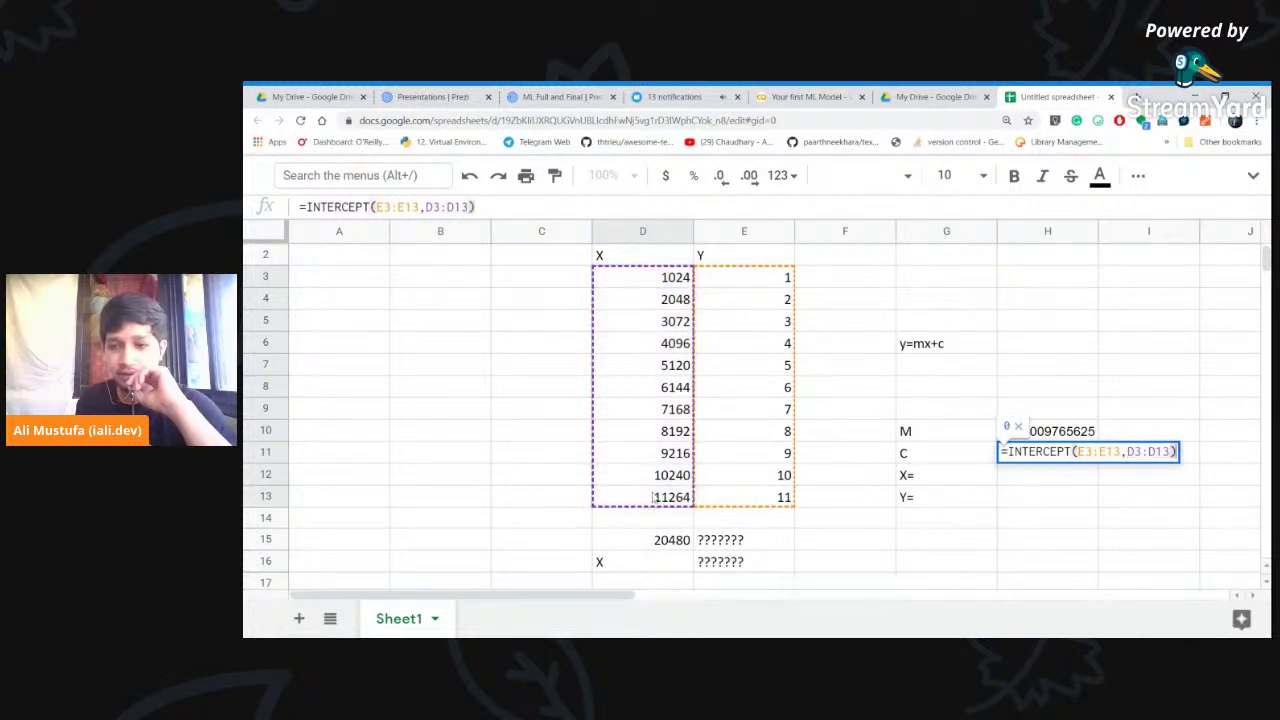
click(1041, 483)
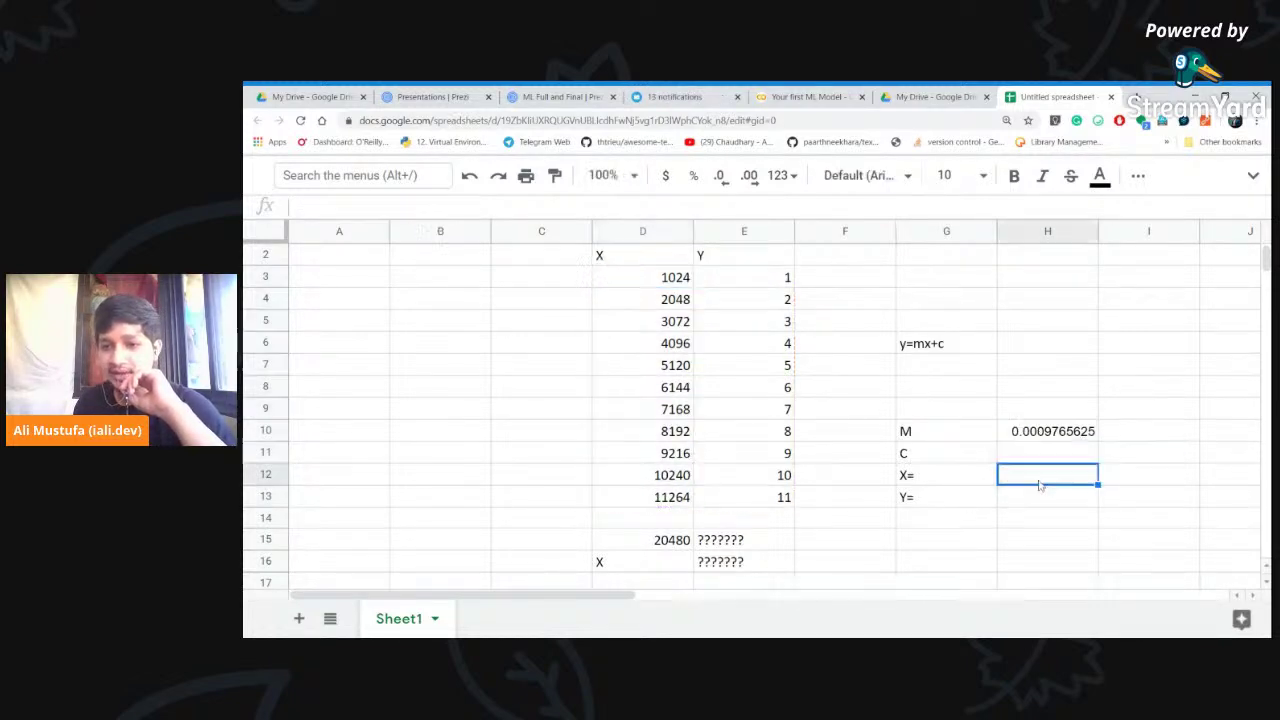
click(930, 460)
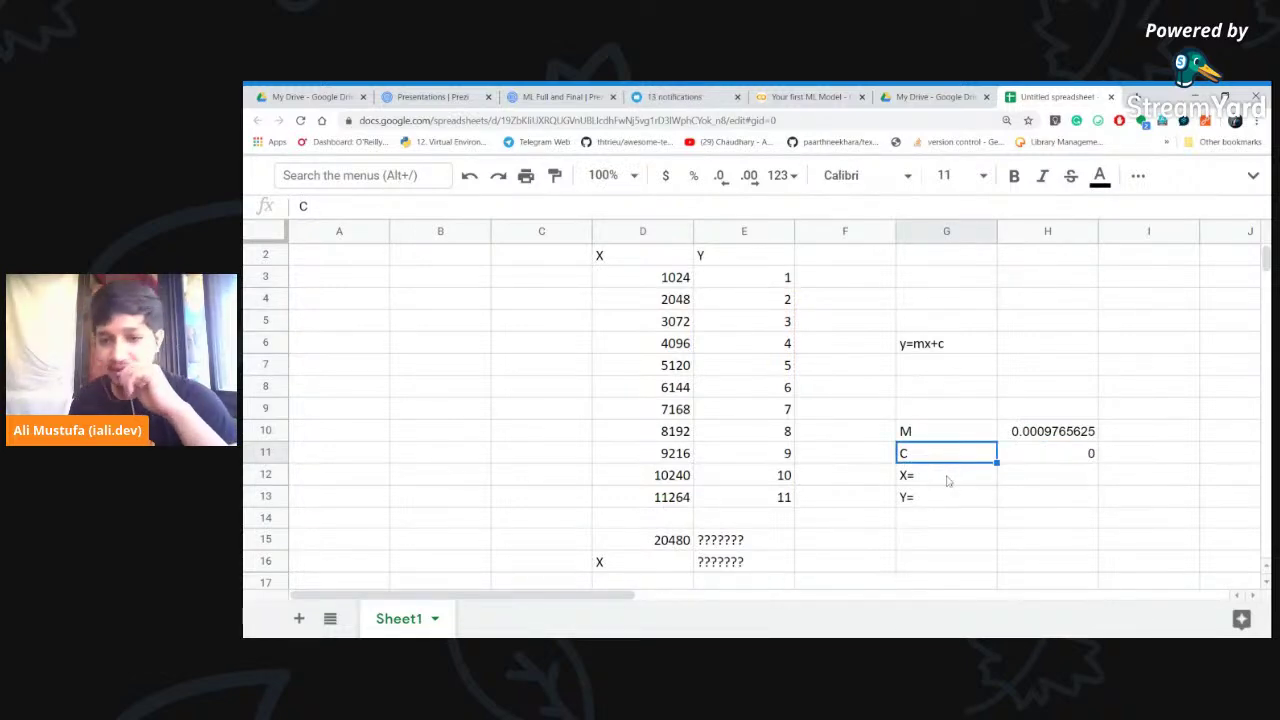
click(952, 481)
click(940, 458)
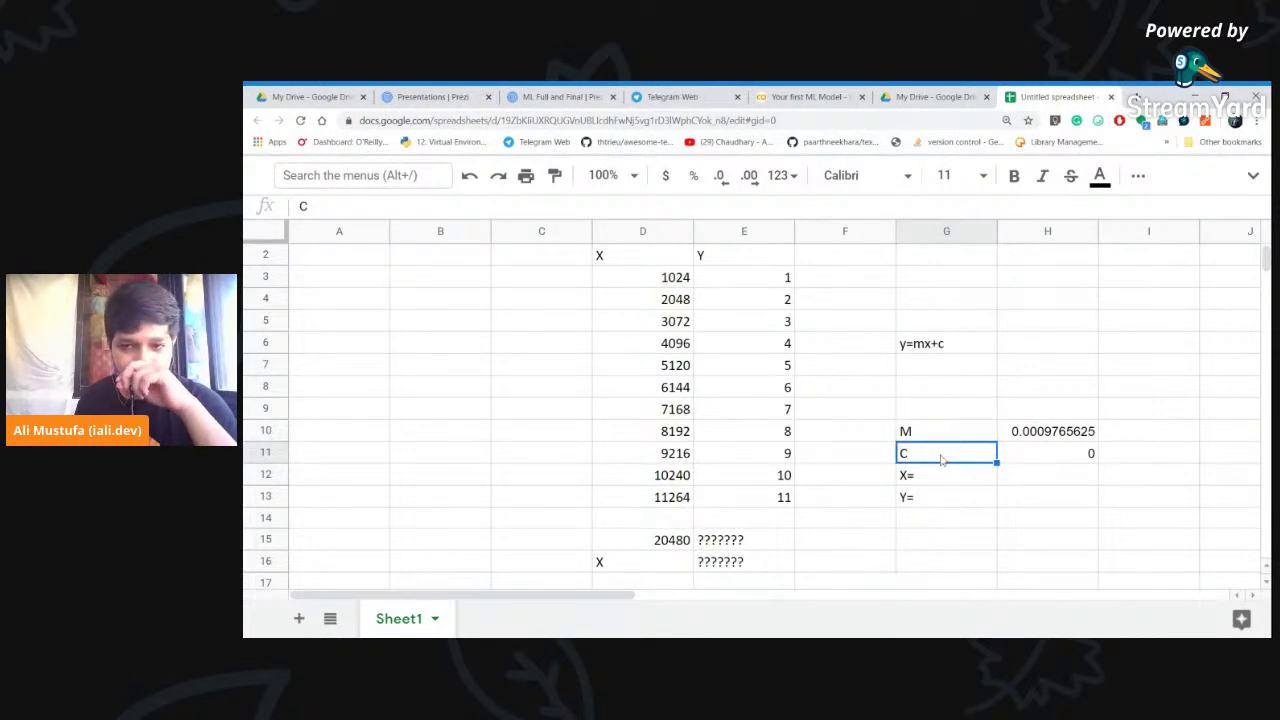
click(952, 476)
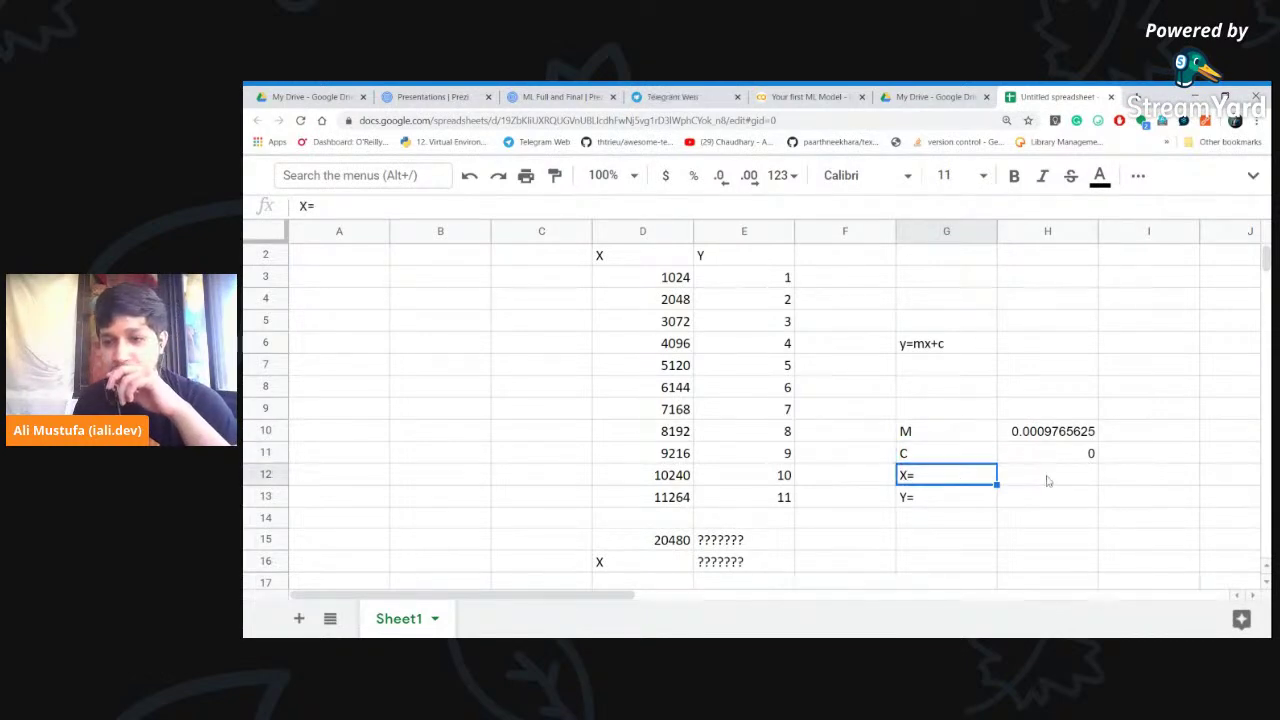
click(1048, 481)
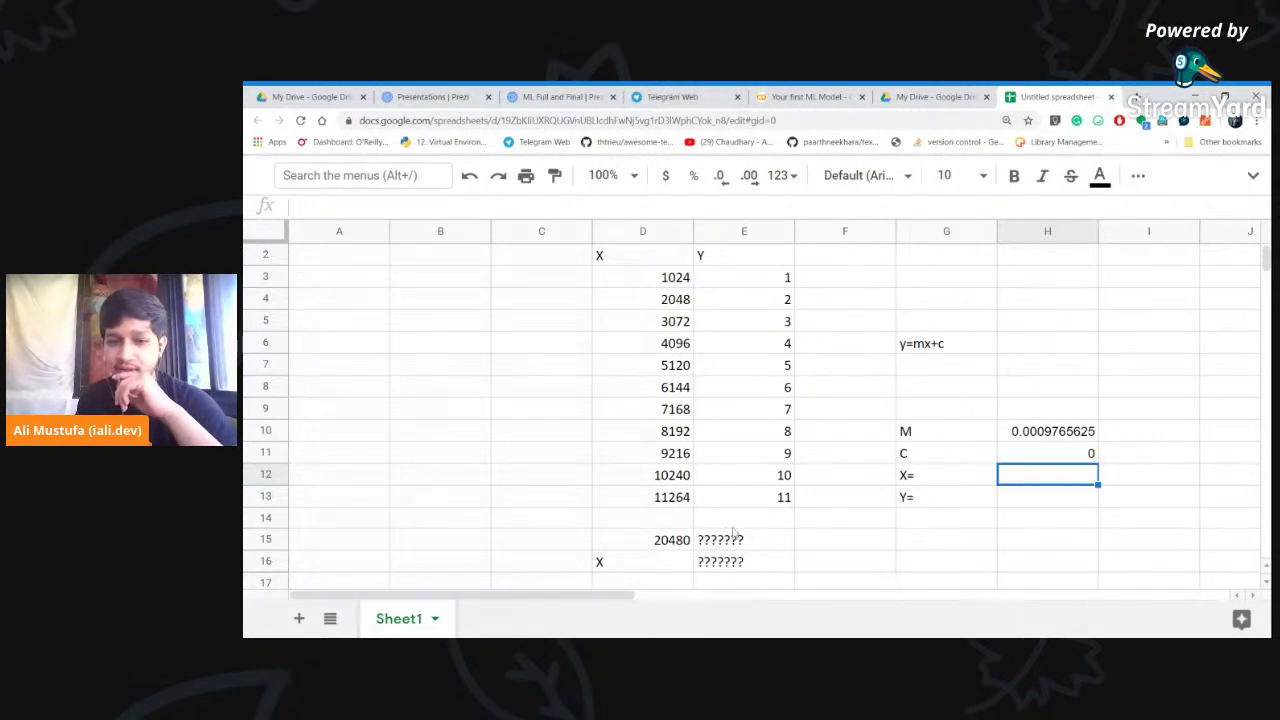
click(673, 546)
click(1035, 479)
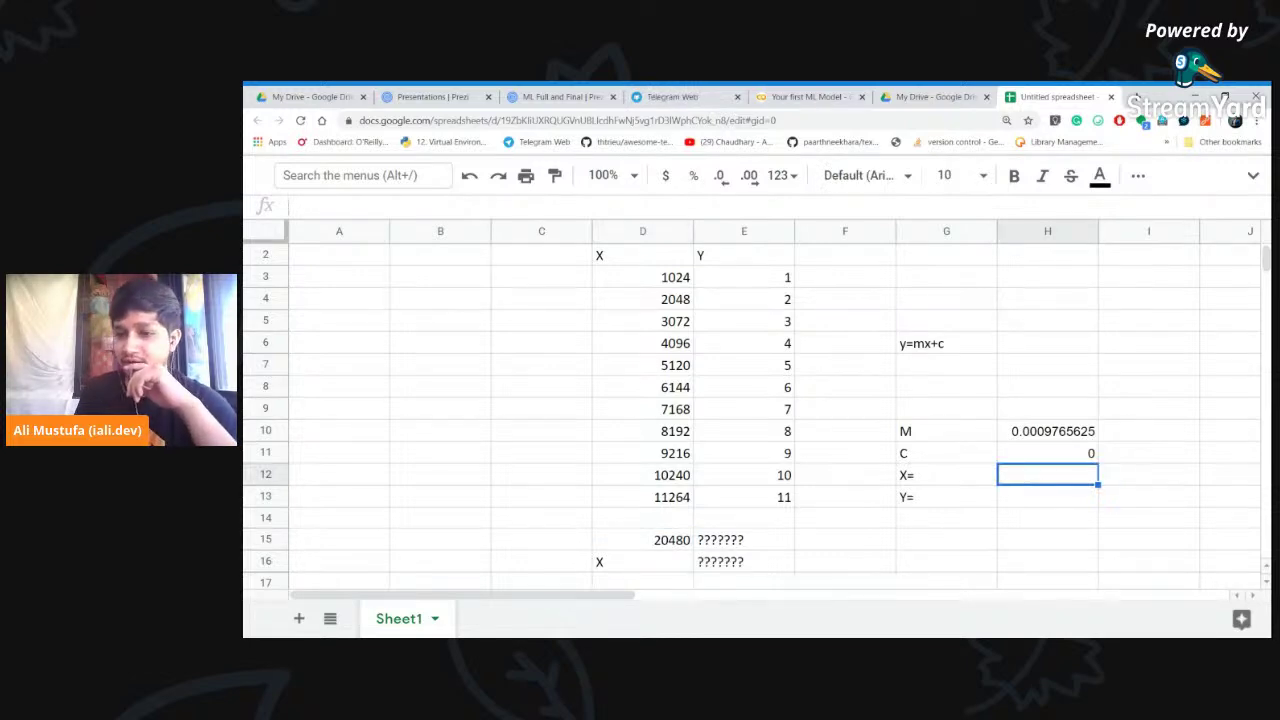
Enter =H10*H12+H11 beside the Y= label in H13 to compute the prediction from slope, X and intercept
click(1038, 500)
double_click(1038, 500)
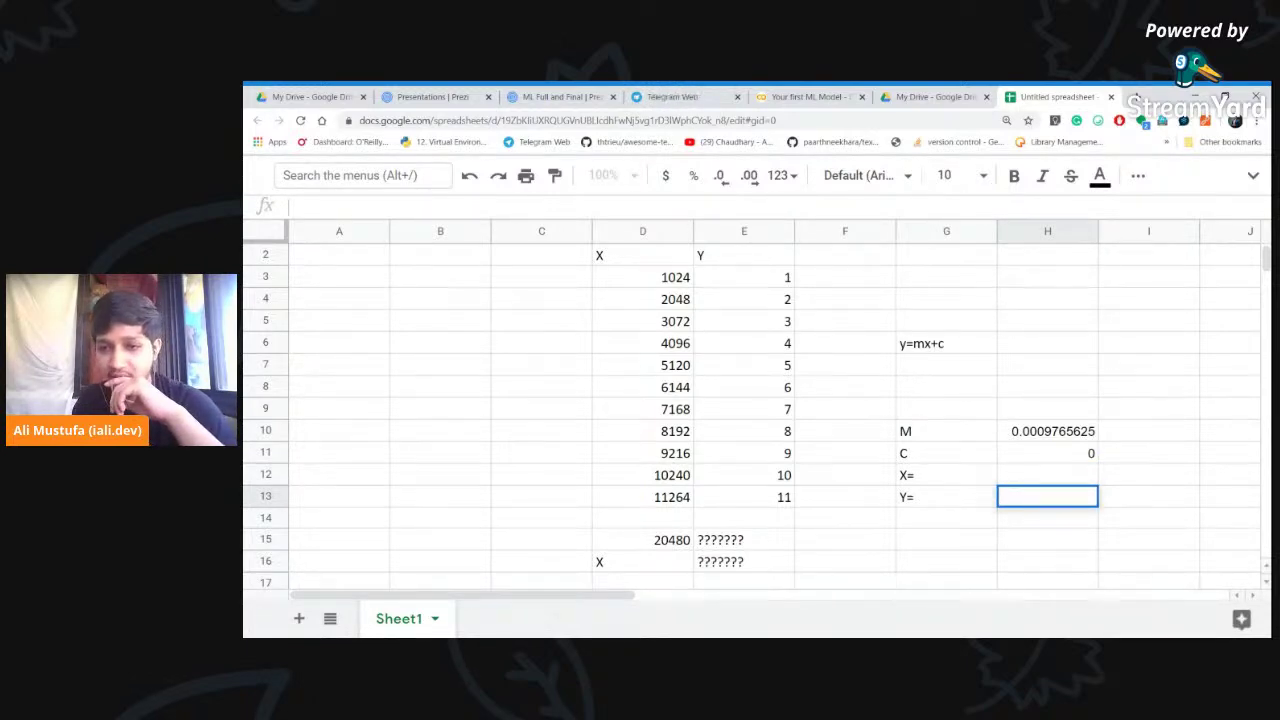
click(1036, 440)
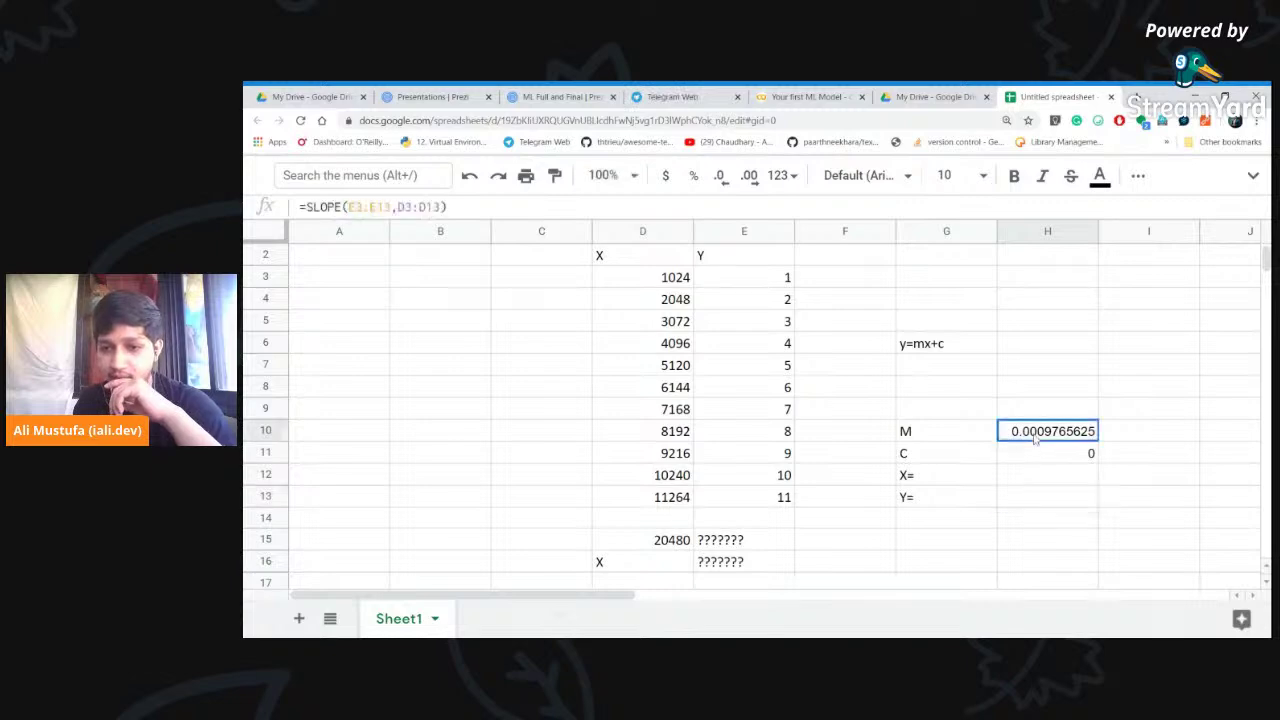
double_click(1027, 503)
text(=)
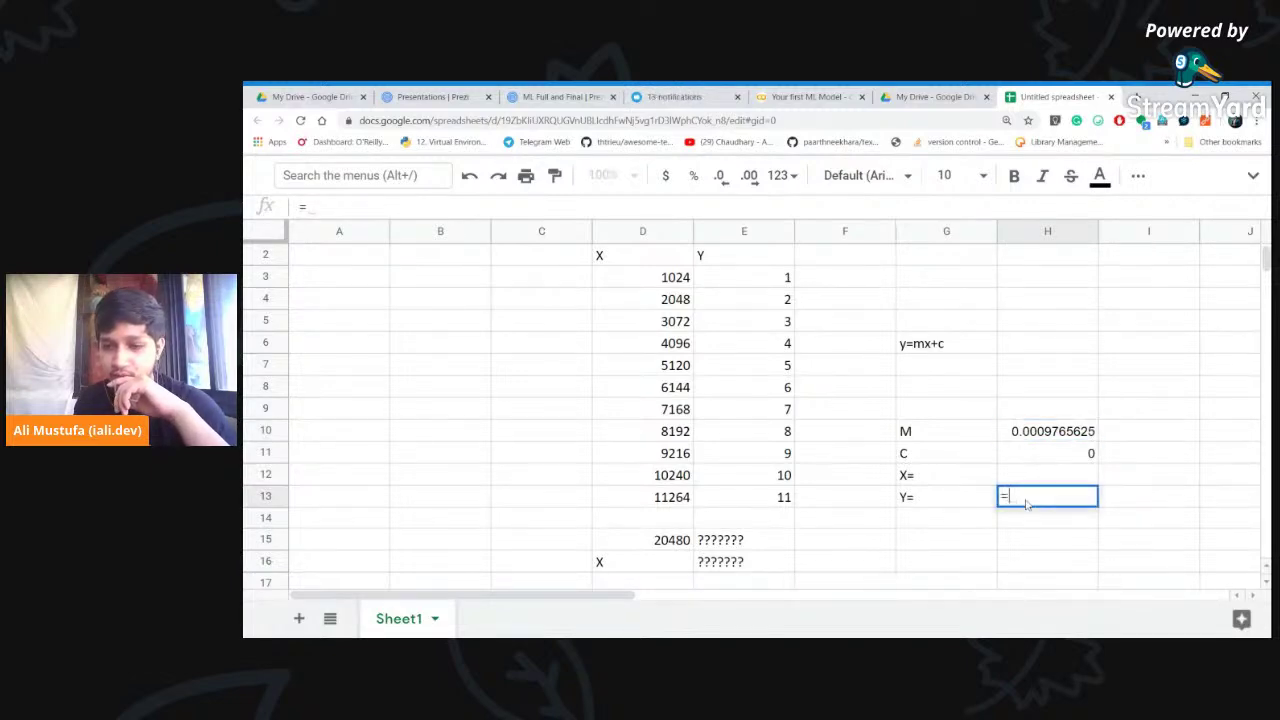
click(1033, 432)
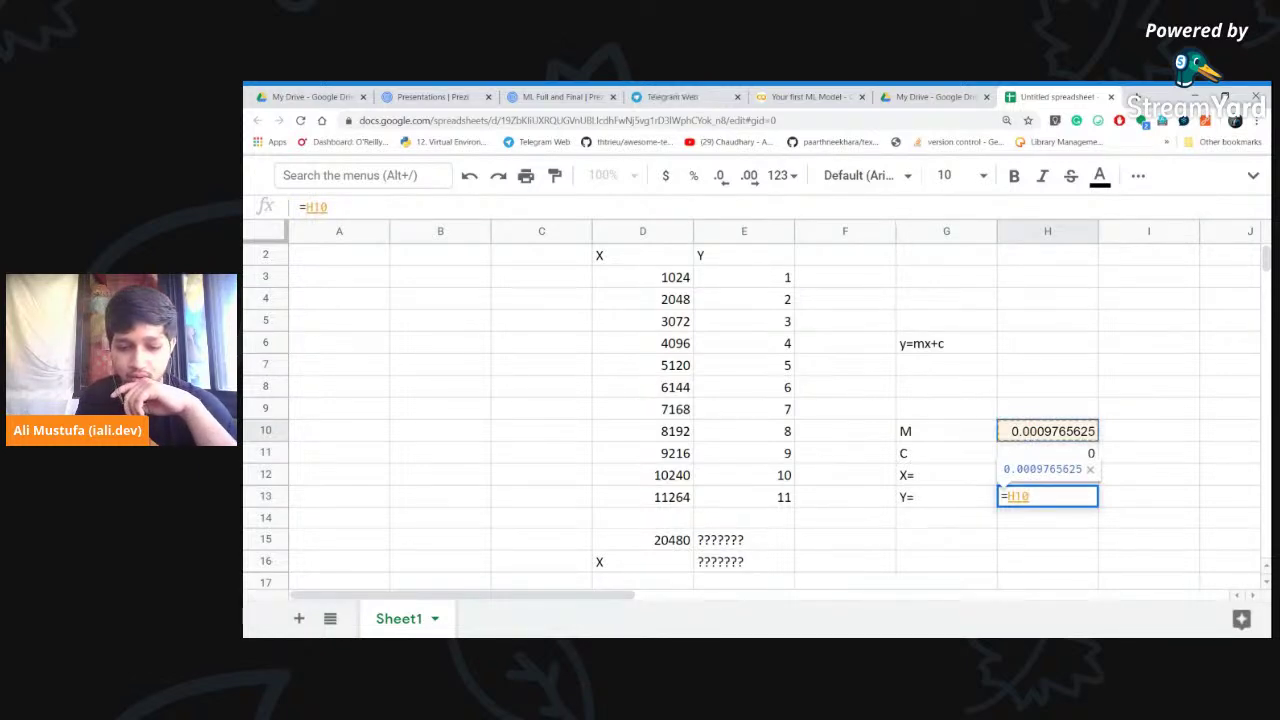
text(*)
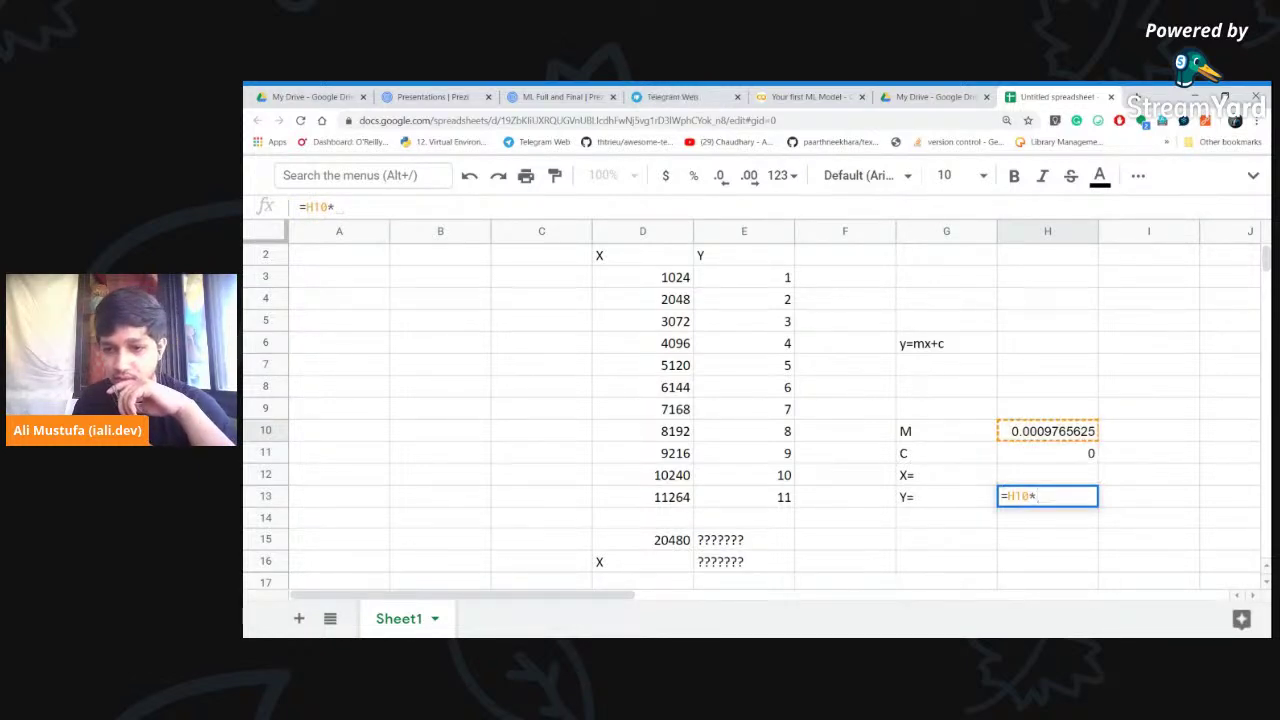
click(1038, 477)
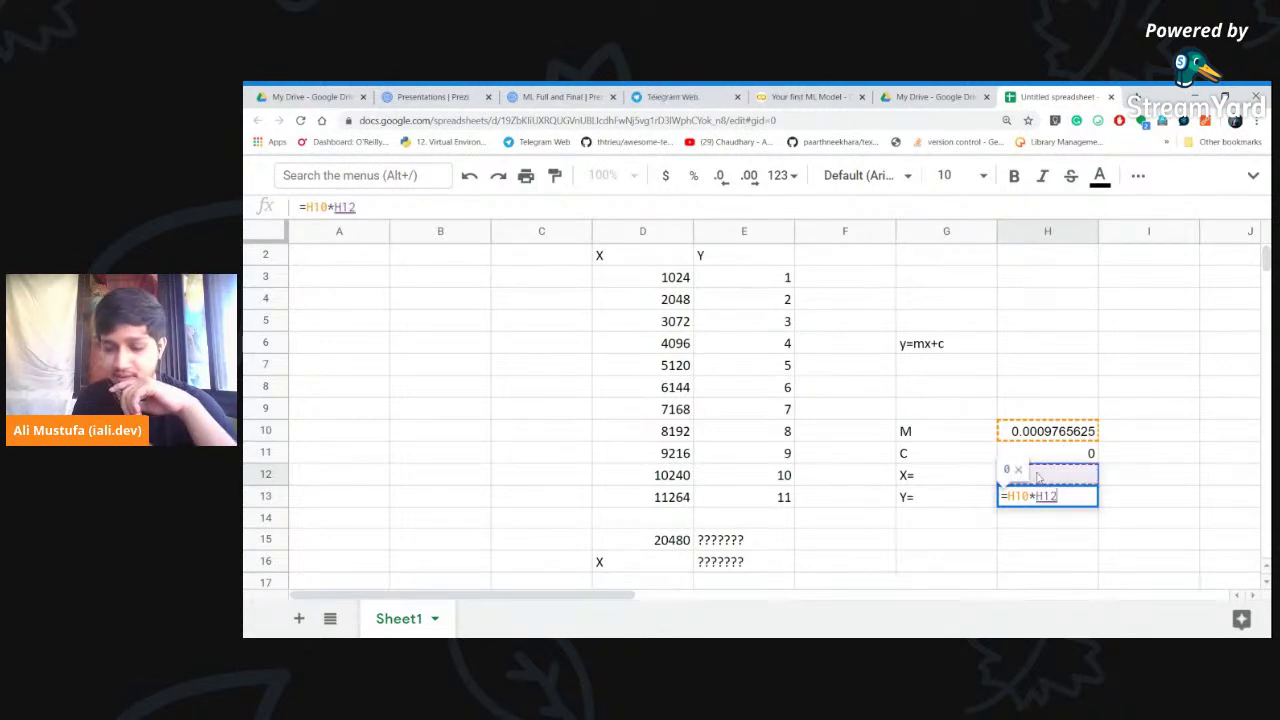
text(+)
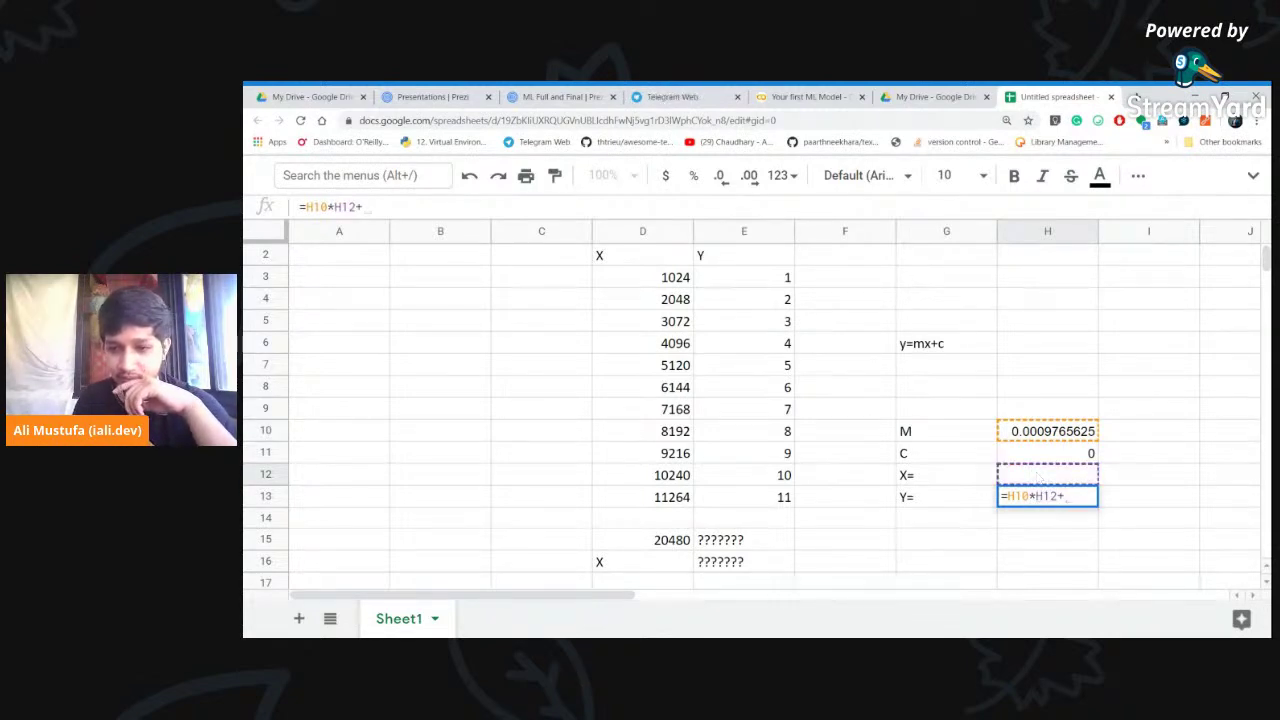
click(1046, 456)
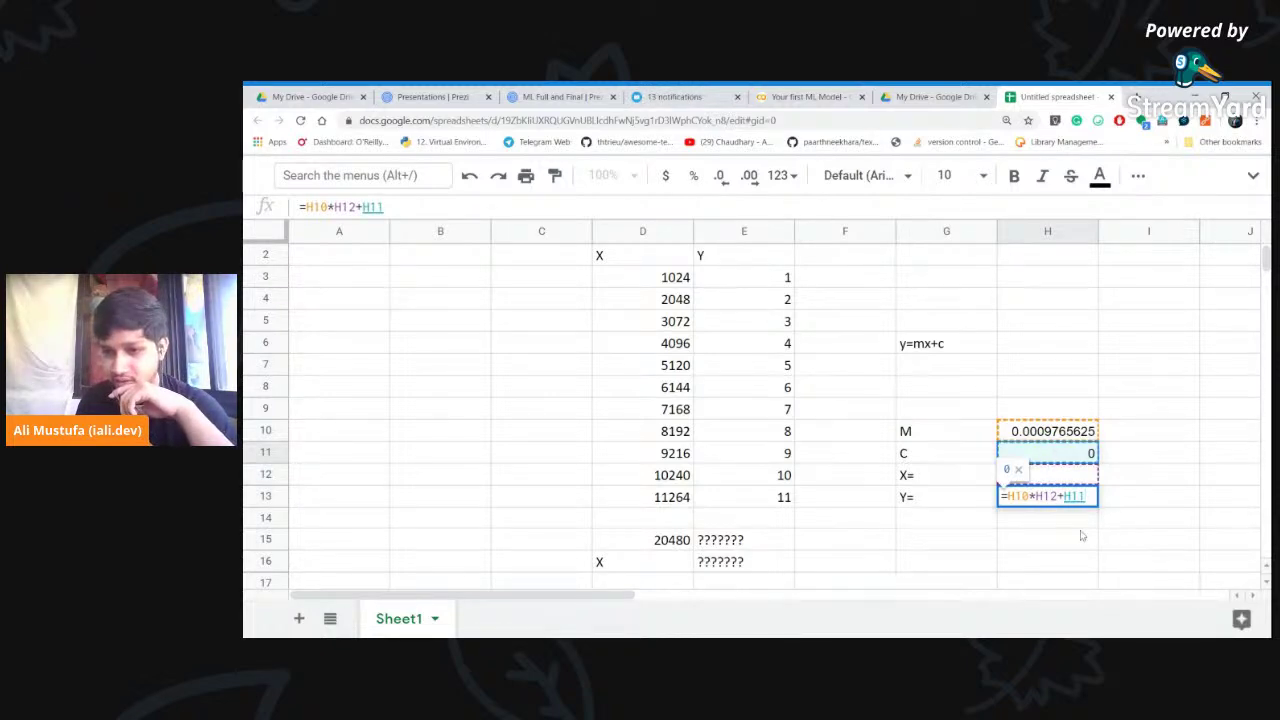
key(Return)
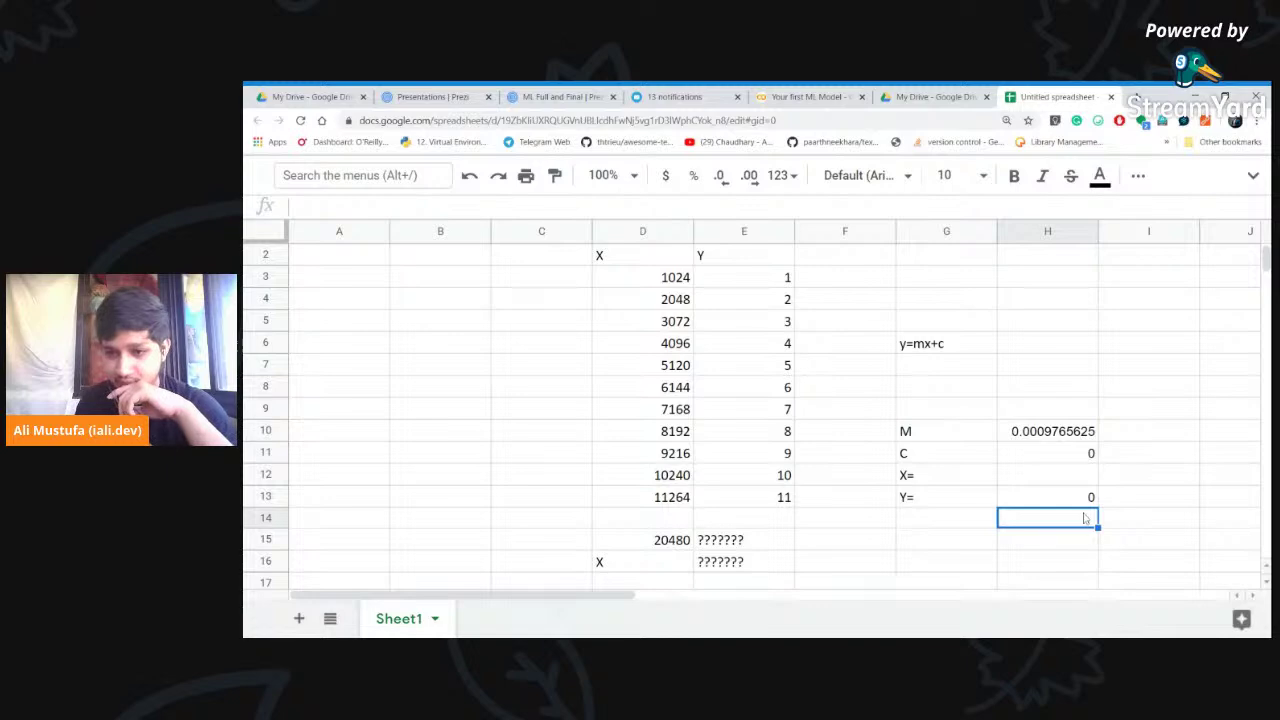
Test the prediction formula by entering 1024 as the X value in H12 and check the Y result in H13
click(1060, 504)
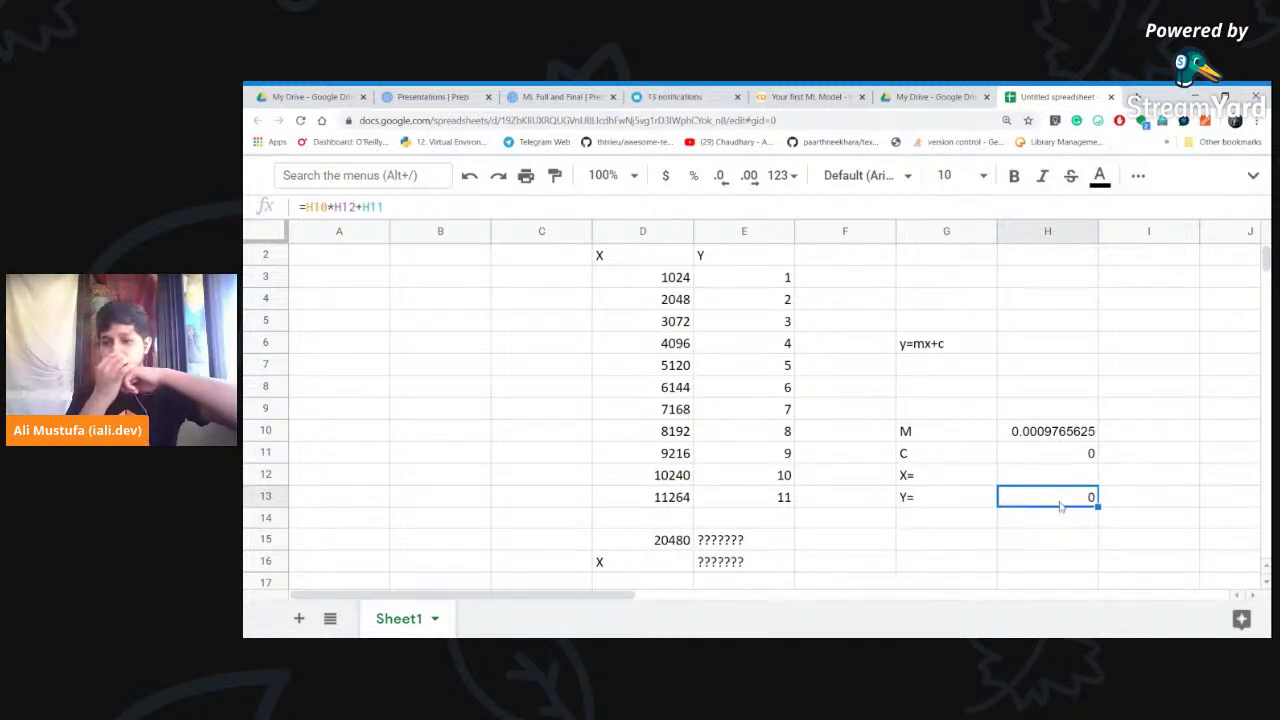
click(1058, 484)
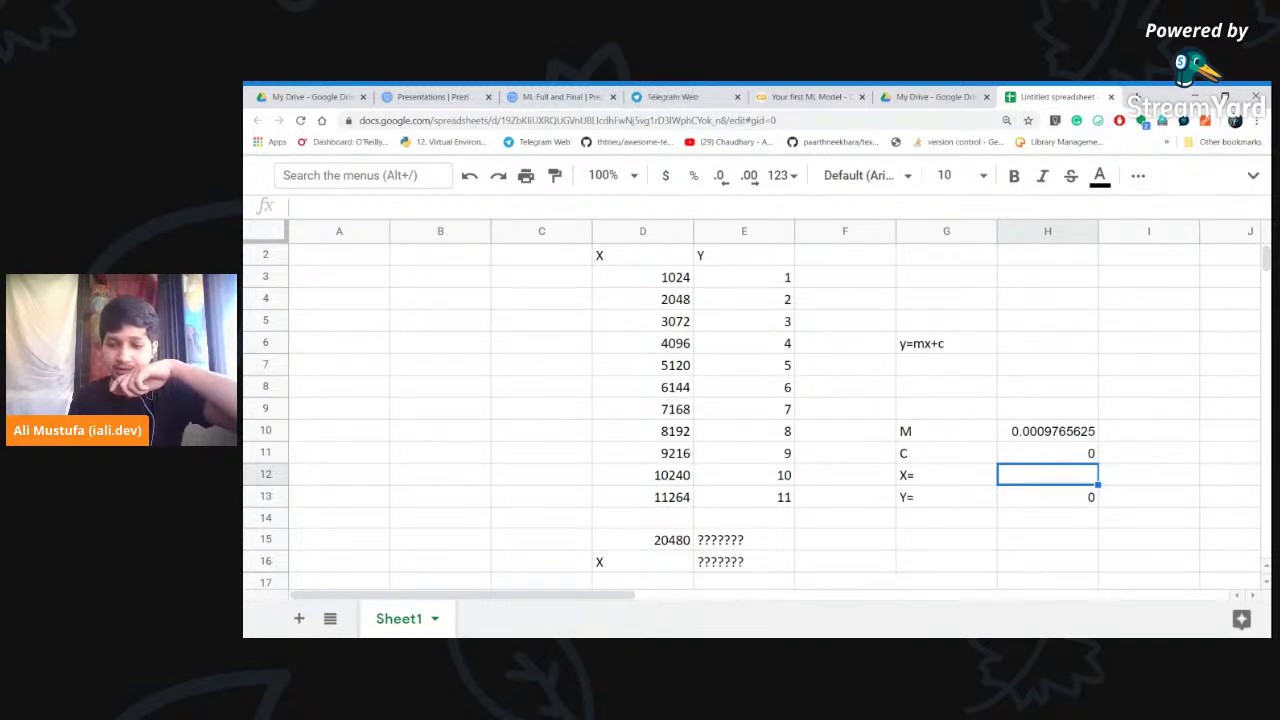
text(1024)
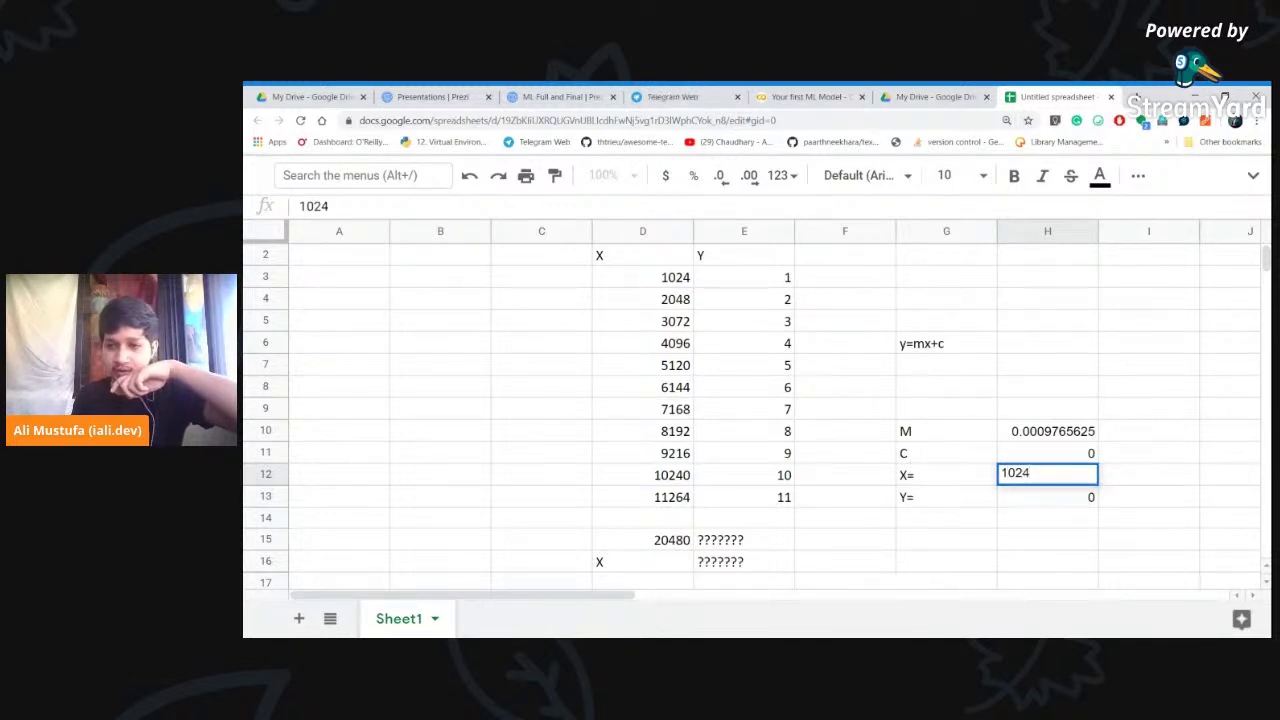
click(1080, 516)
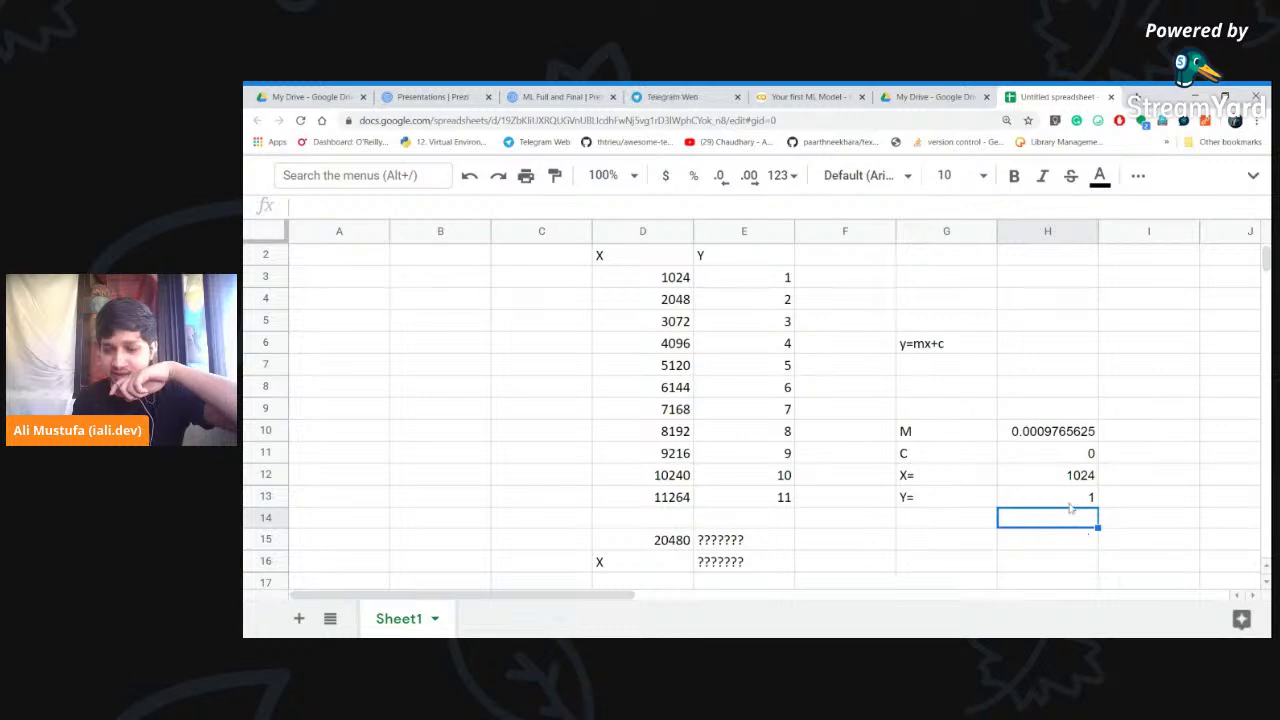
click(1072, 505)
Replace the X value in H12 with 11264 to test the prediction against the last data row
click(1080, 485)
double_click(1080, 480)
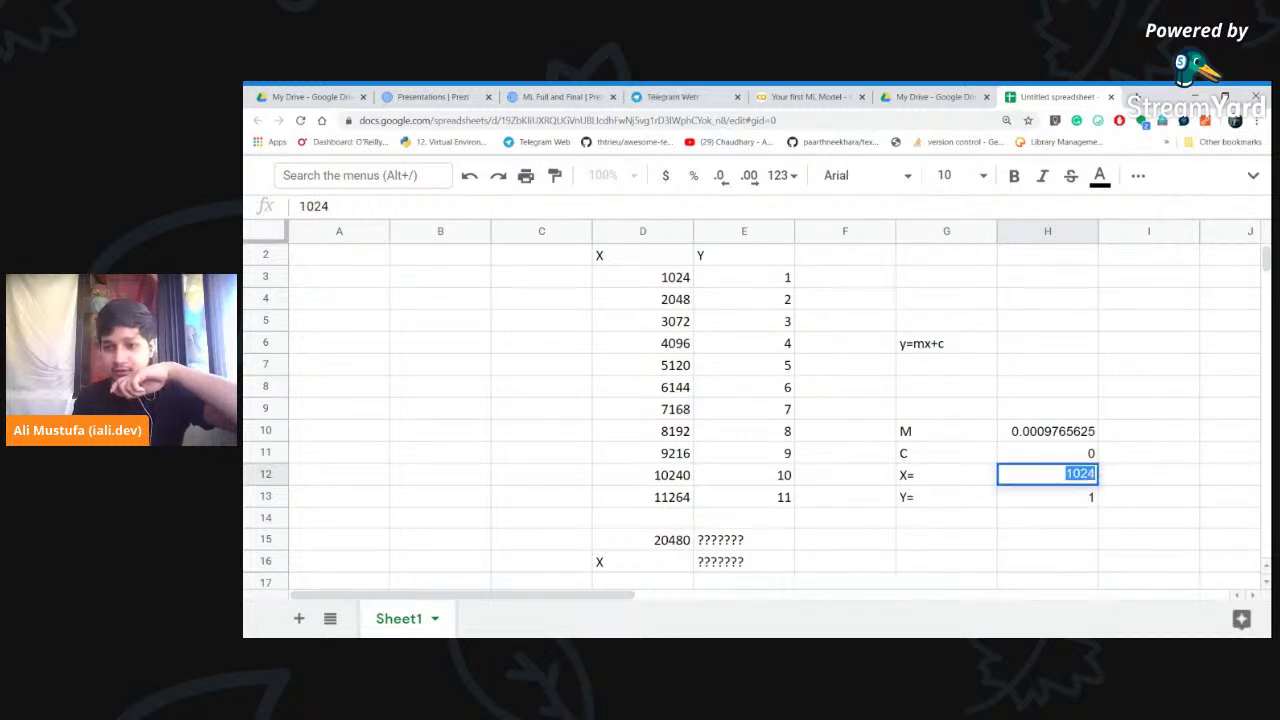
text(11)
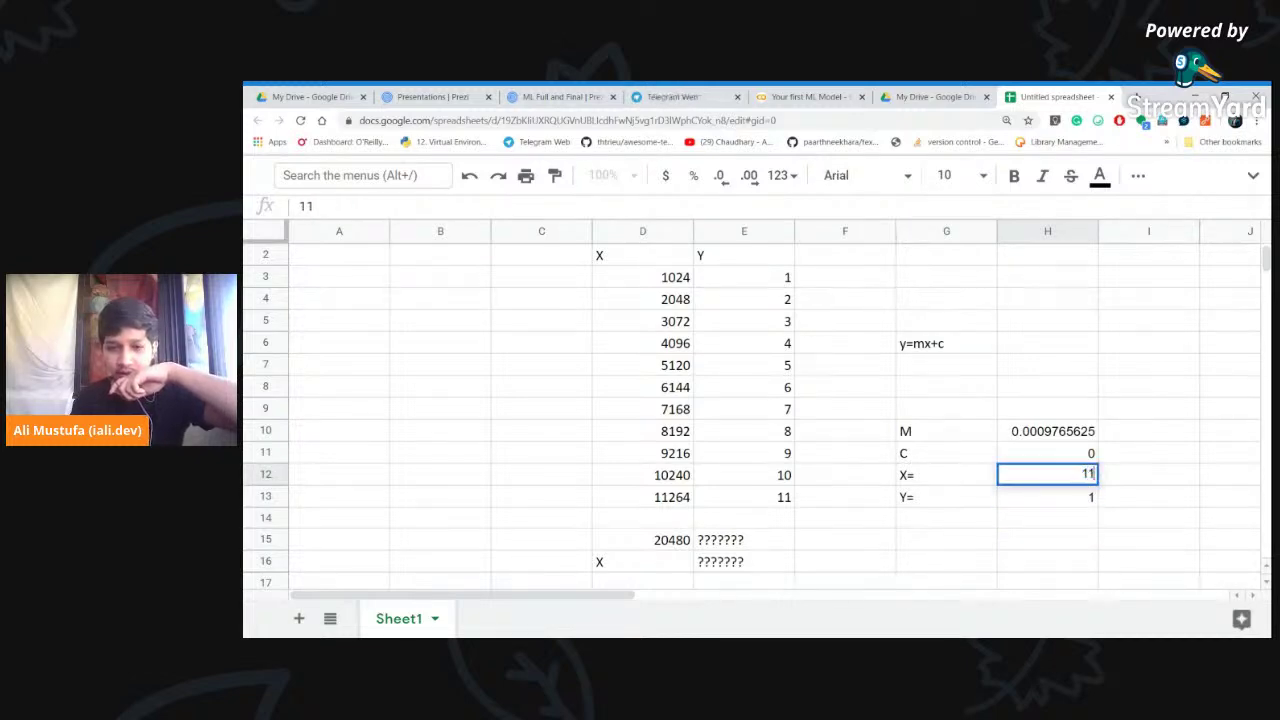
text(264)
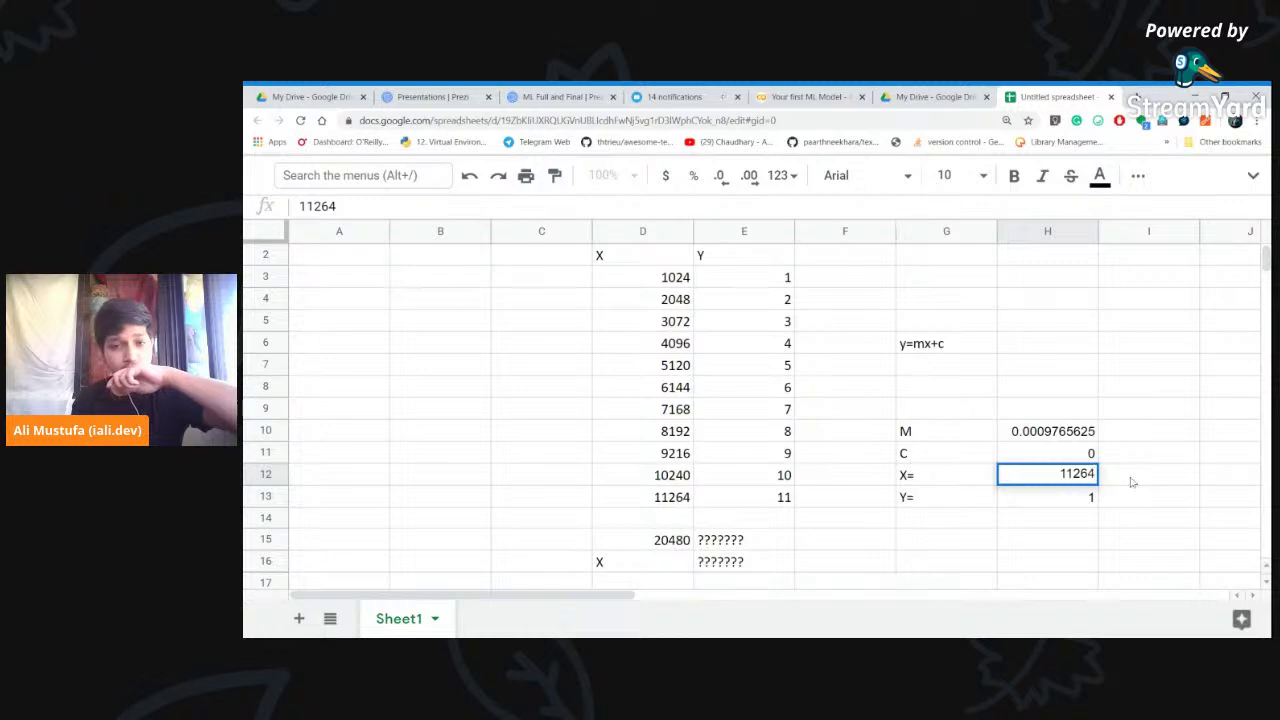
right_click(1132, 481)
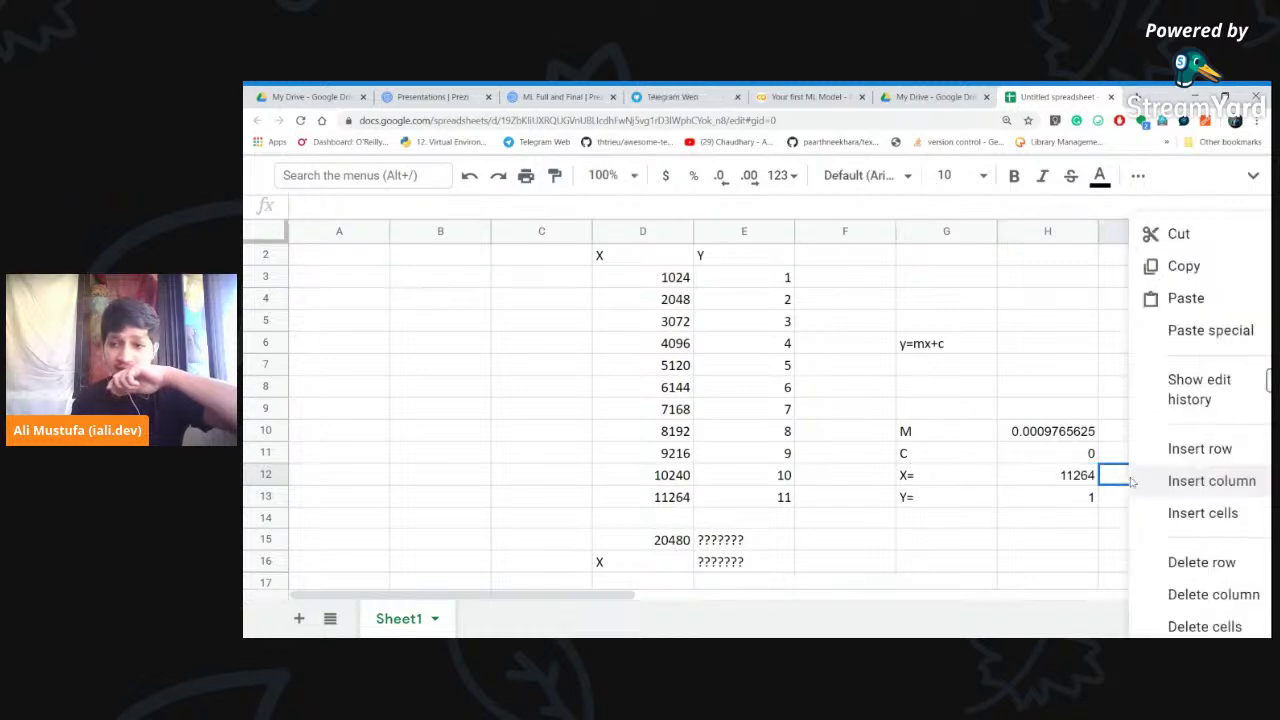
click(1066, 530)
Set the X value in H12 to 20480 to predict its unknown Y, and check the X= and Y= rows
click(1070, 476)
double_click(1070, 476)
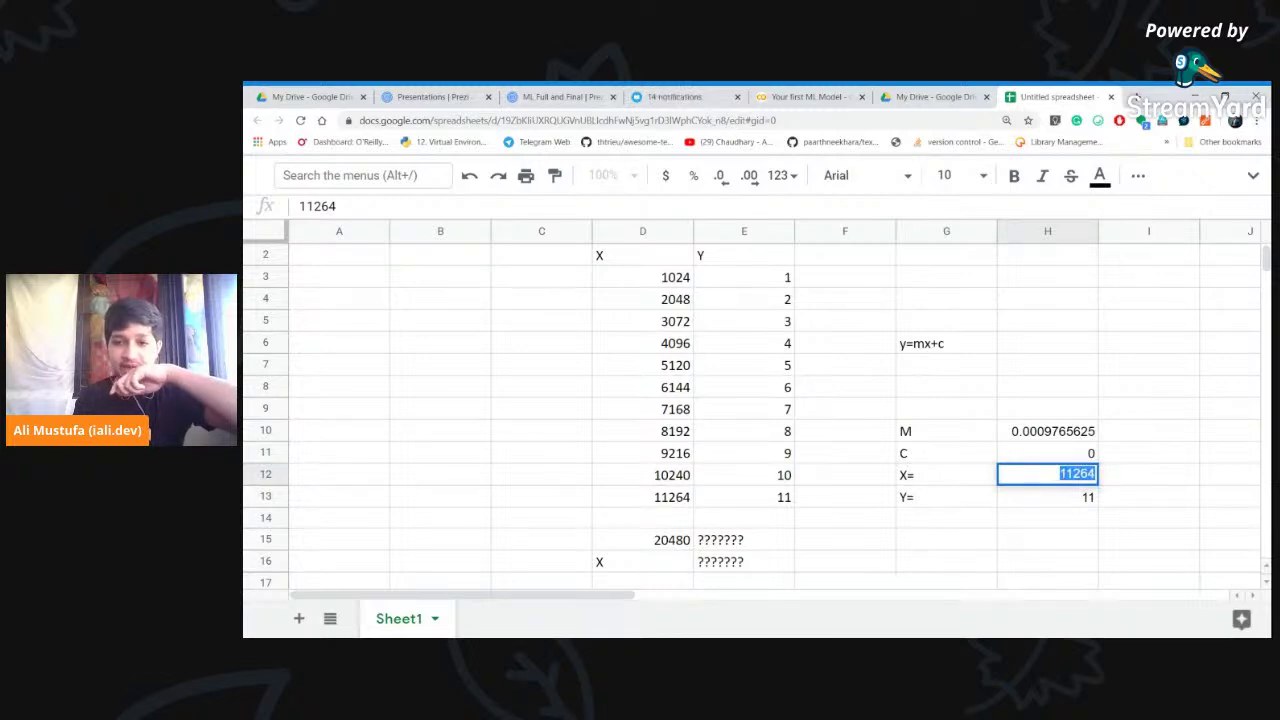
text(2)
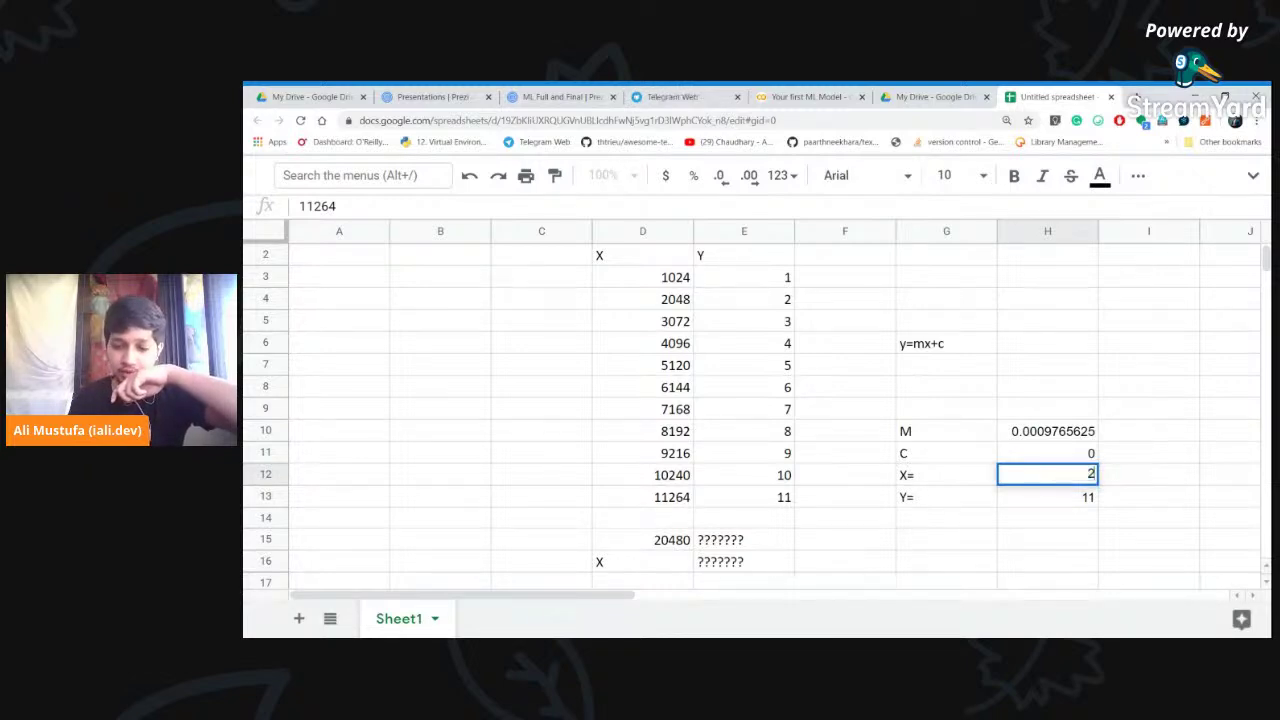
text(0480)
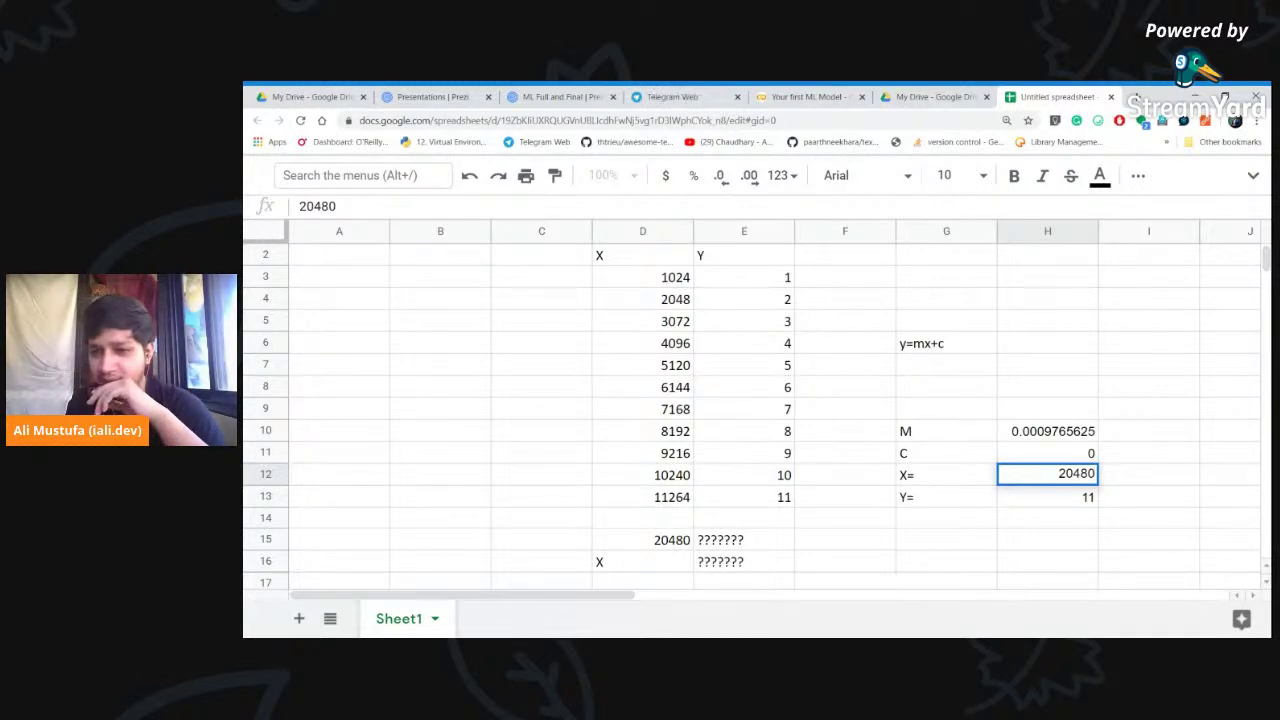
click(1150, 478)
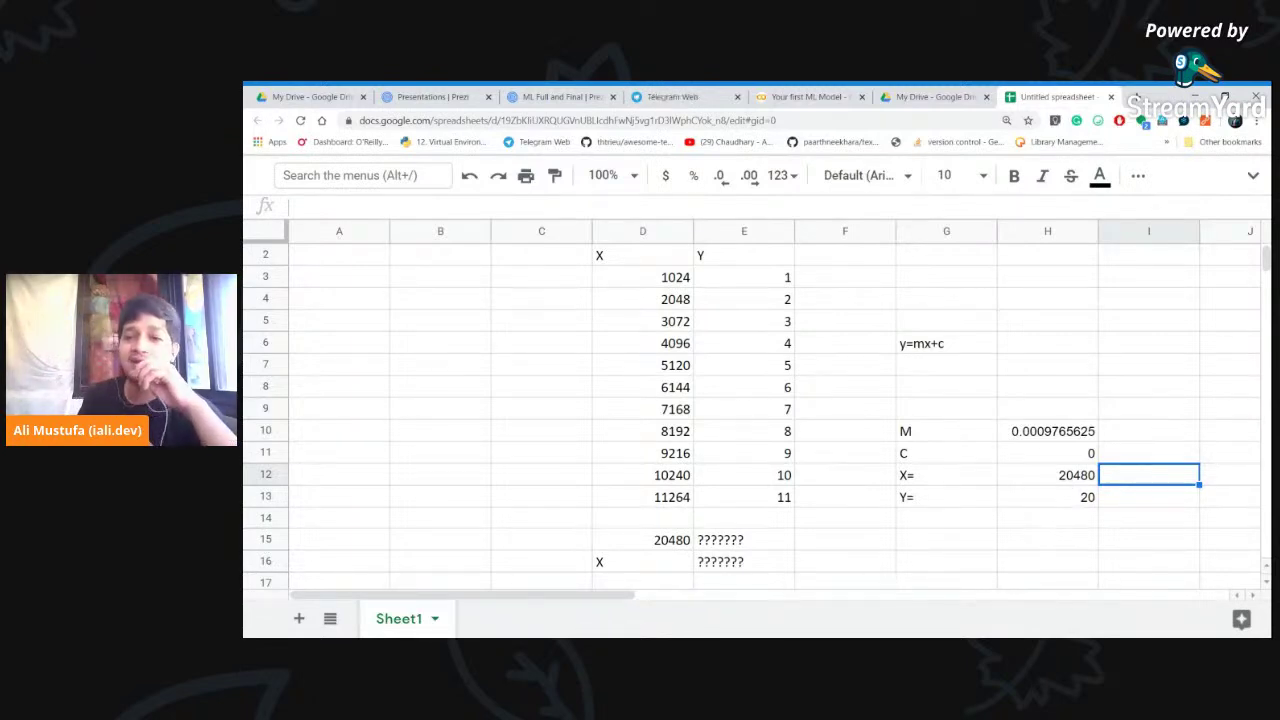
click(944, 477)
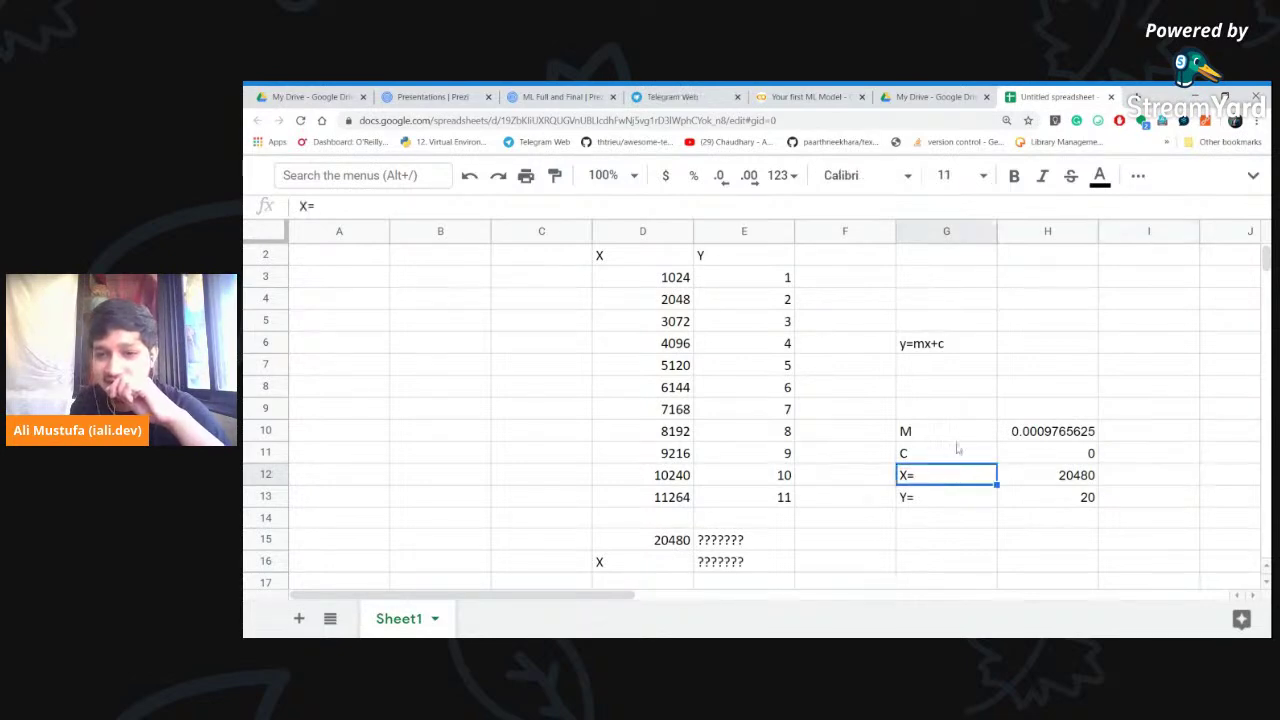
click(1034, 485)
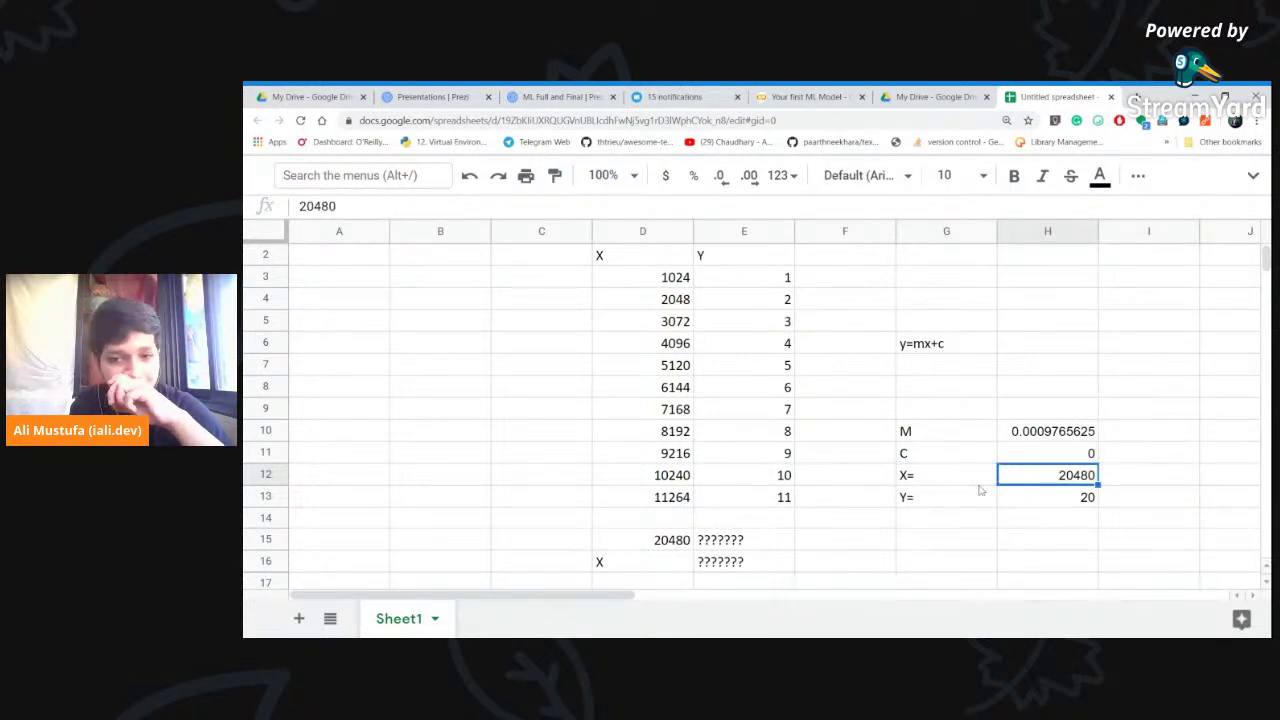
click(1041, 510)
click(960, 505)
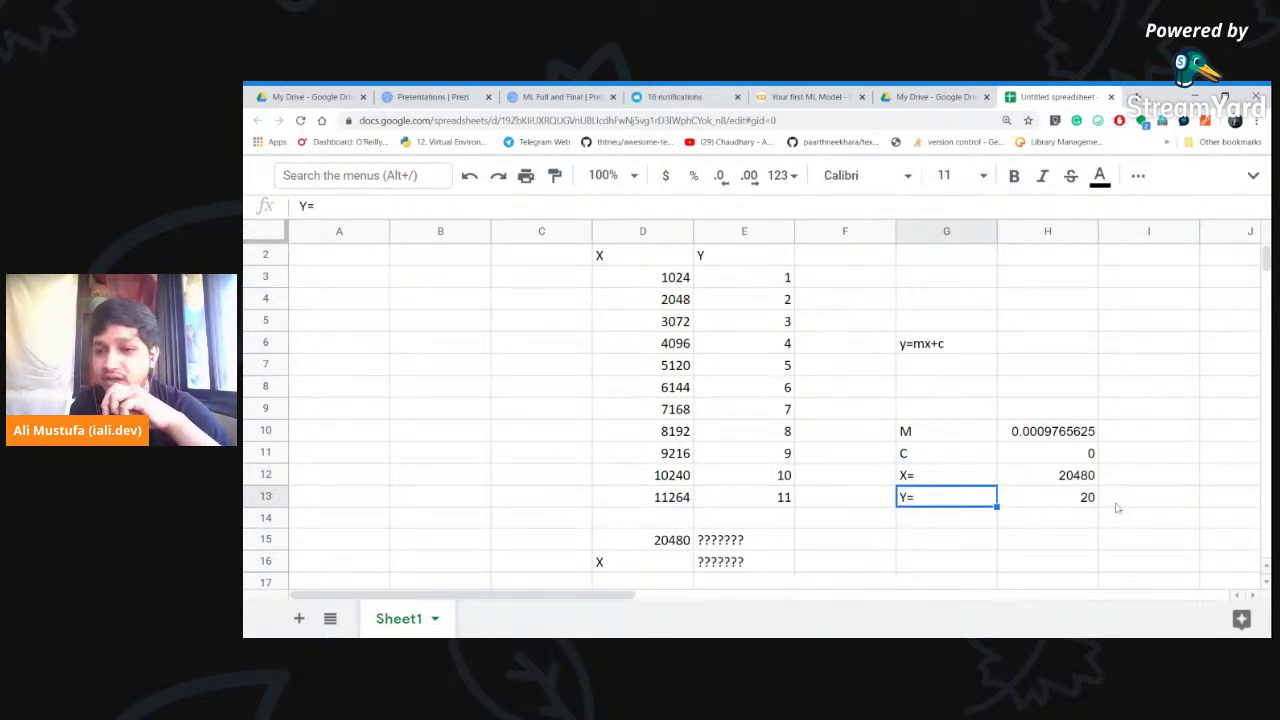
Highlight the Y= result row across G13:I13 with a red fill
key(Right)
drag(1151, 505, 943, 500)
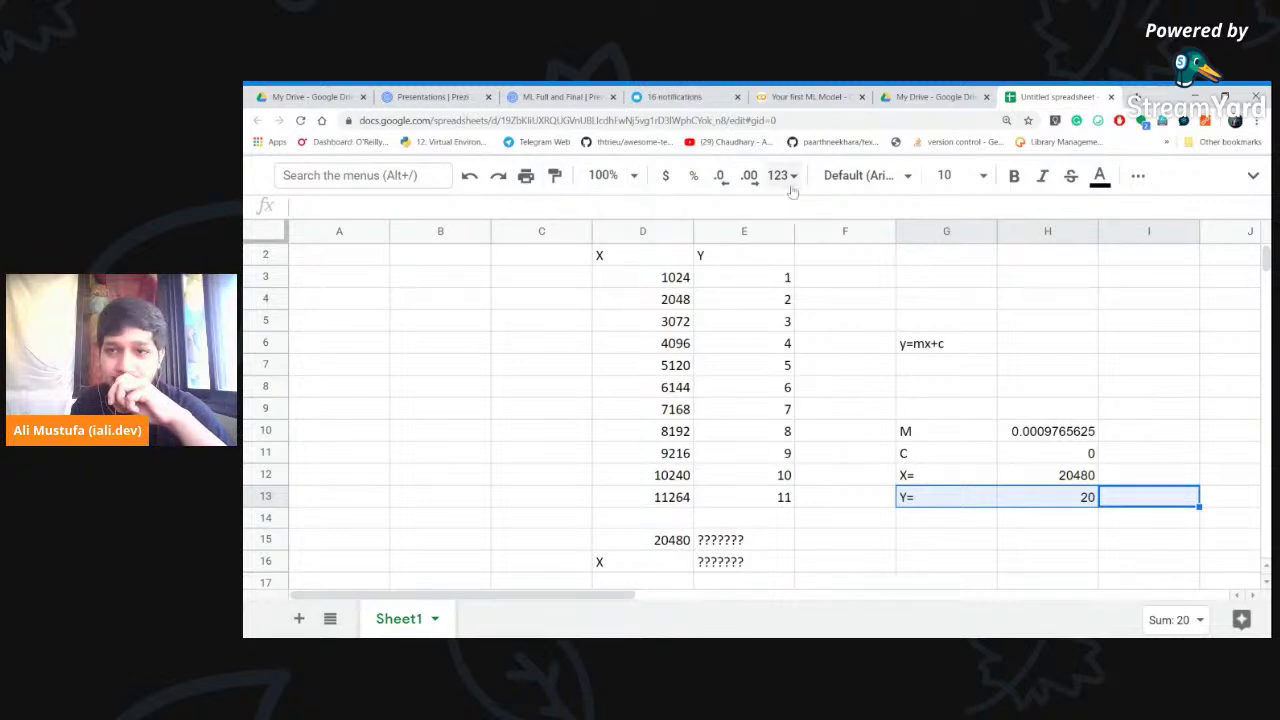
click(1138, 175)
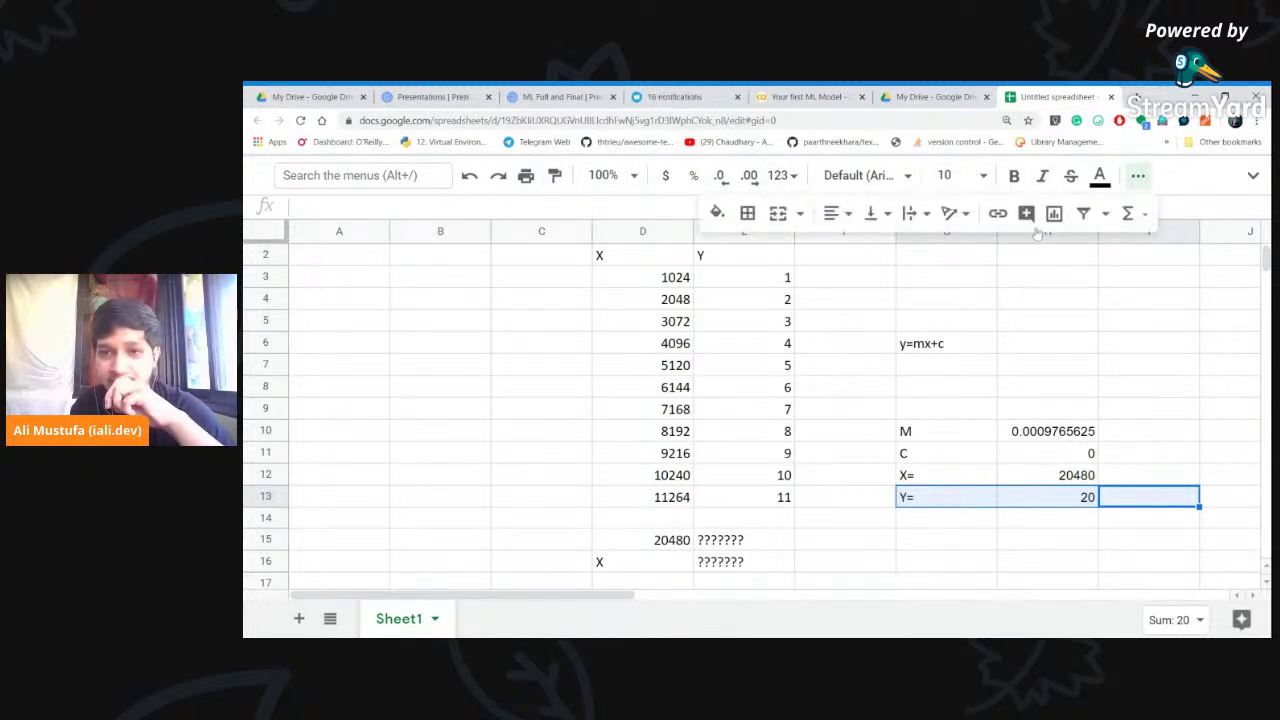
click(717, 213)
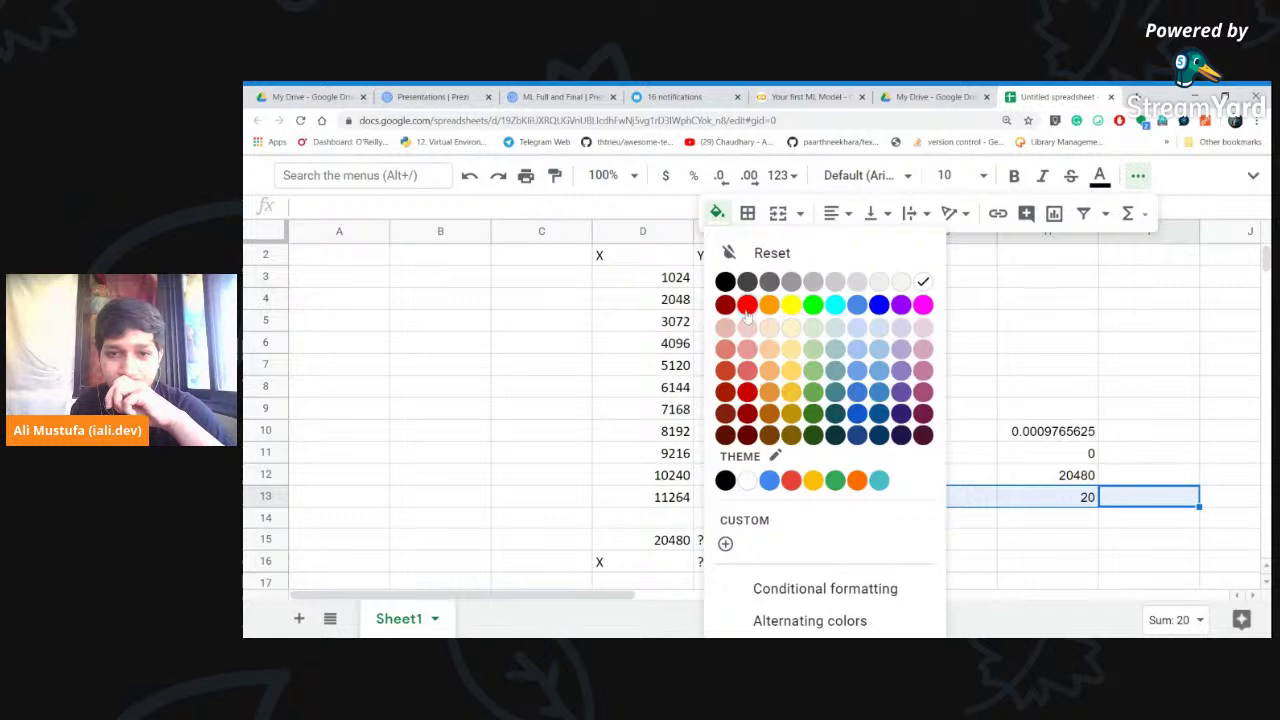
click(745, 306)
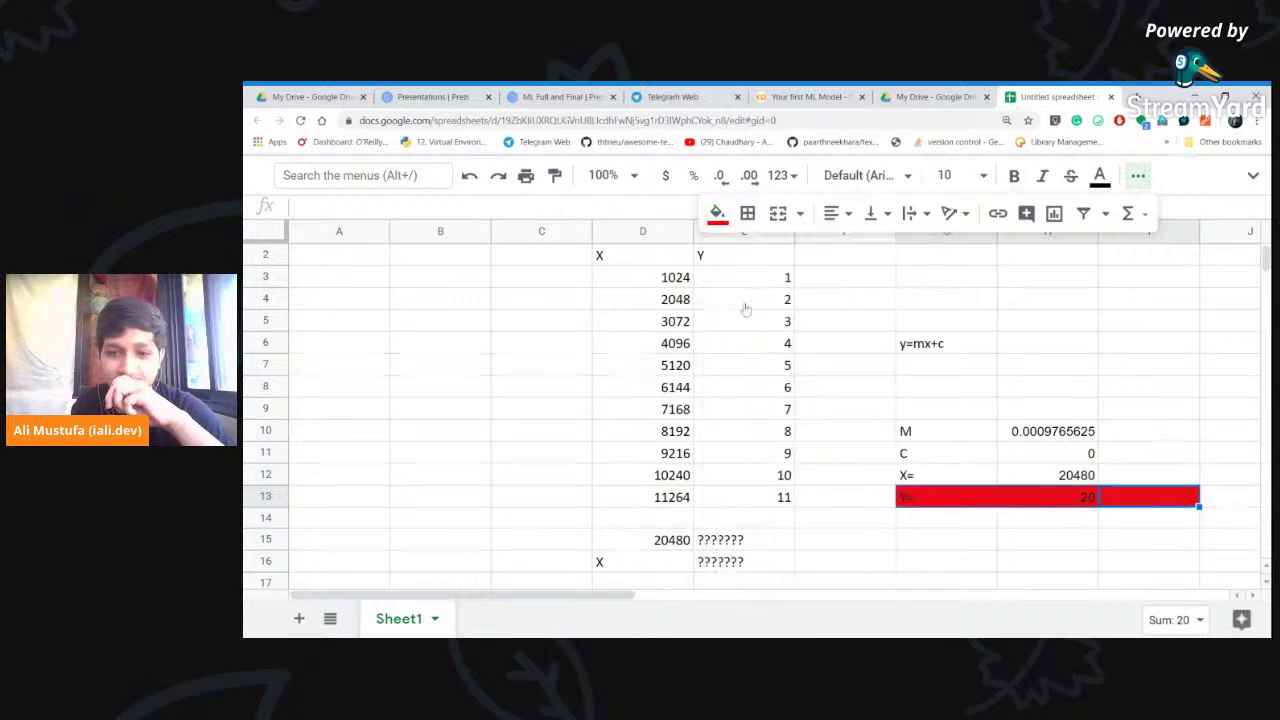
click(1149, 390)
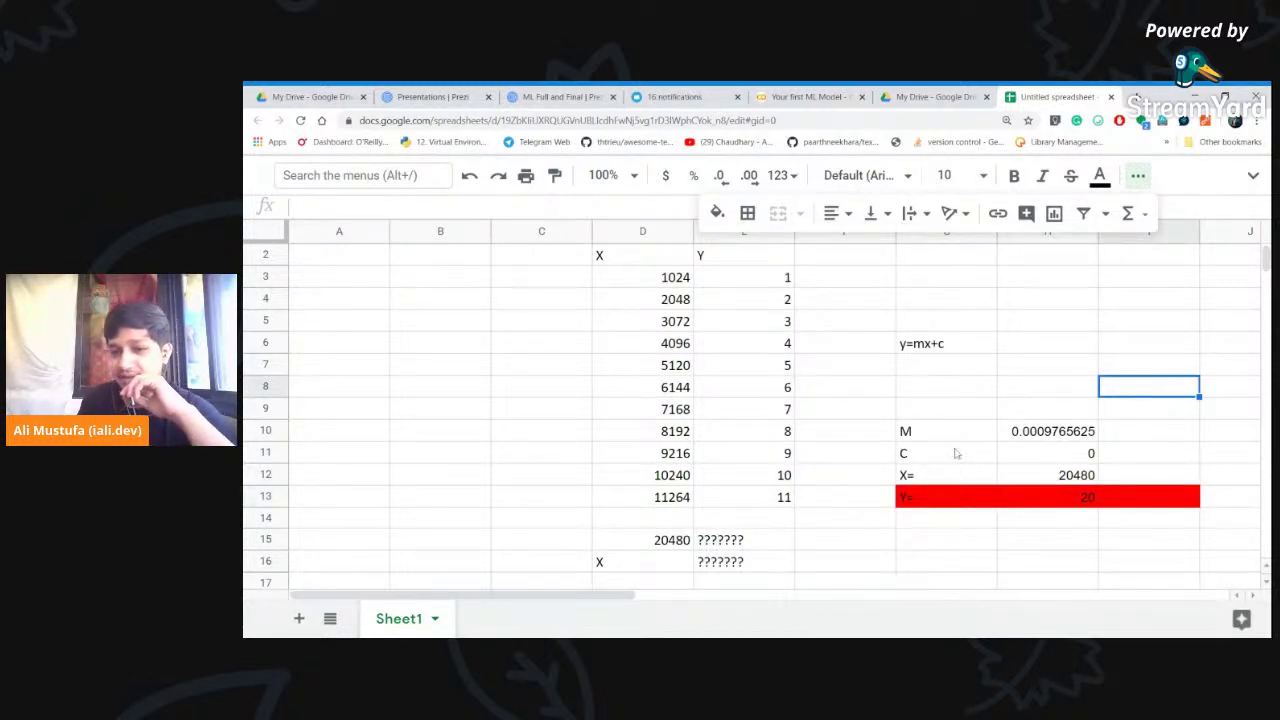
Review the M and C cells, the intercept formula in H11, and the X and Y column headers
drag(893, 412, 1015, 463)
click(1072, 458)
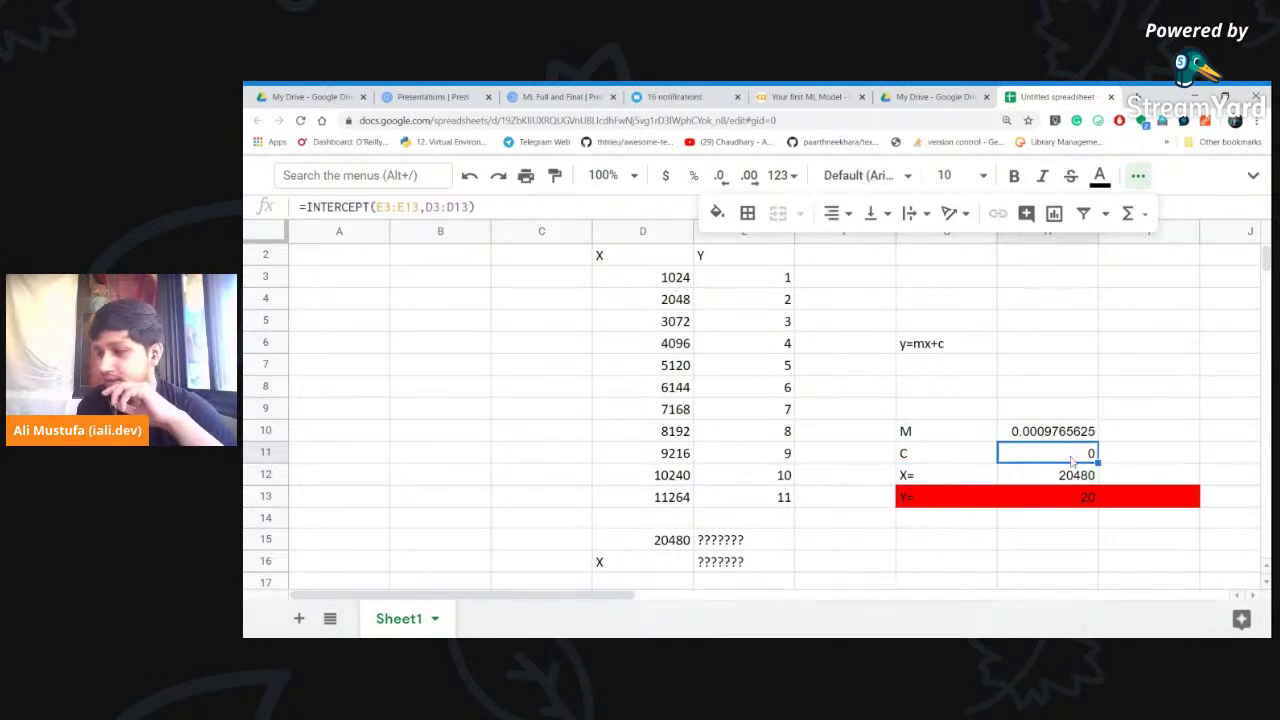
click(676, 262)
click(752, 276)
click(676, 263)
click(719, 263)
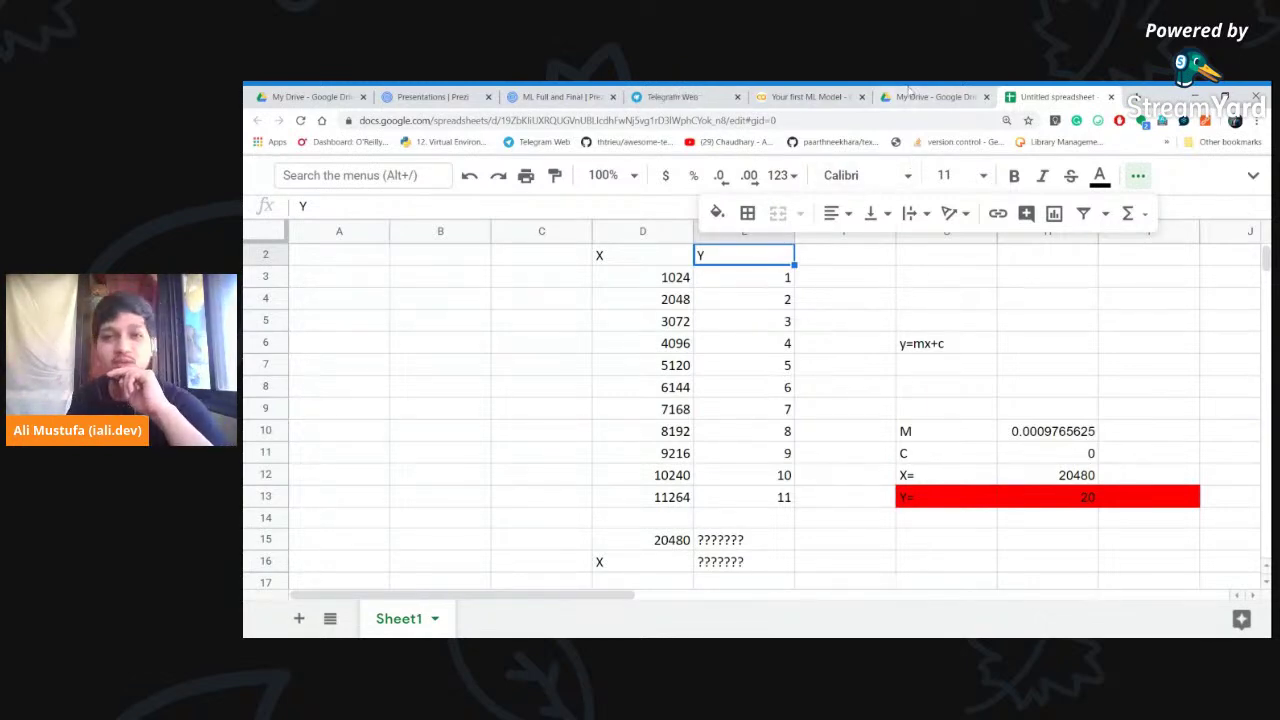
Switch to the Your first ML Model notebook in Google Colab and examine the x_train and y_train arguments of model.fit
click(805, 97)
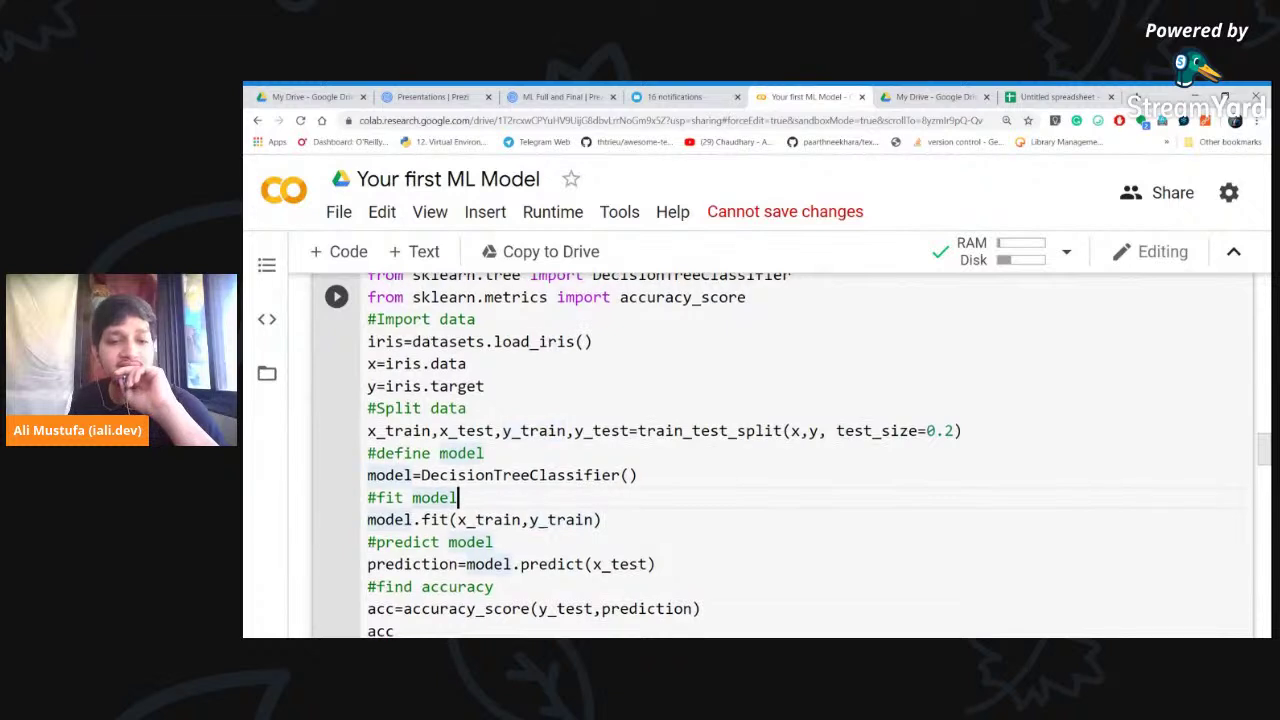
scroll(780, 450, down, 2)
drag(475, 385, 575, 385)
click(480, 385)
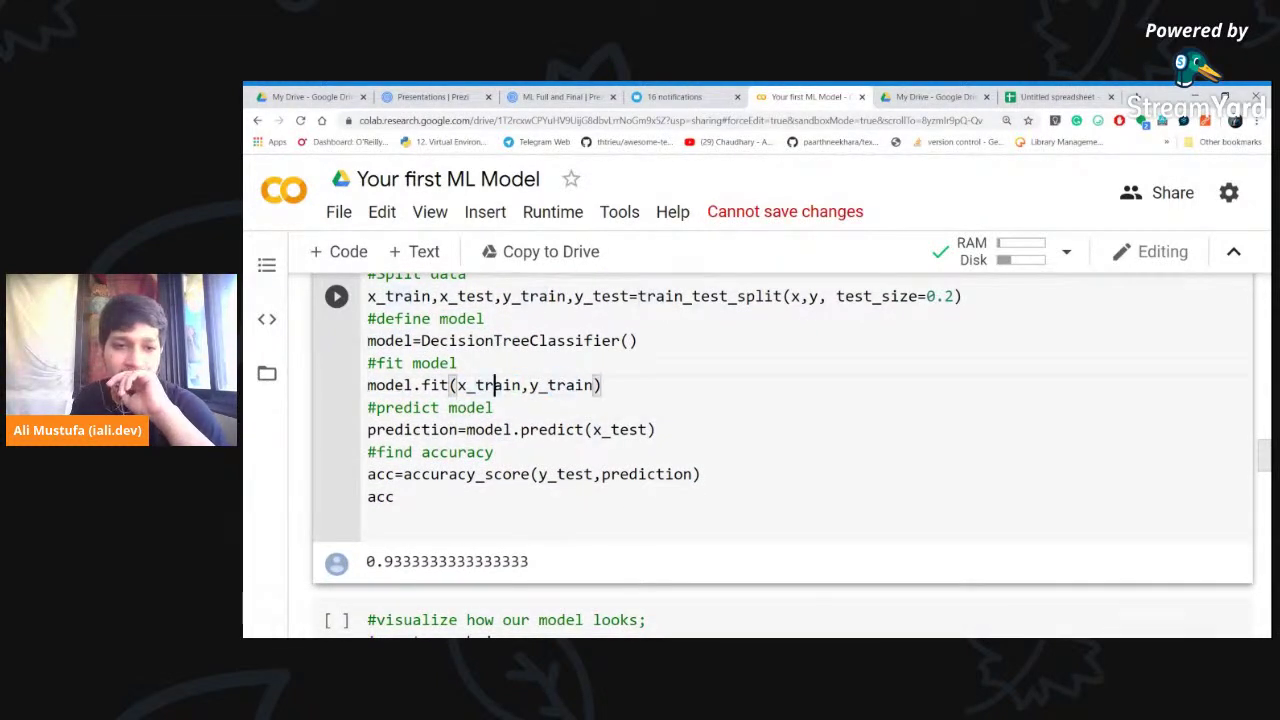
click(435, 385)
click(455, 385)
double_click(485, 385)
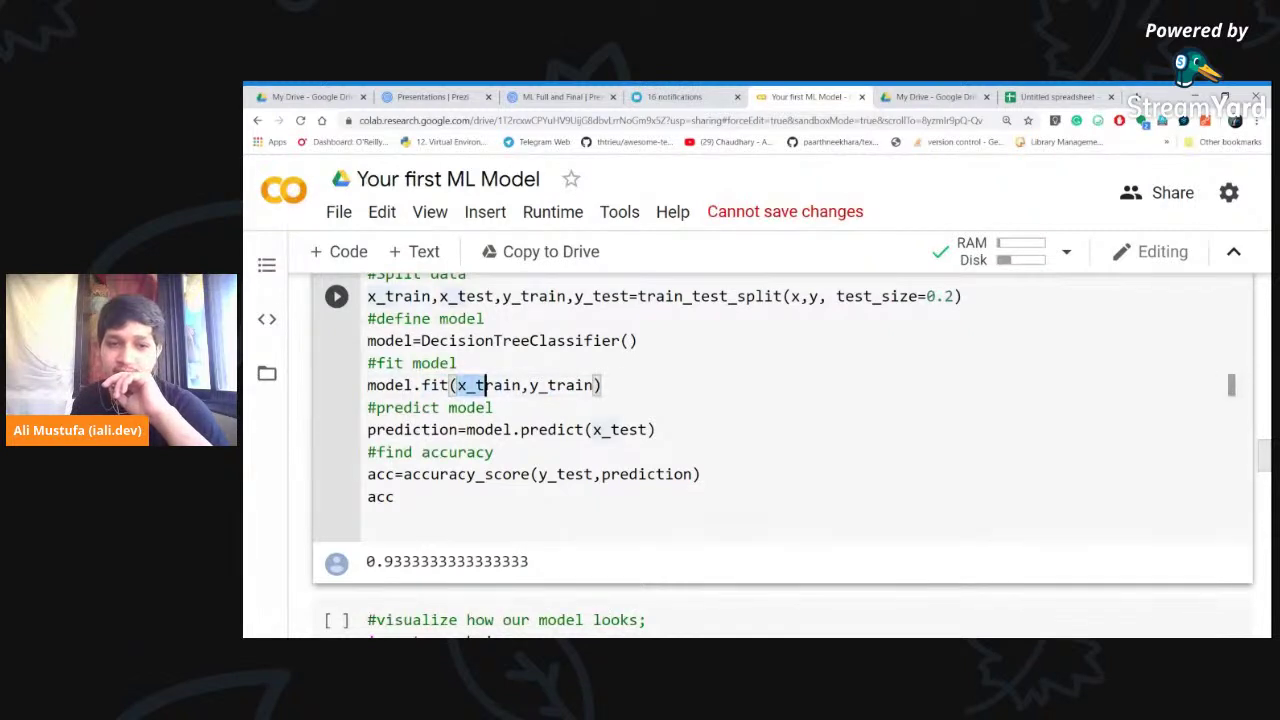
double_click(557, 385)
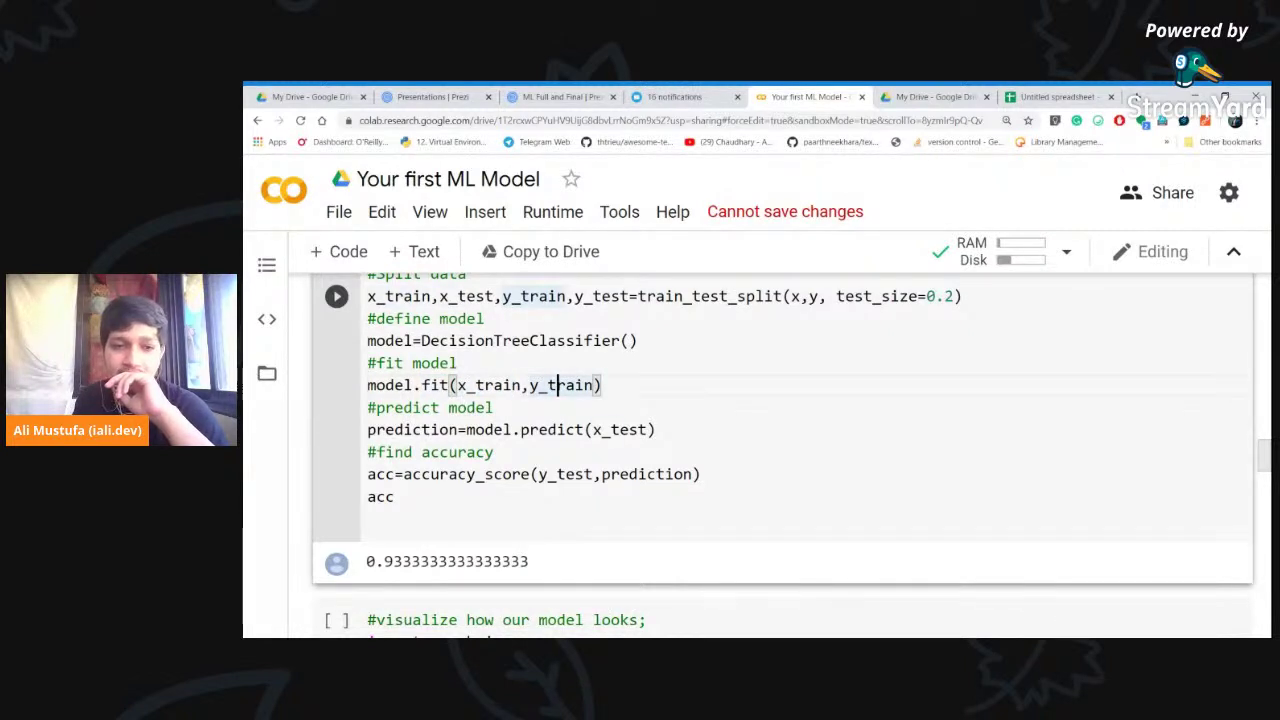
Run the DecisionTreeClassifier cell that fits the model, predicts on x_test and outputs acc, and check the accuracy score
click(558, 429)
click(396, 497)
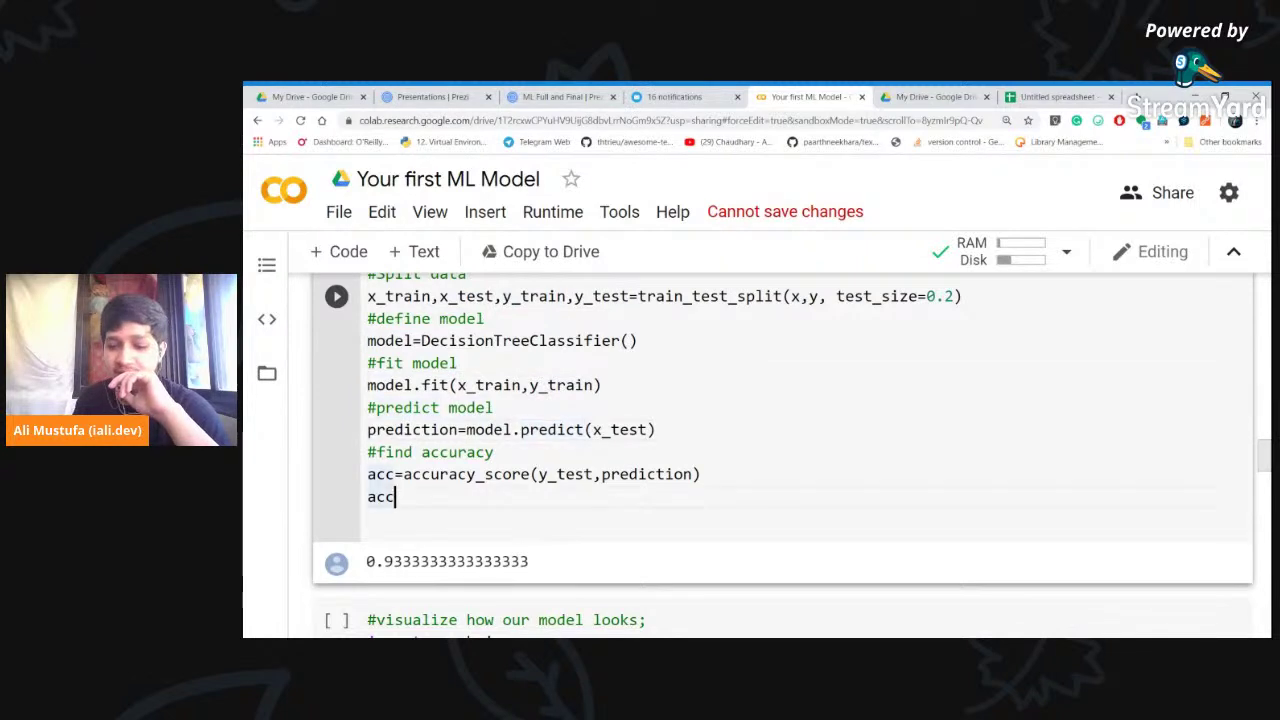
key(shift+Return)
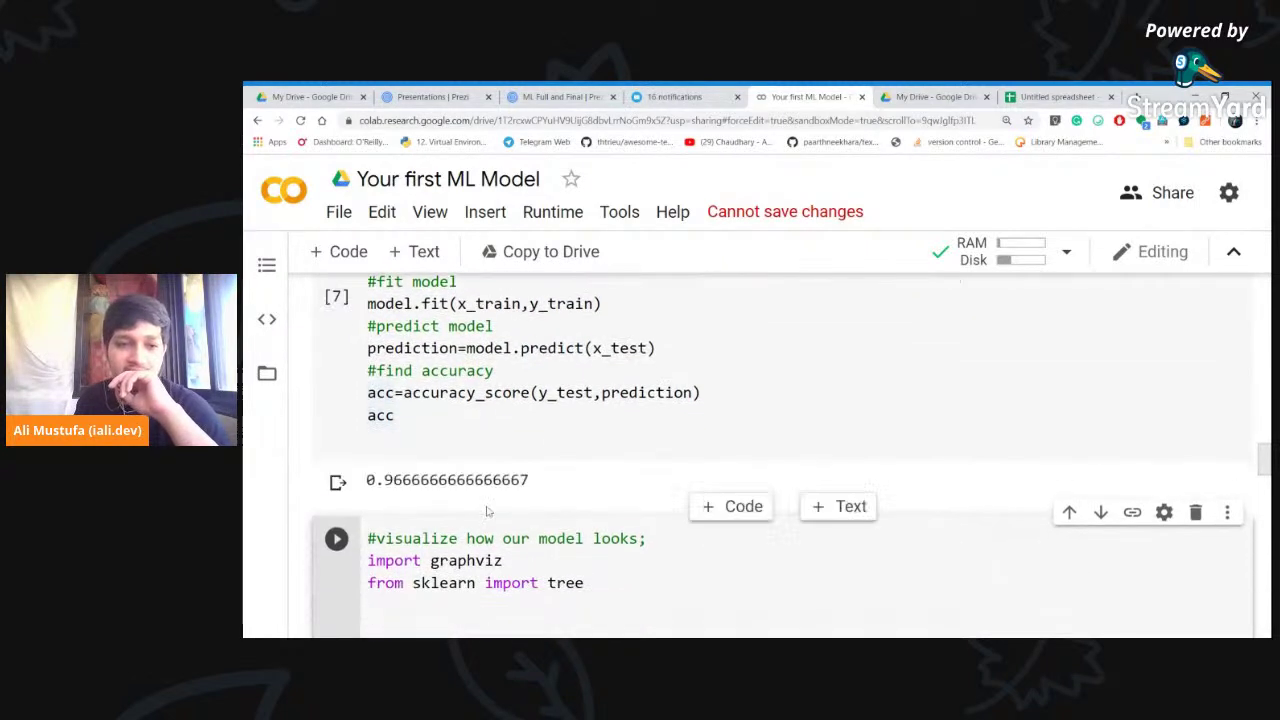
drag(384, 480, 443, 491)
click(443, 491)
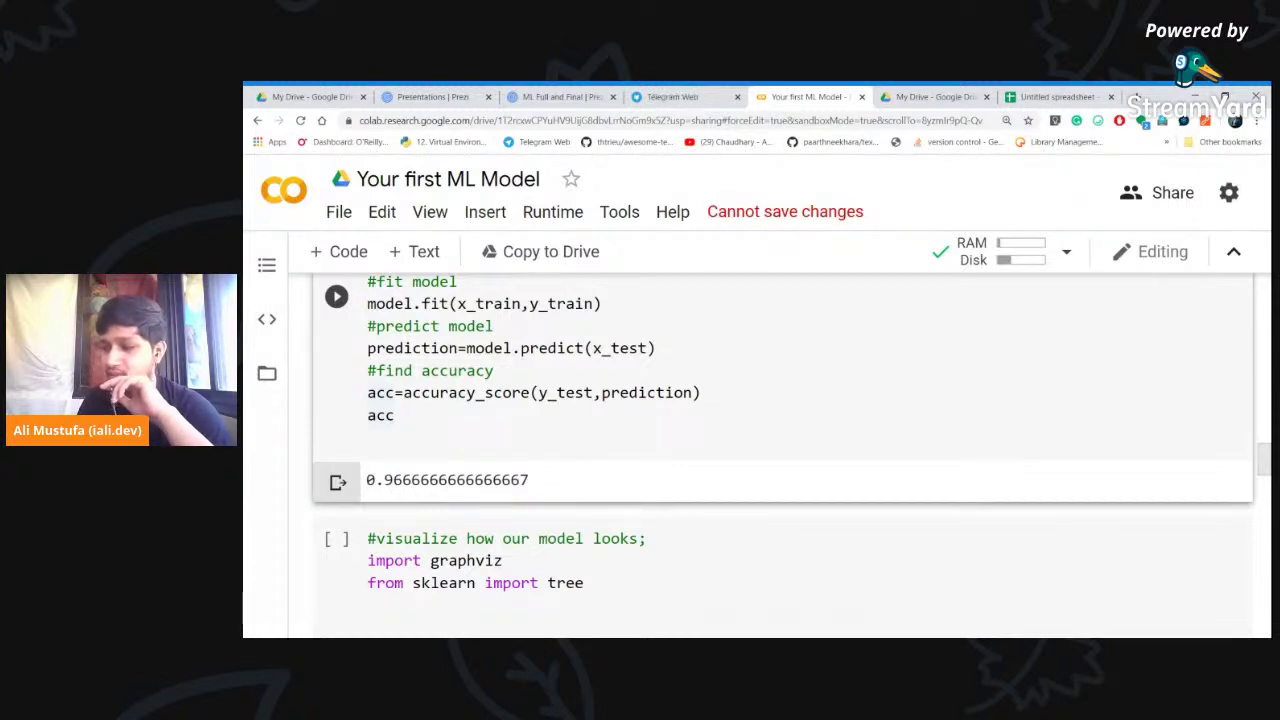
Run the graphviz visualization cell to render the decision tree as a PNG, and highlight the output file name
scroll(437, 512, down, 2)
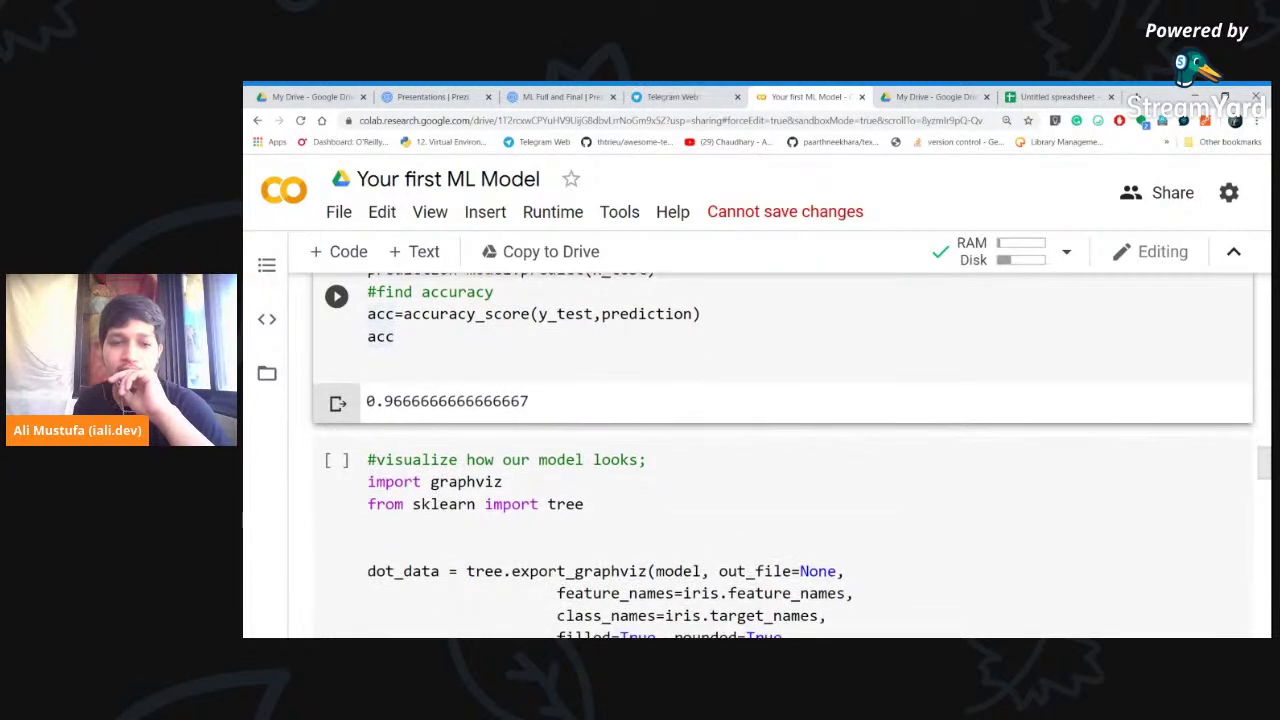
click(510, 480)
scroll(780, 456, down, 1)
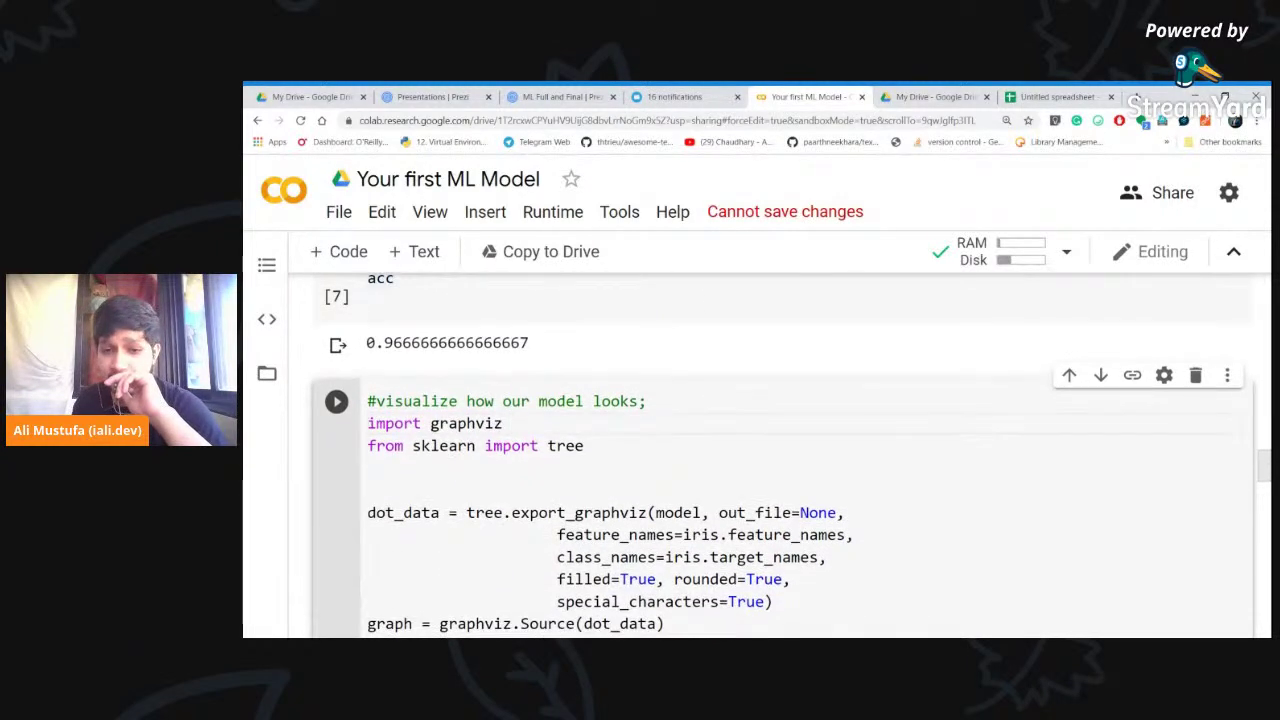
scroll(780, 456, down, 1)
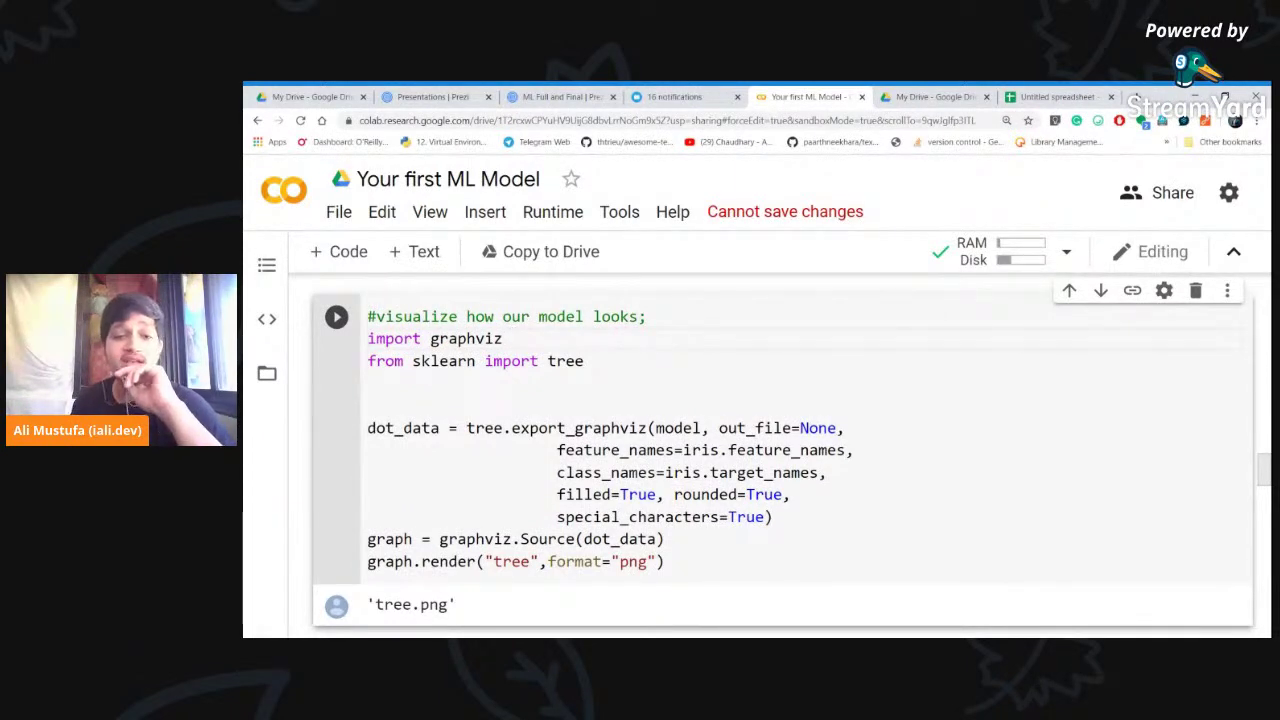
key(shift+Return)
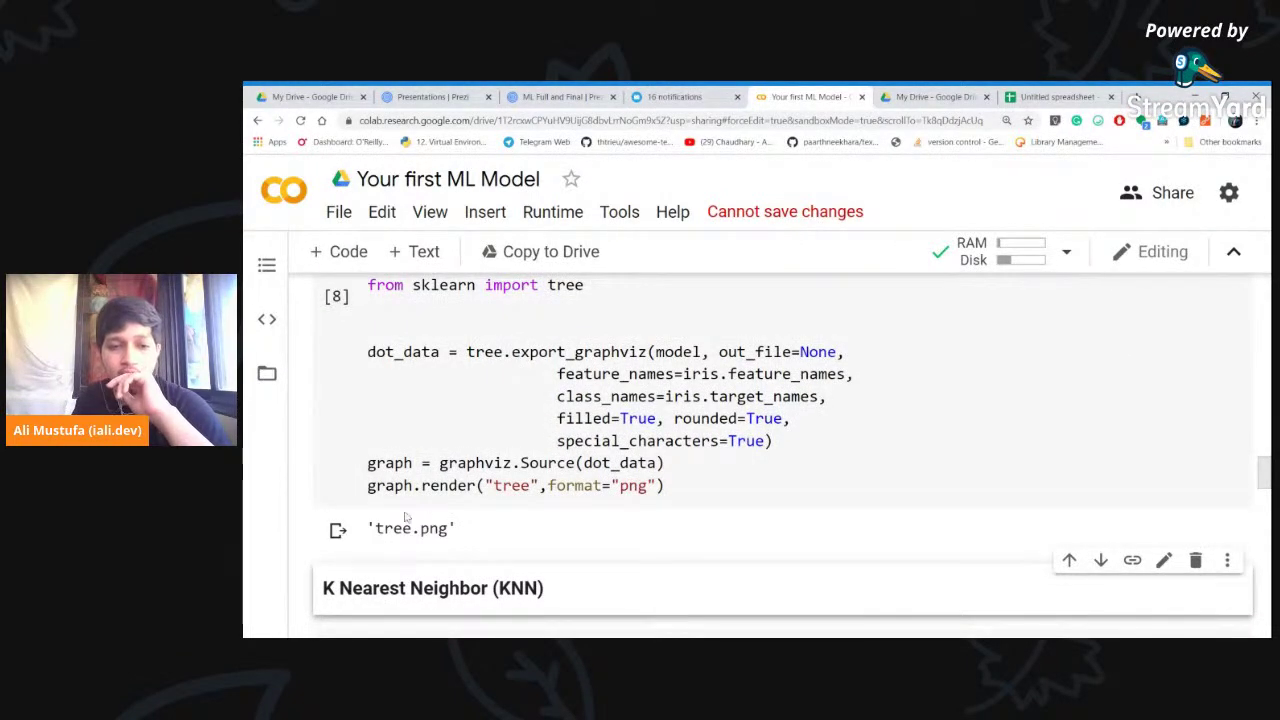
double_click(410, 528)
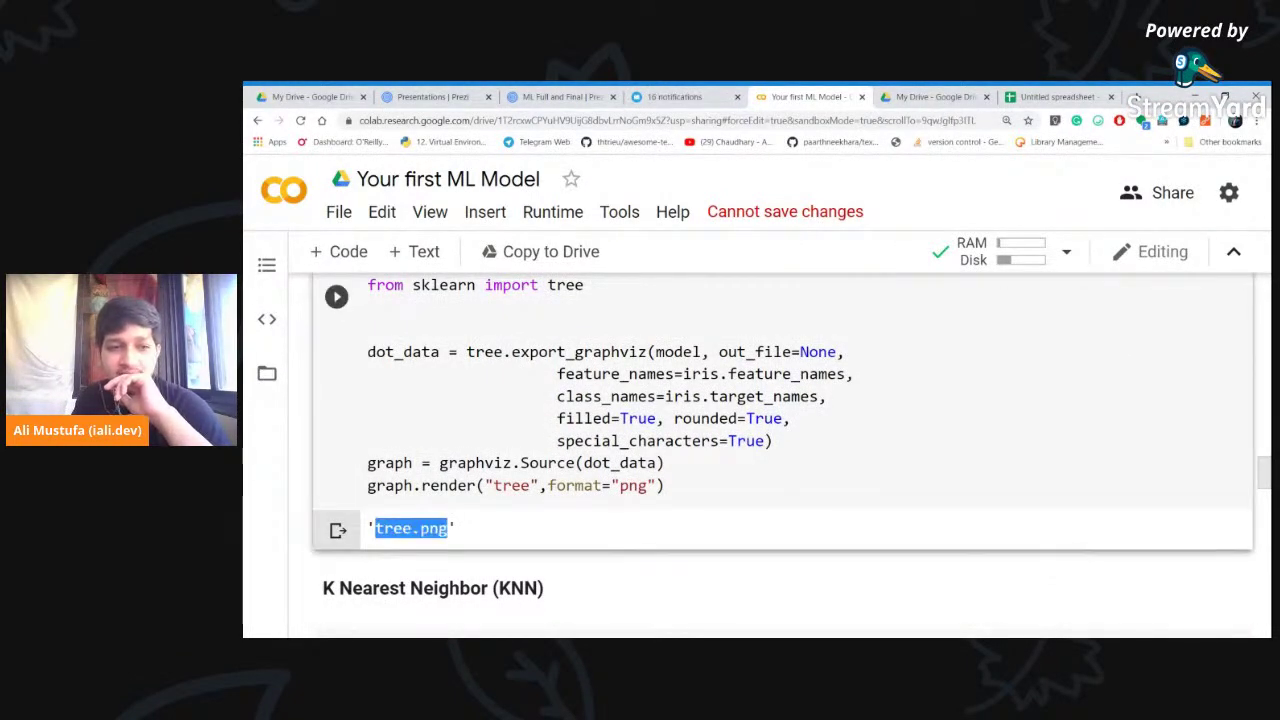
Refresh the notebook's file list and open tree.png in a preview
click(266, 373)
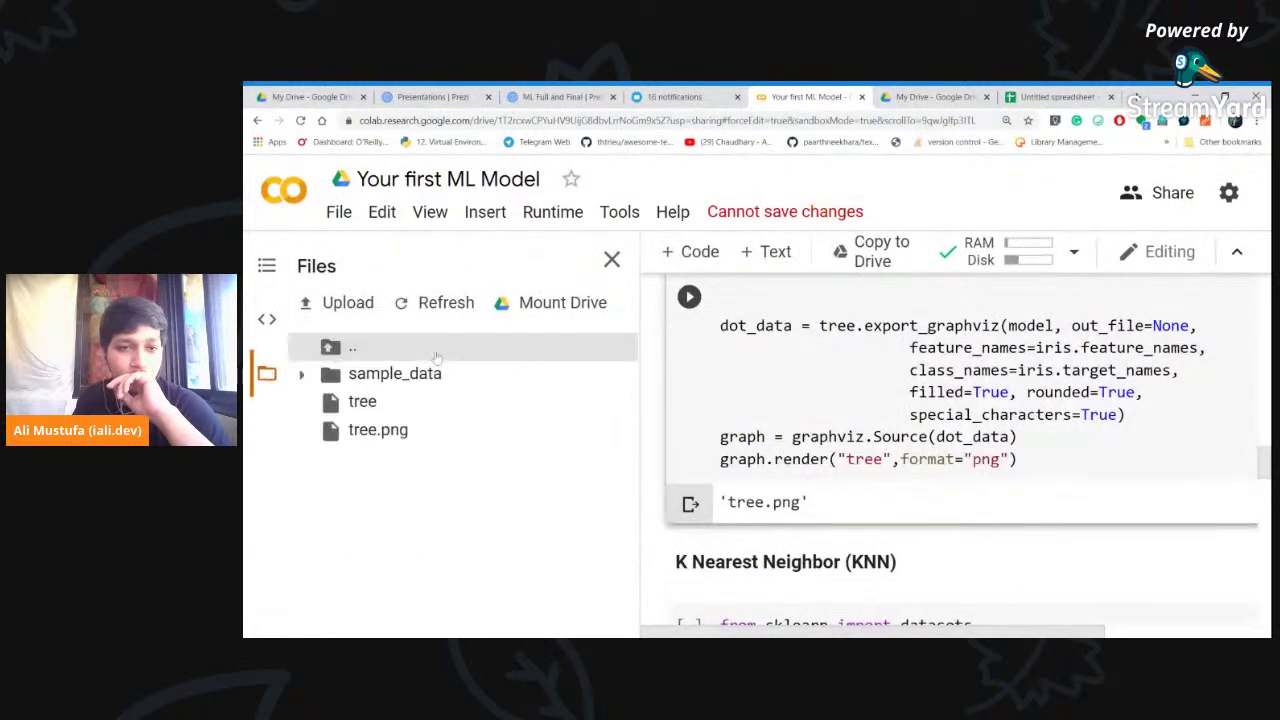
click(425, 305)
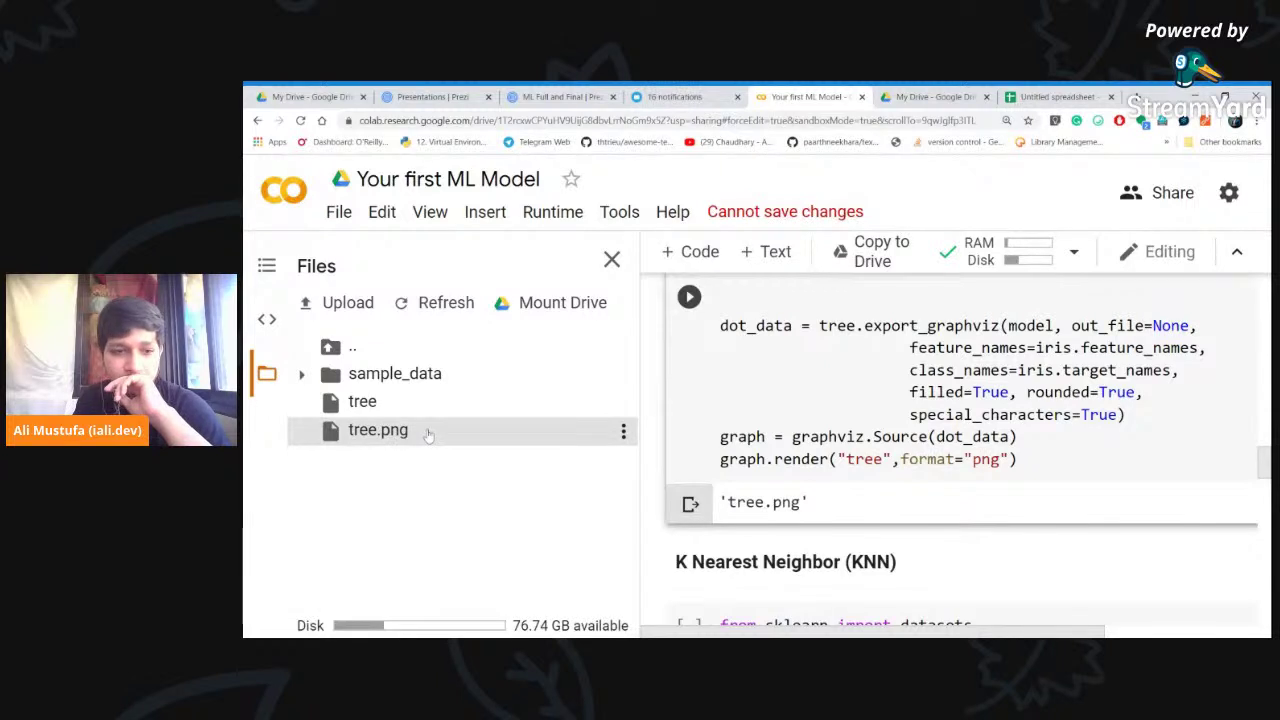
double_click(428, 434)
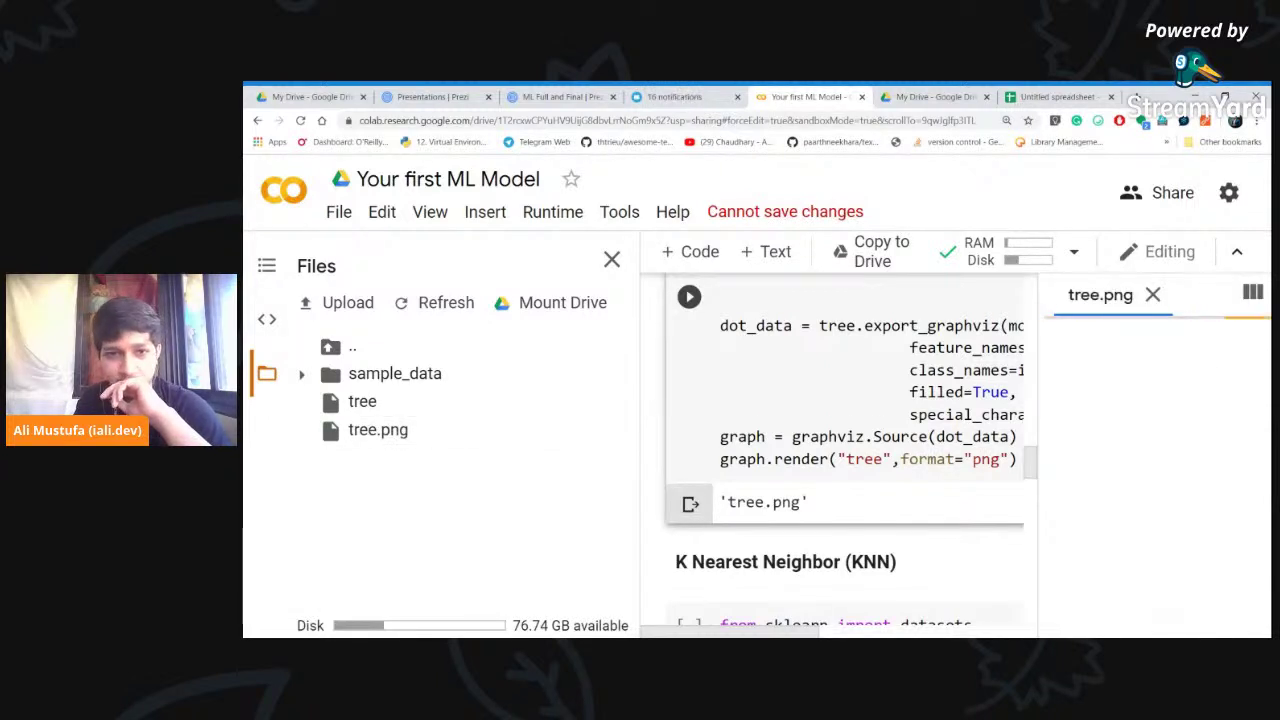
Hide the file list, zoom the page out and widen the tree.png preview across most of the notebook to show the decision tree
click(612, 259)
drag(1038, 332, 576, 352)
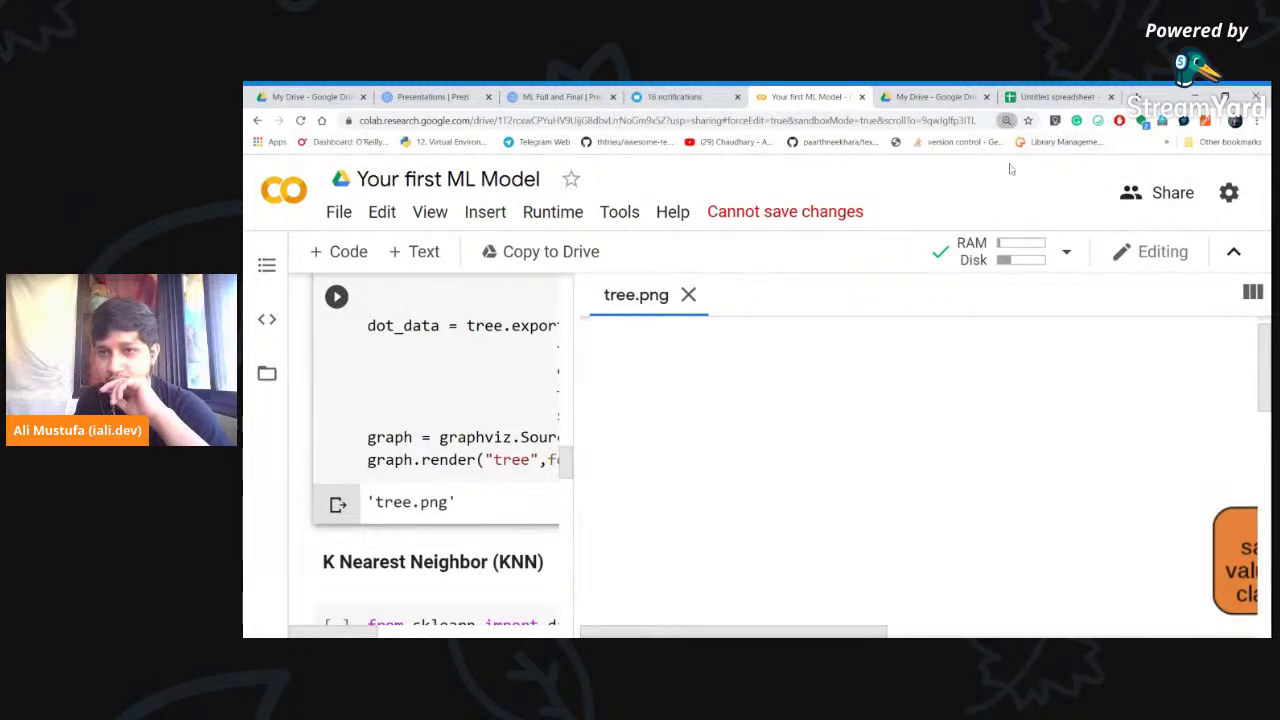
key(ctrl+minus)
key(ctrl+minus)
key(ctrl+minus)
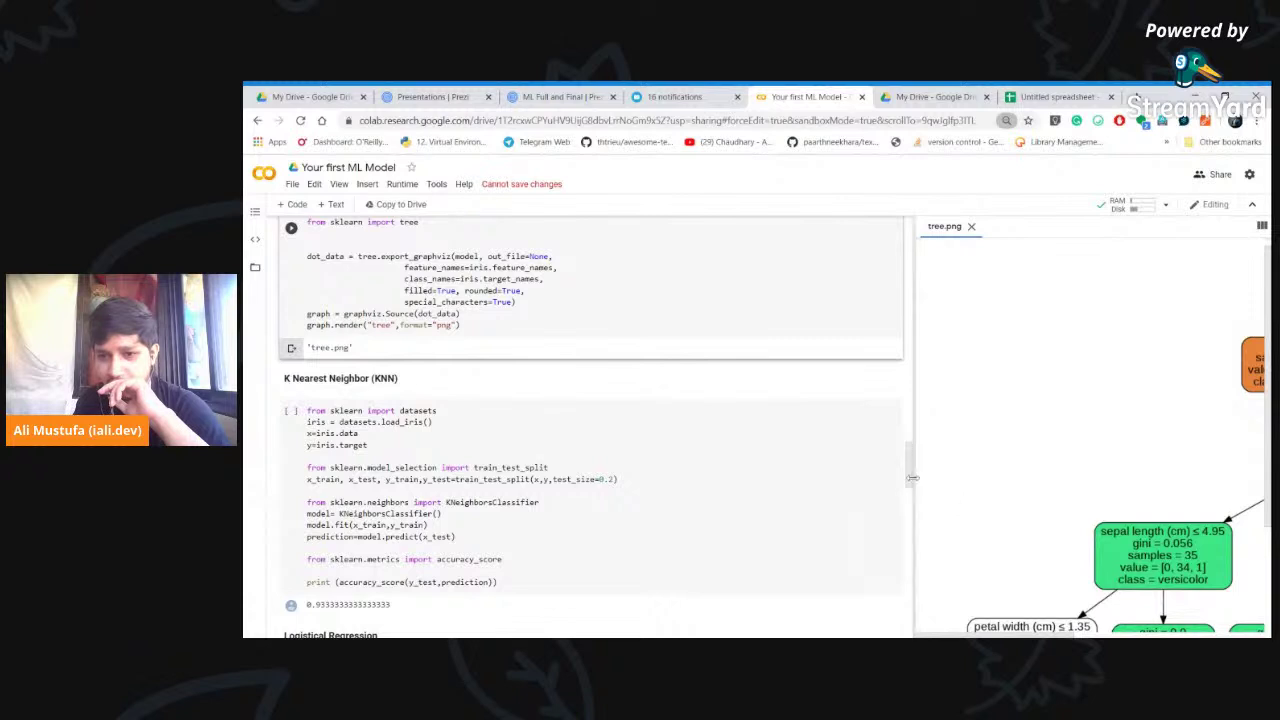
drag(915, 468, 334, 447)
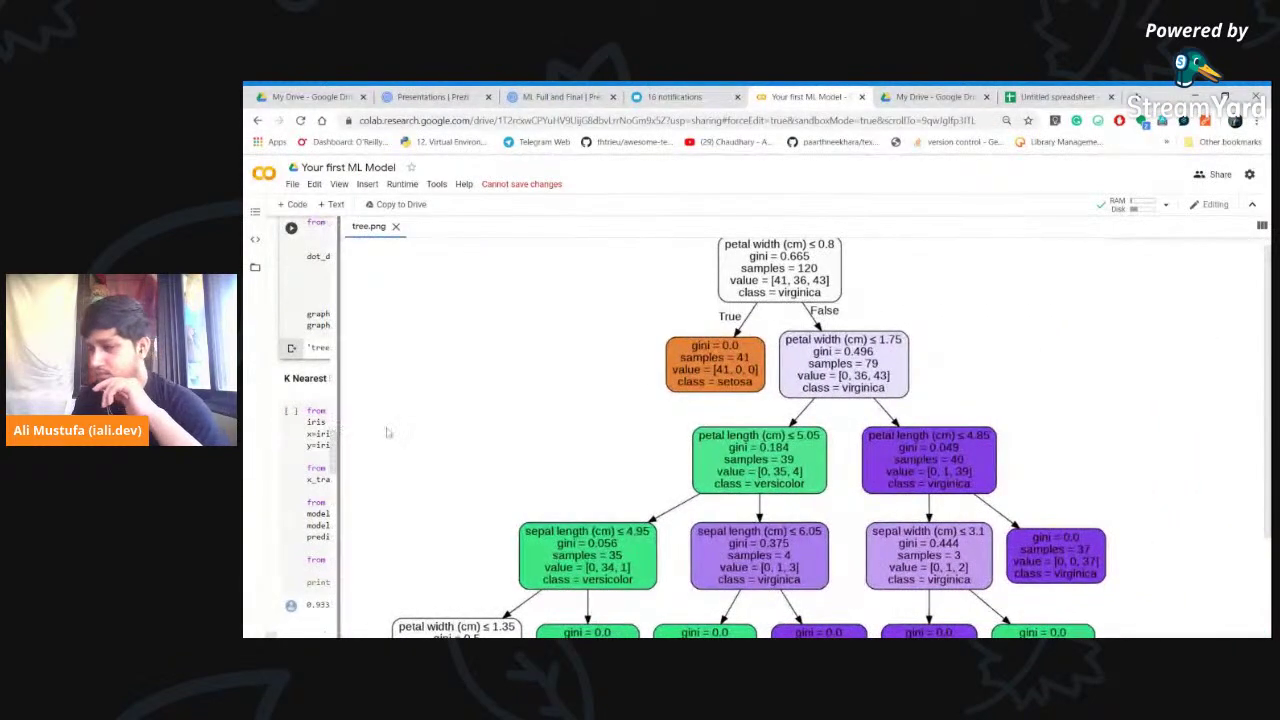